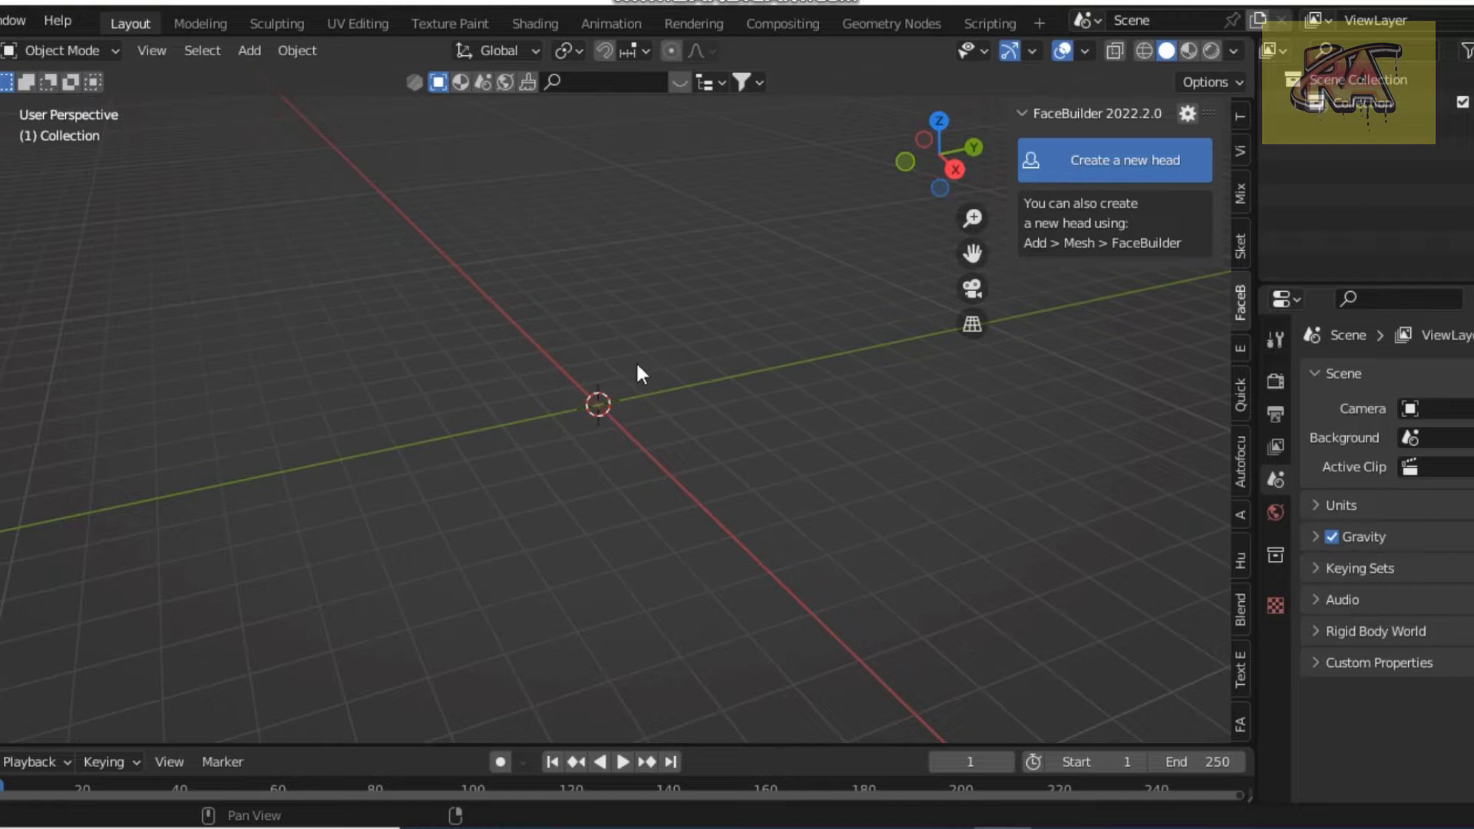
- Orbit the new FaceBuilder head to a straight-on front view and briefly check its Model settings
drag(959, 163, 1075, 165)
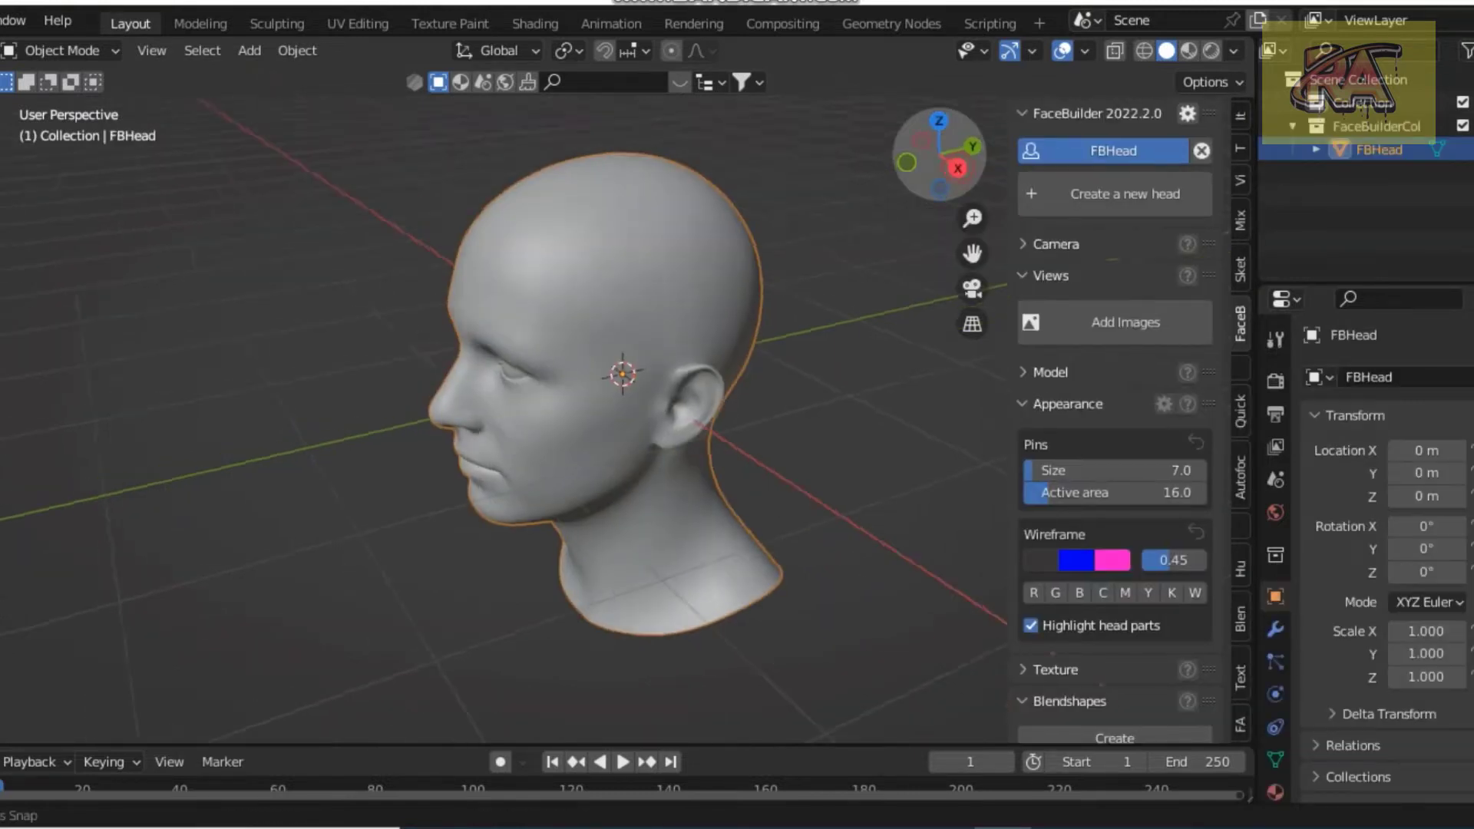
drag(943, 158, 959, 165)
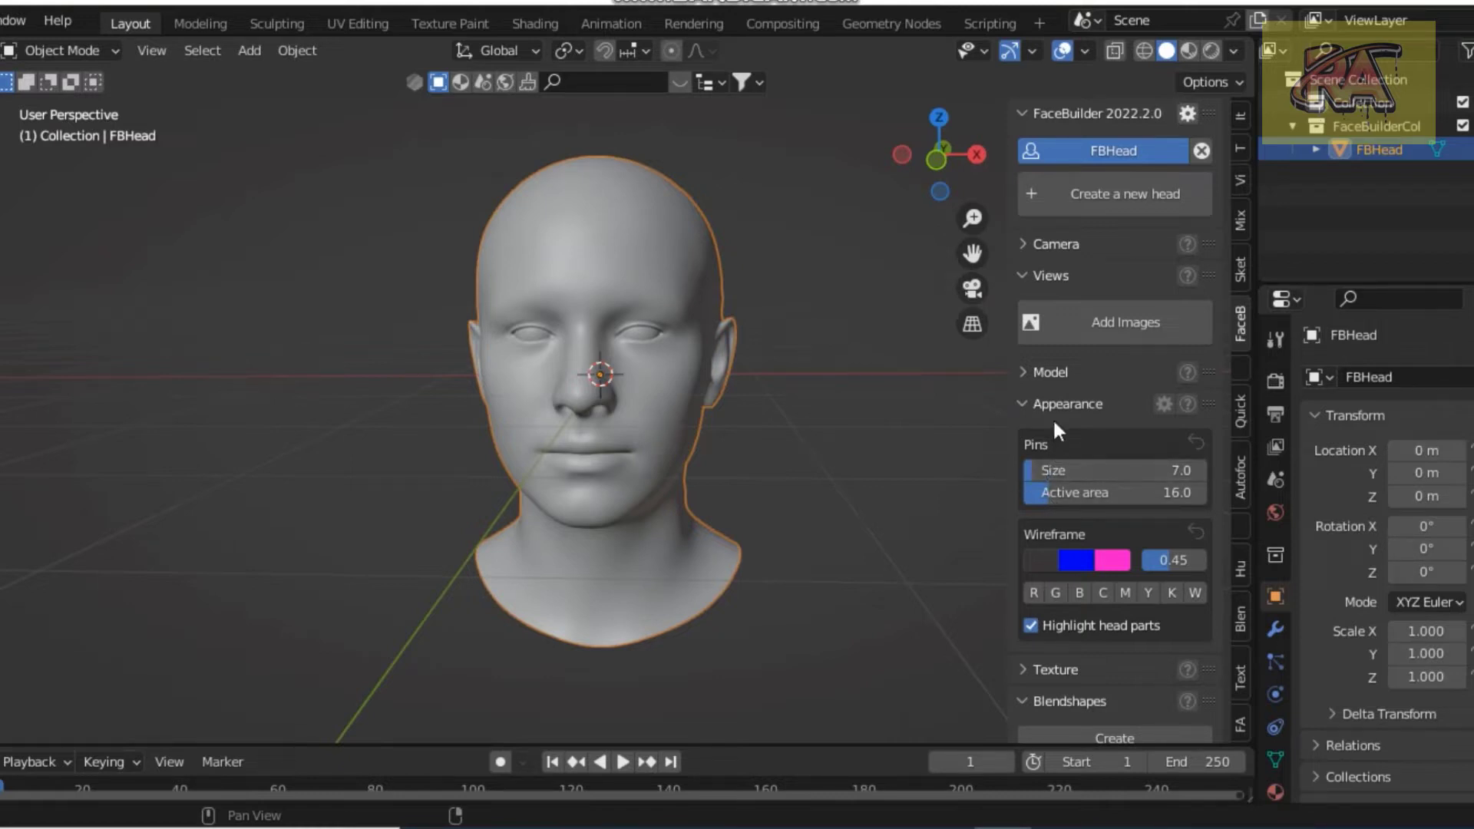
click(1036, 375)
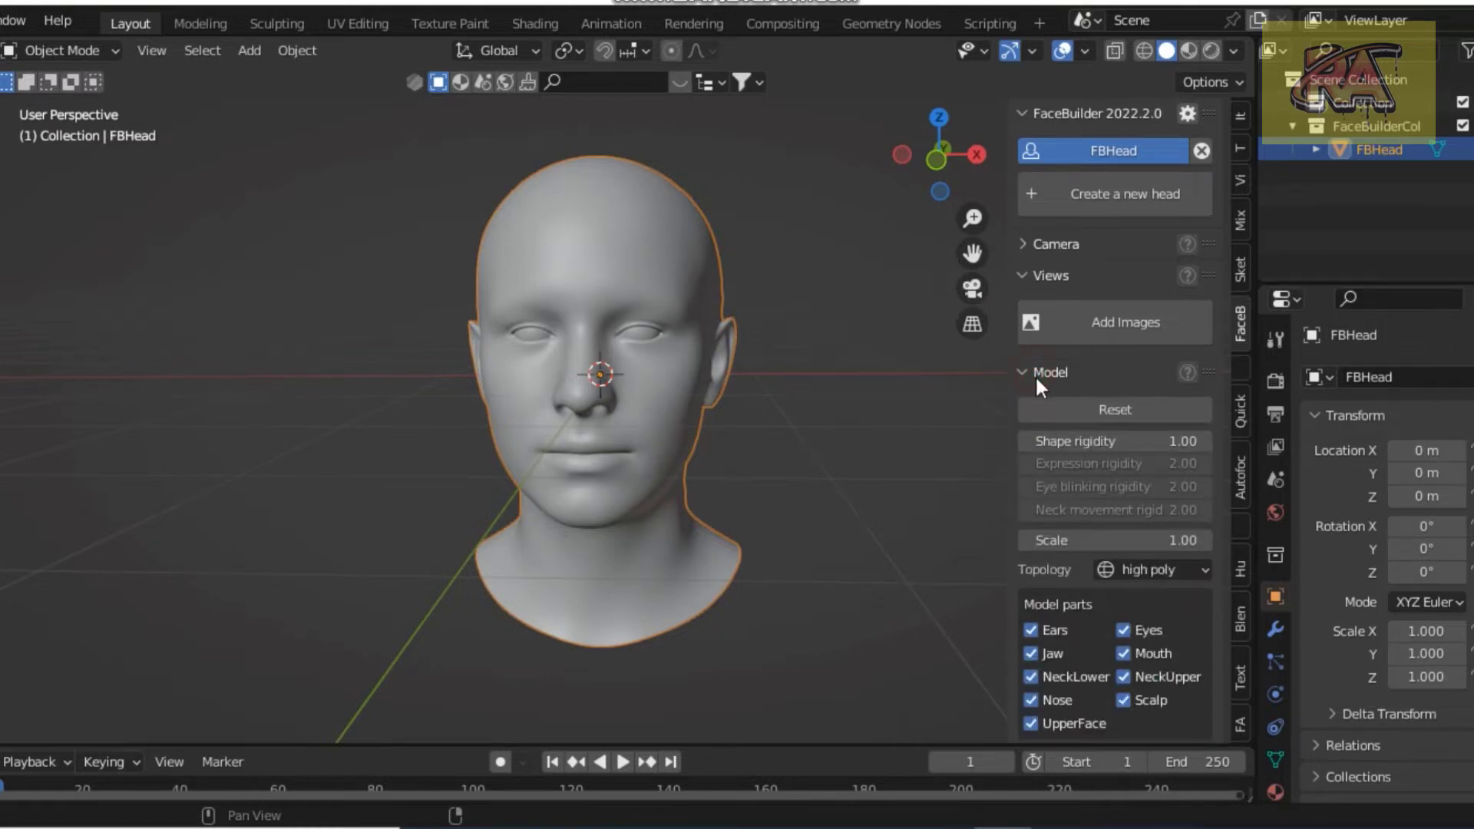
click(1035, 373)
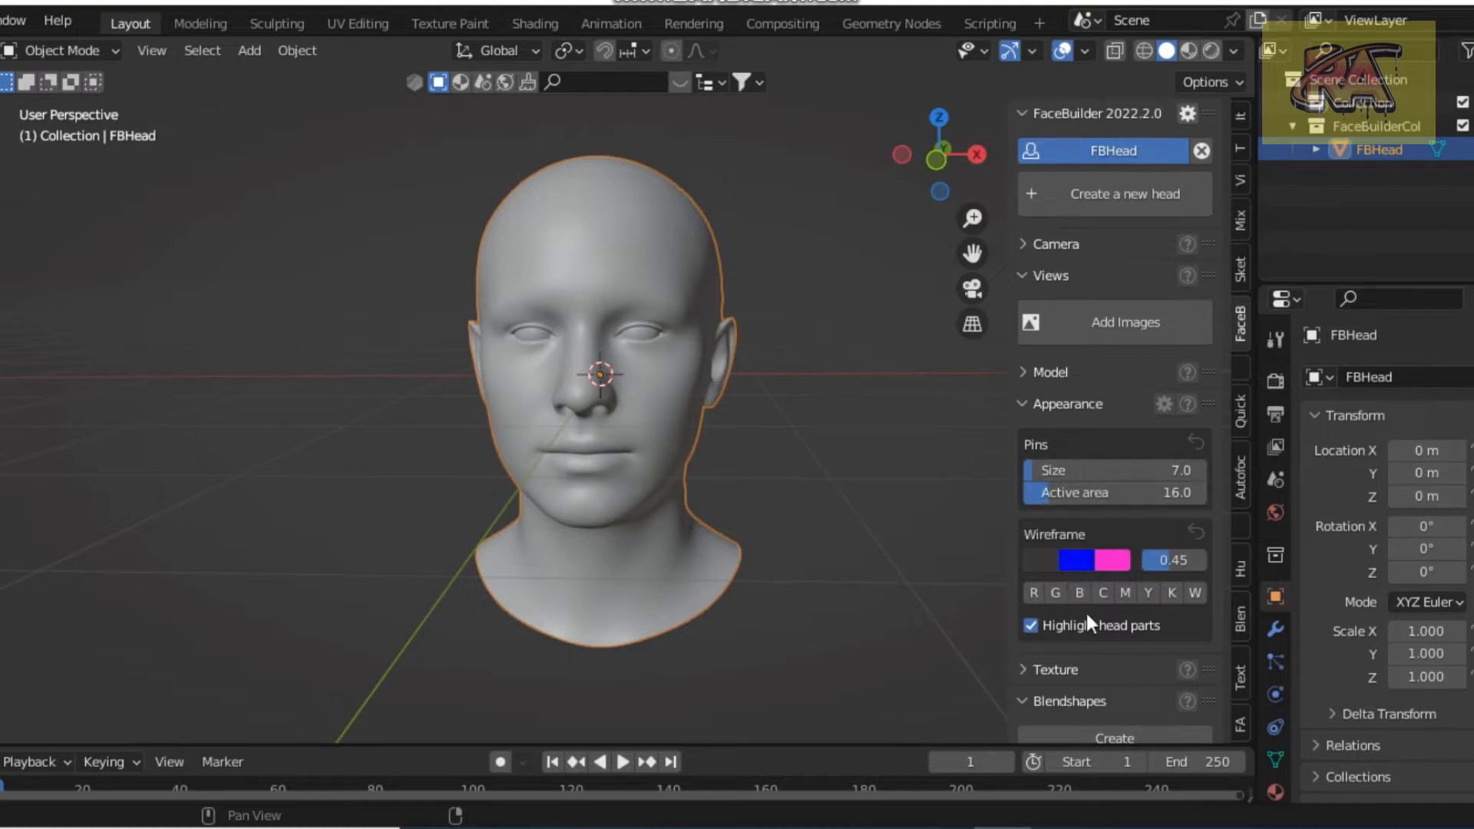
scroll(1052, 642, down, 2)
scroll(1038, 651, up, 2)
- Load tda-arts-02.jpg and tda-arts-03.jpg from Downloads as views, allow facial expressions, and auto-pin tda-arts-02
click(1088, 324)
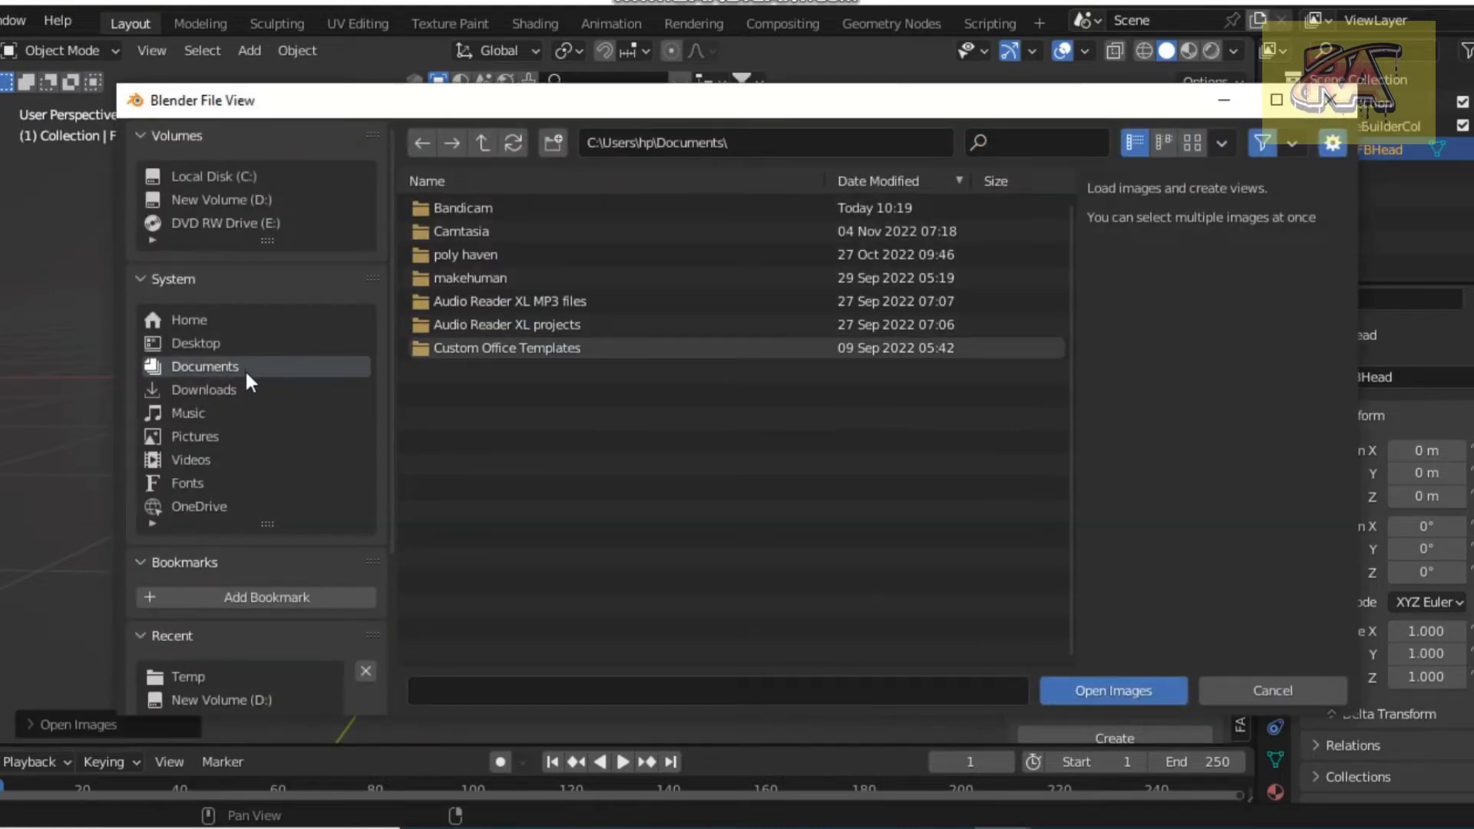
click(239, 388)
click(494, 486)
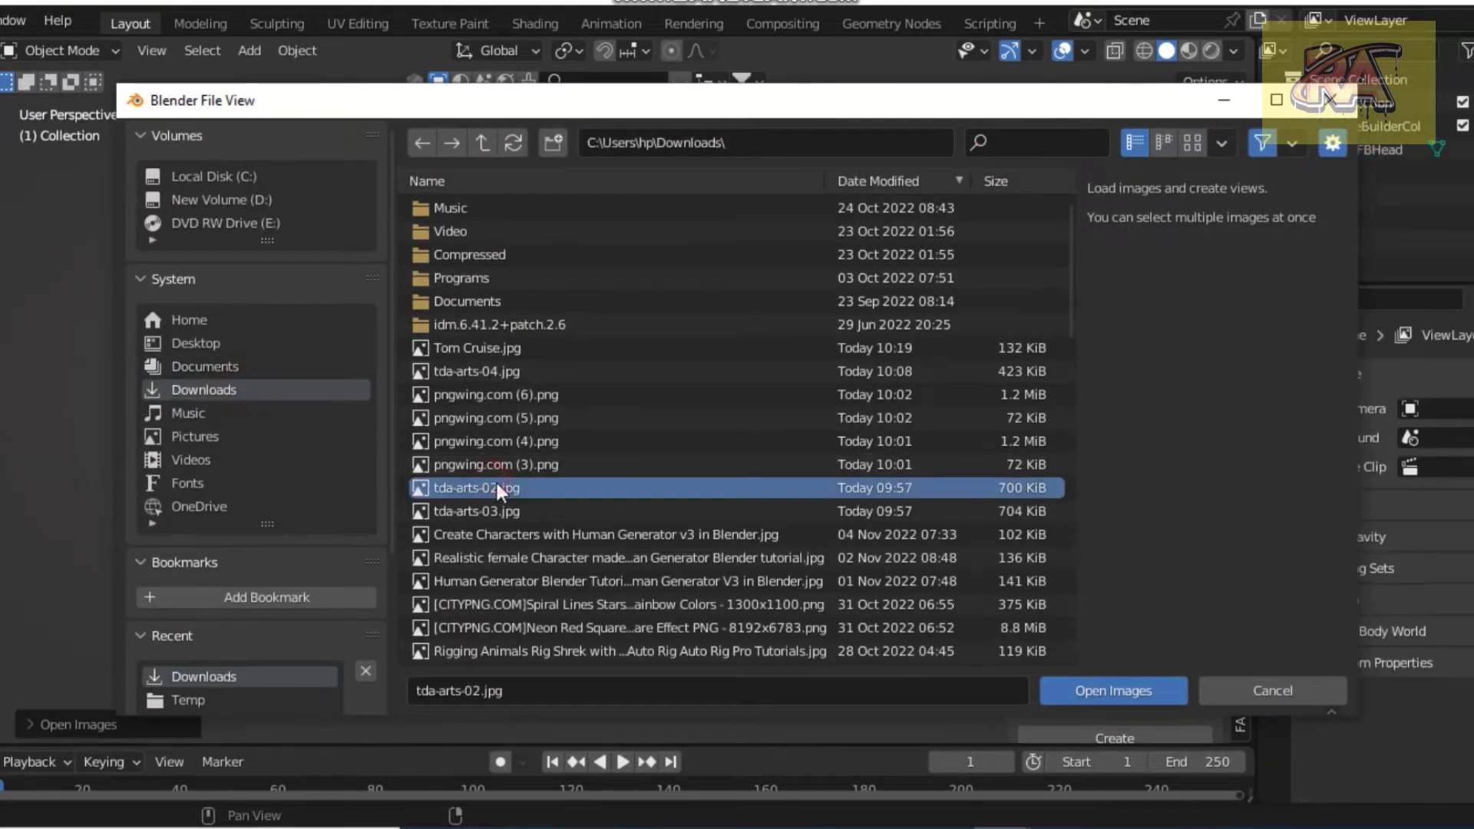
shift+click(491, 508)
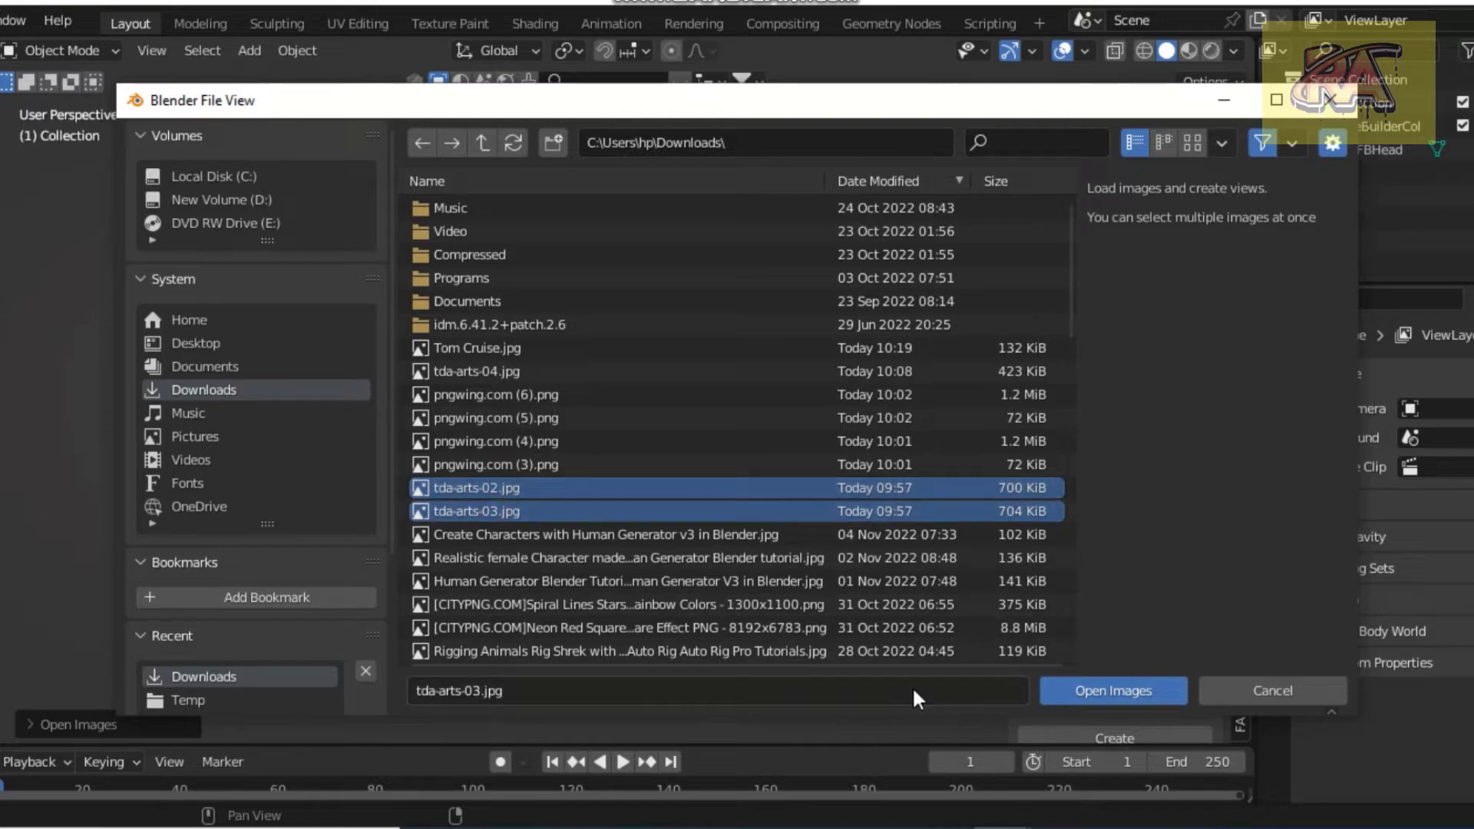
click(1113, 691)
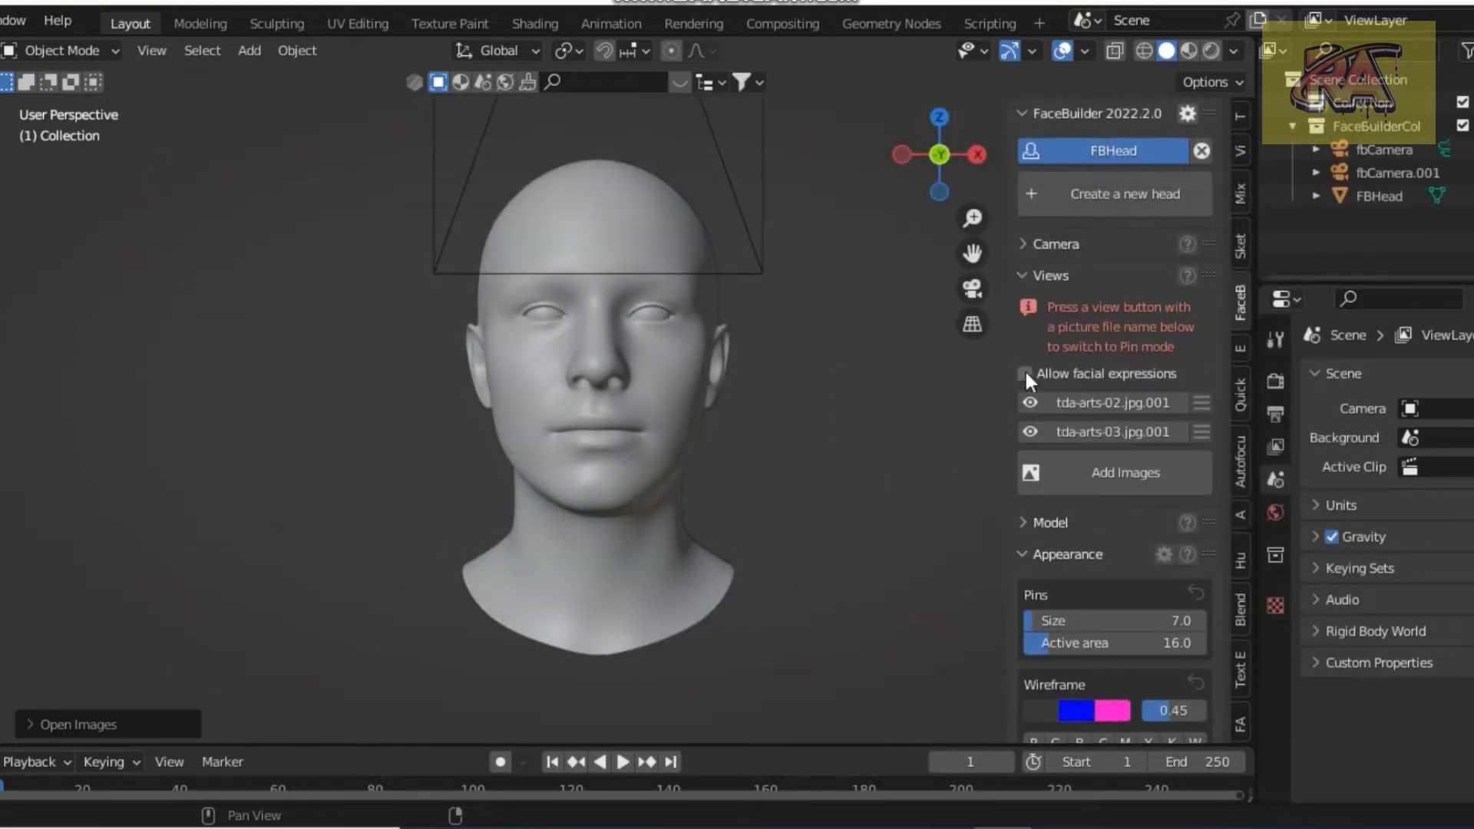
click(1026, 374)
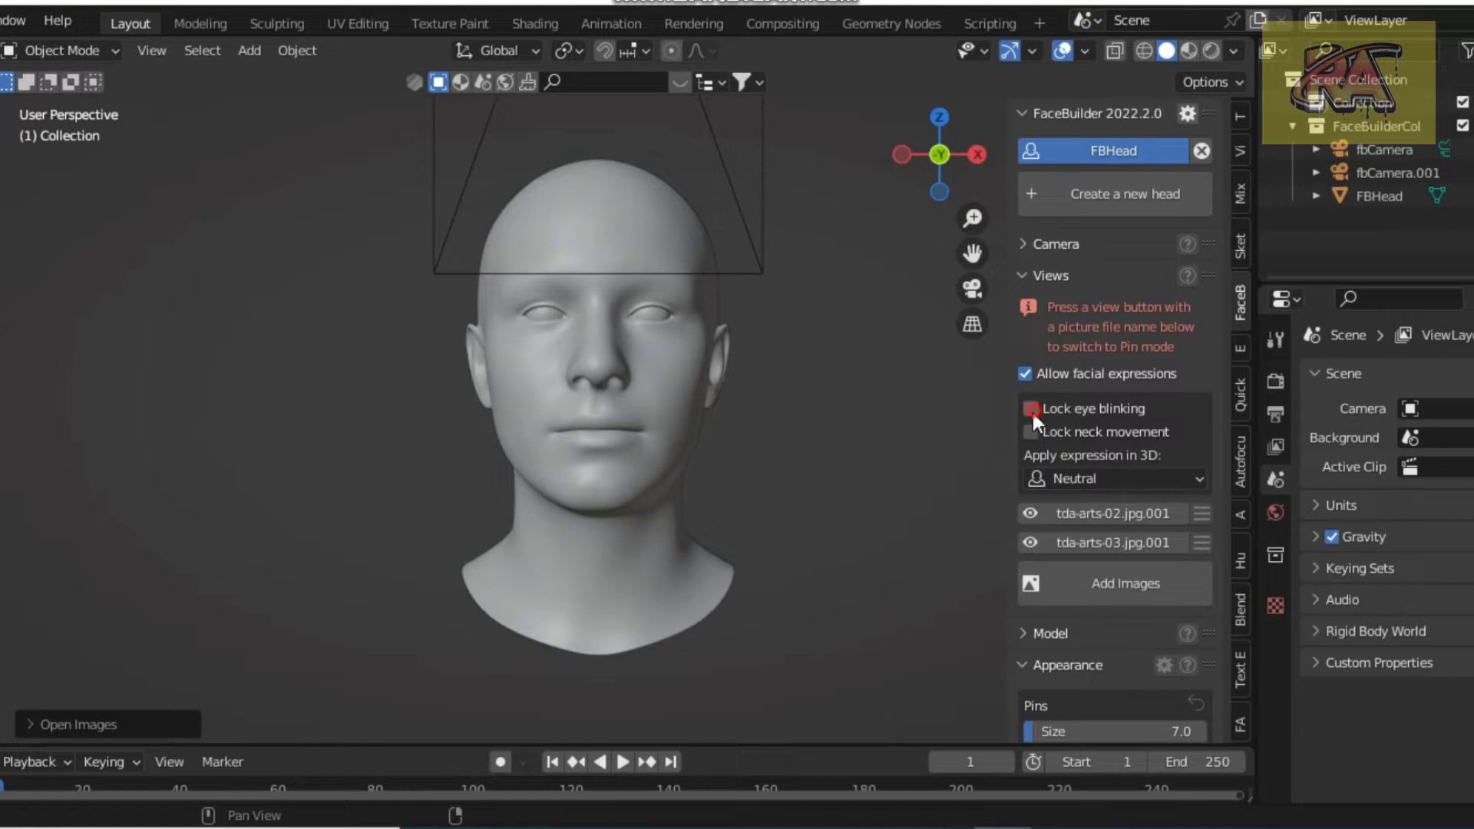
click(1030, 525)
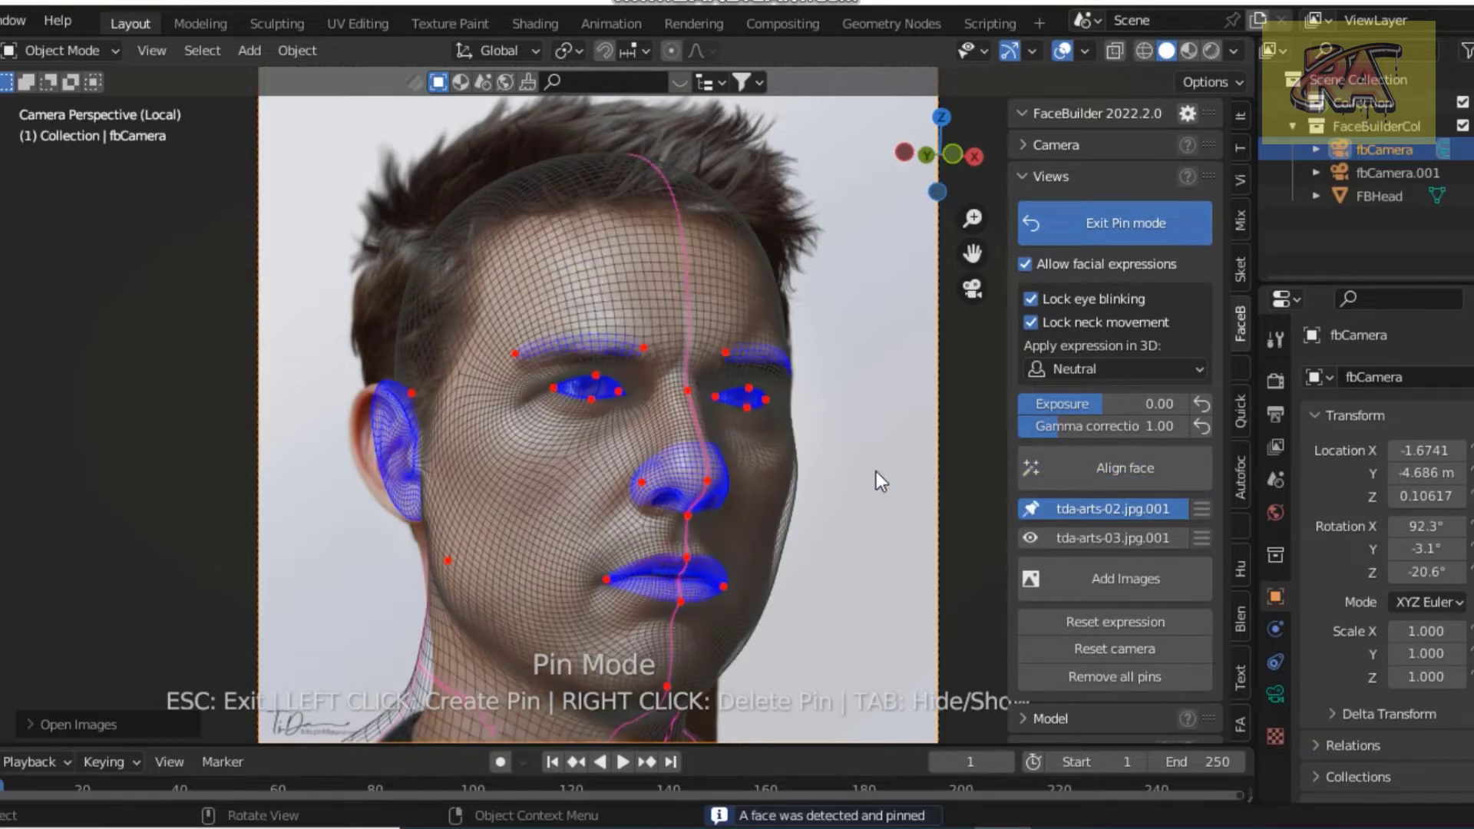
- Zoom onto the ear and pin the mesh's outer ear edge to the photo
scroll(700, 443, up, 2)
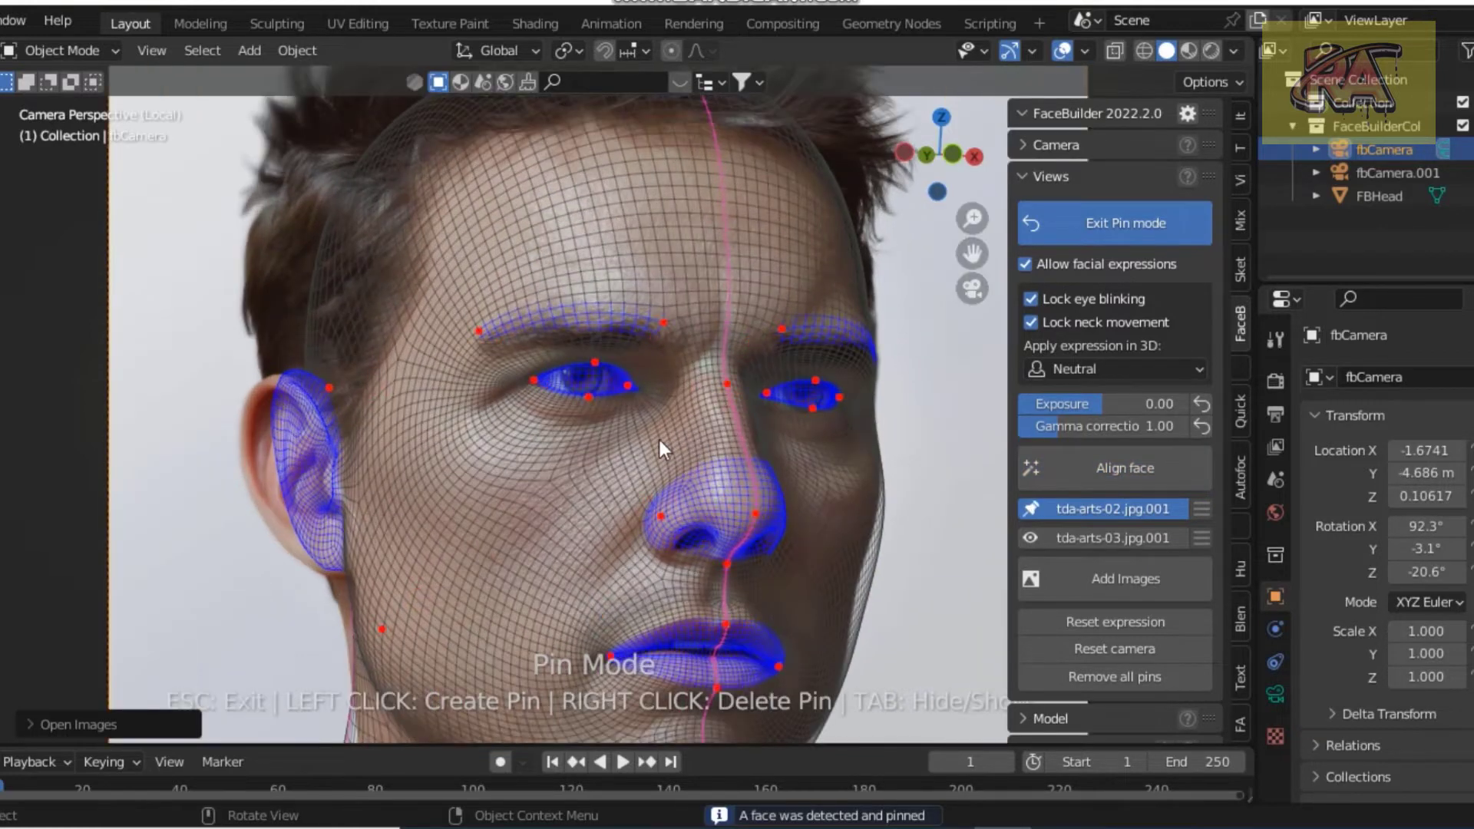
scroll(274, 448, up, 2)
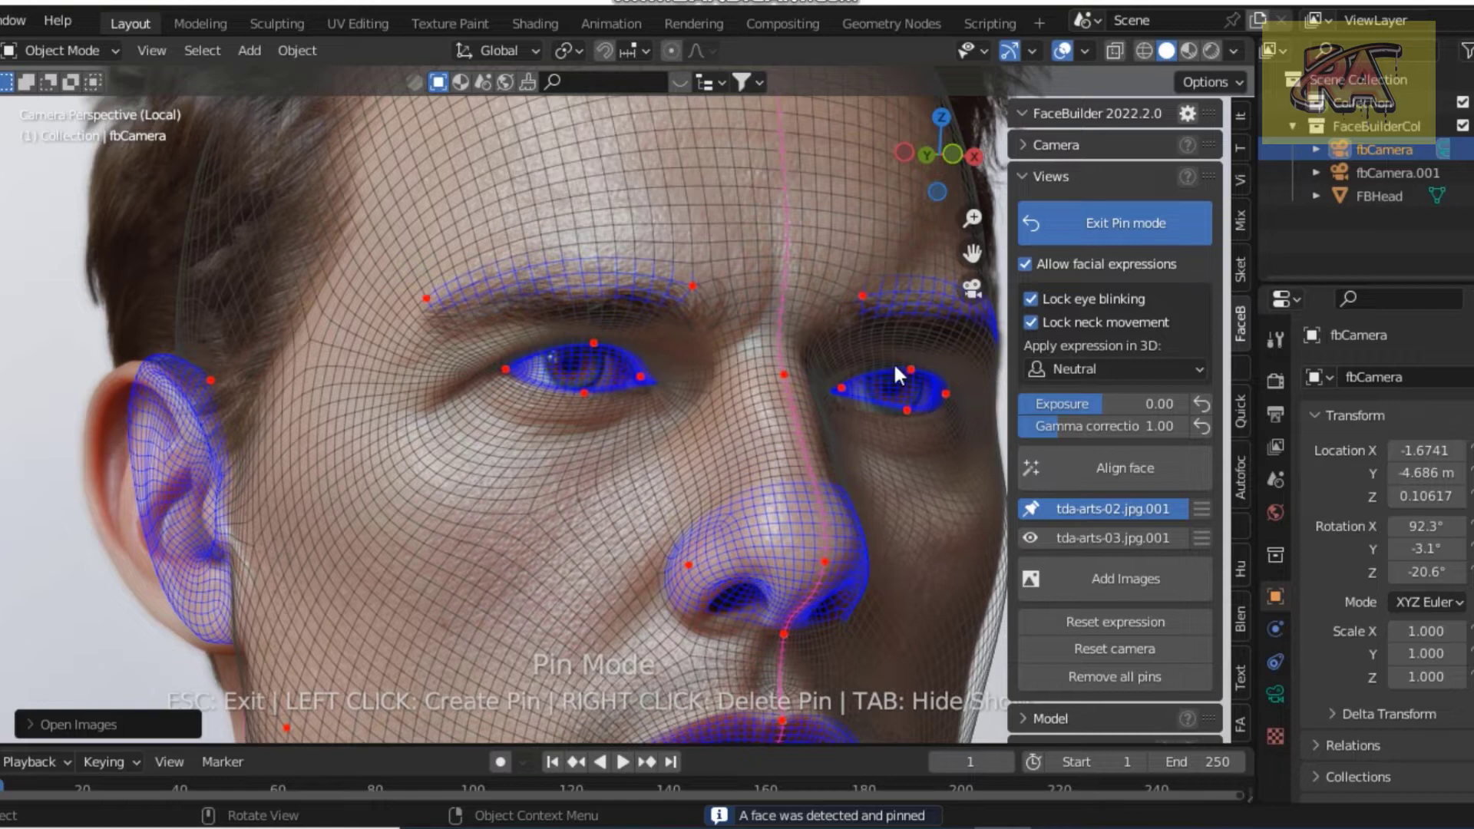
scroll(904, 334, down, 3)
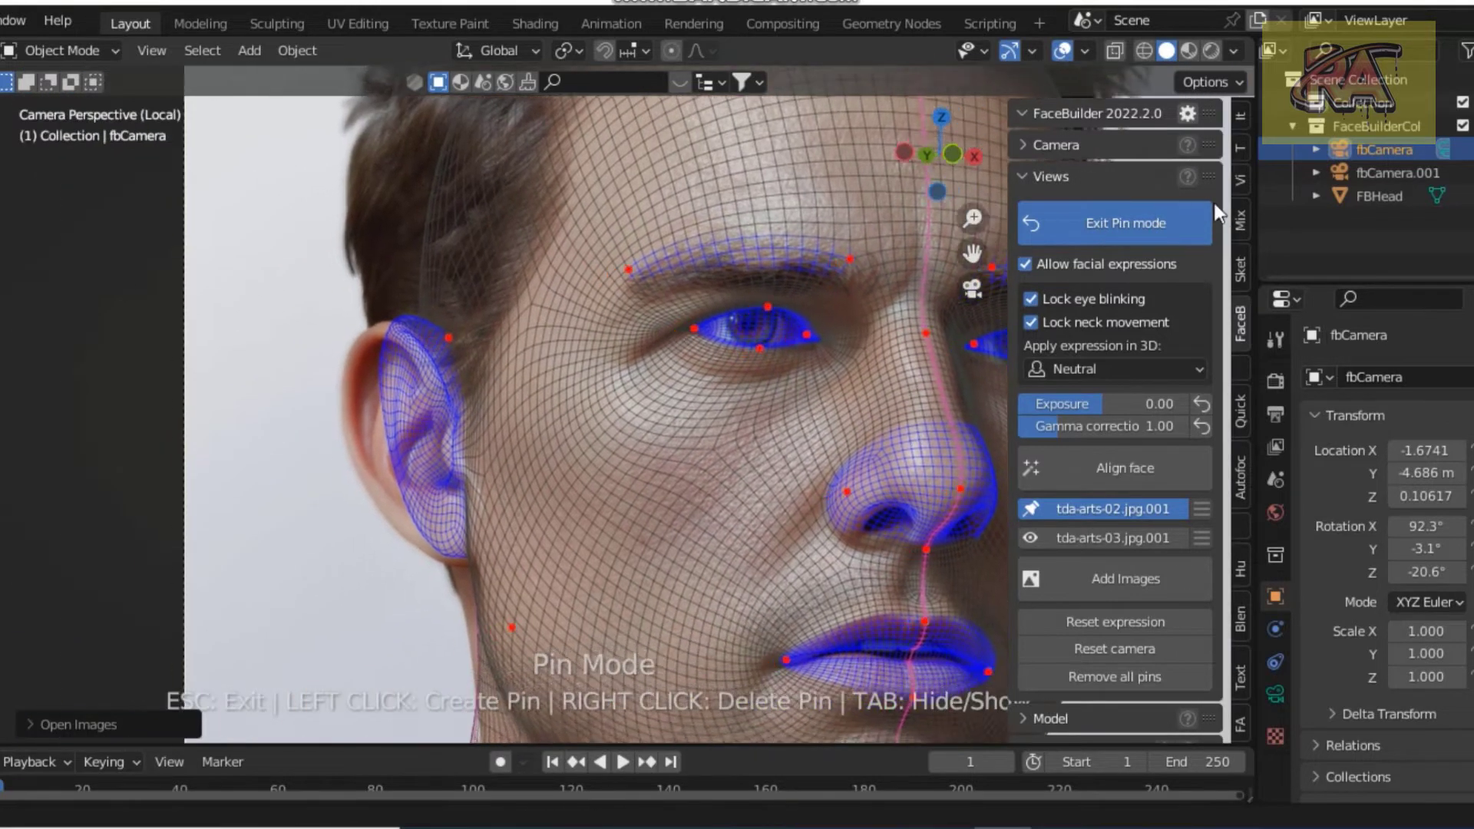
scroll(527, 388, up, 2)
scroll(513, 396, up, 2)
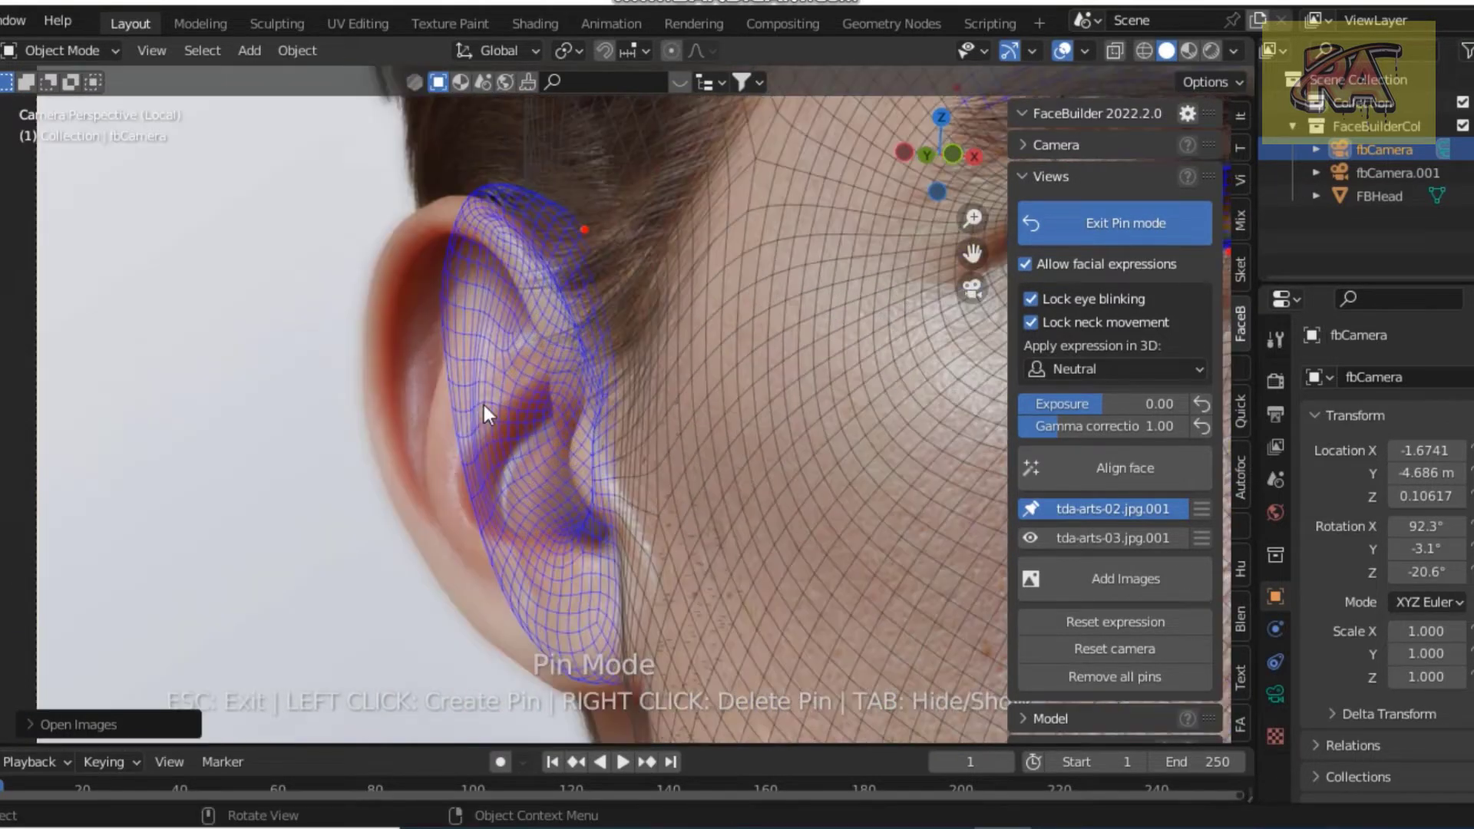
scroll(482, 425, up, 2)
scroll(405, 433, down, 1)
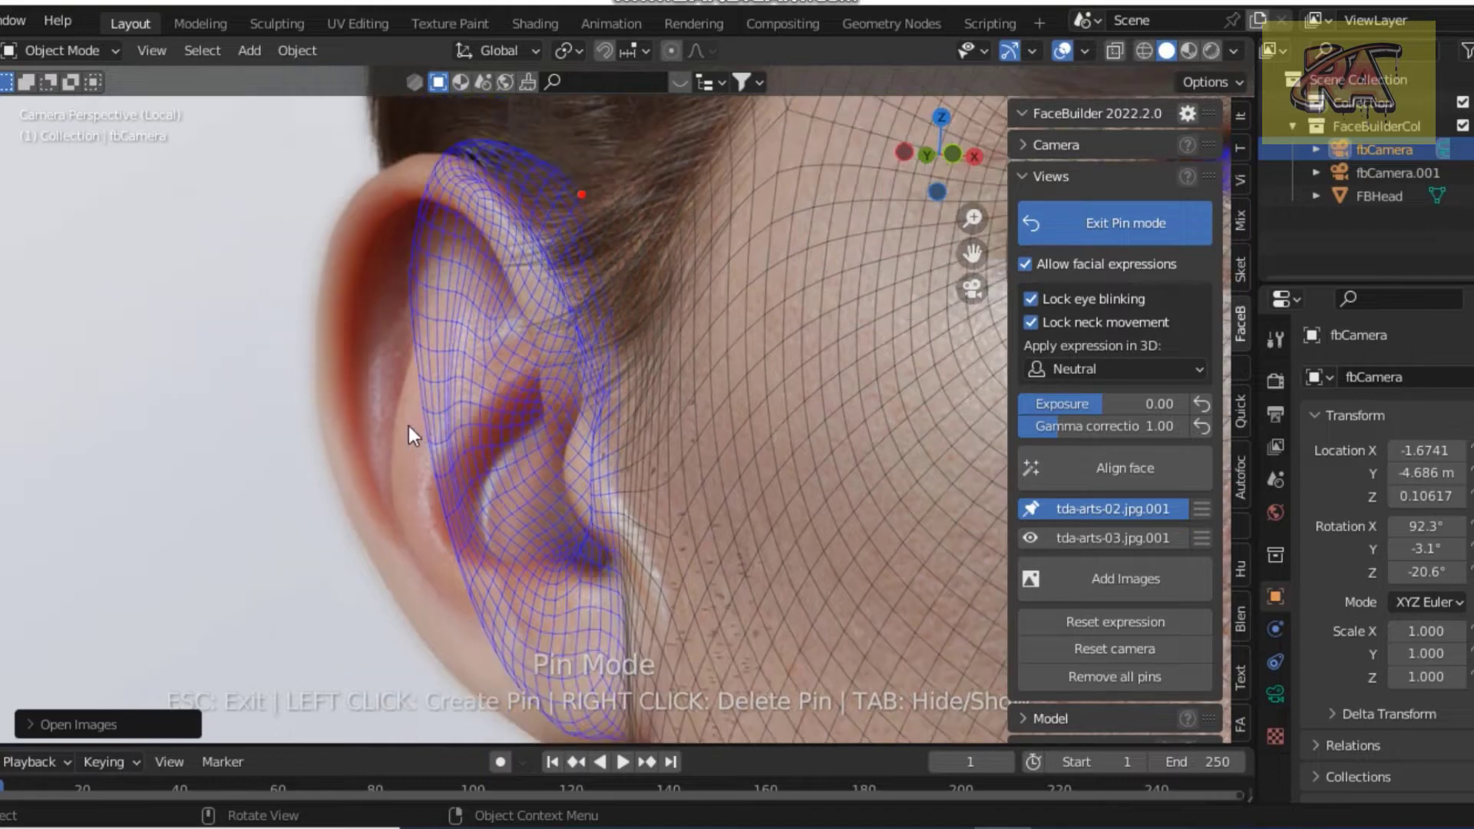
drag(427, 427, 319, 417)
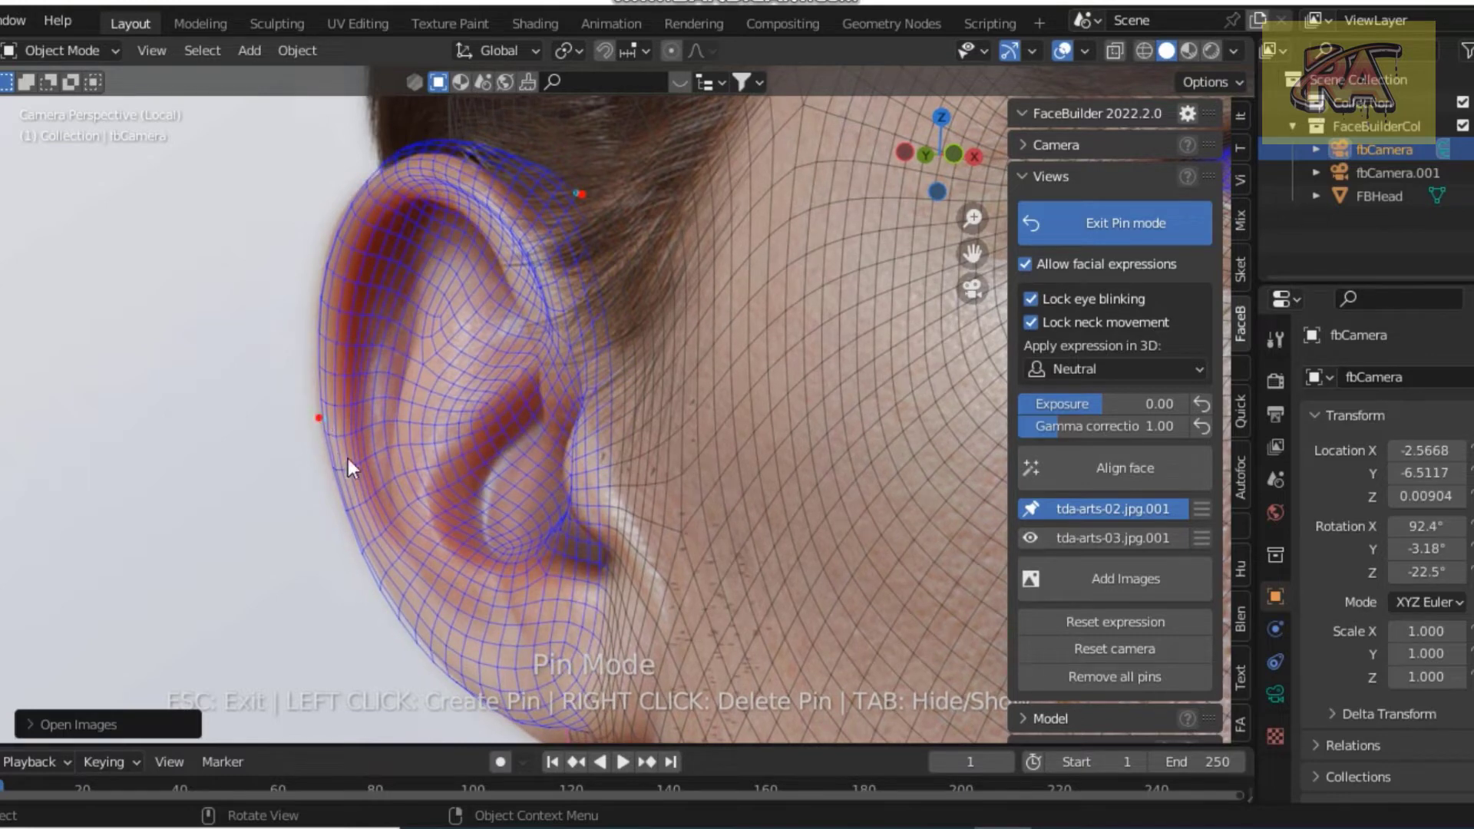
- Pin the top of the ear and the bottom of the earlobe to the photo
scroll(536, 181, down, 1)
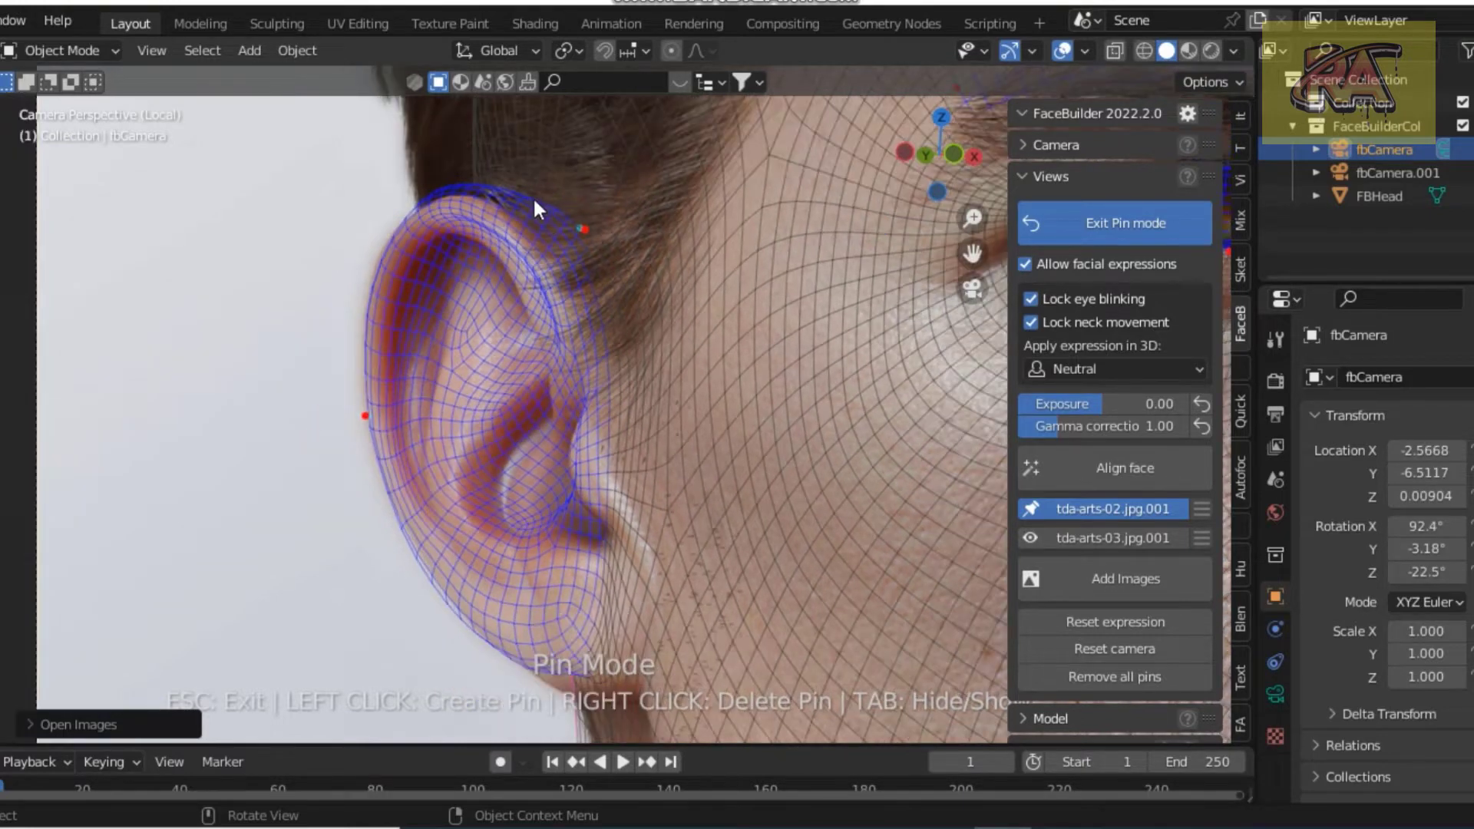
drag(537, 200, 500, 239)
scroll(544, 384, down, 1)
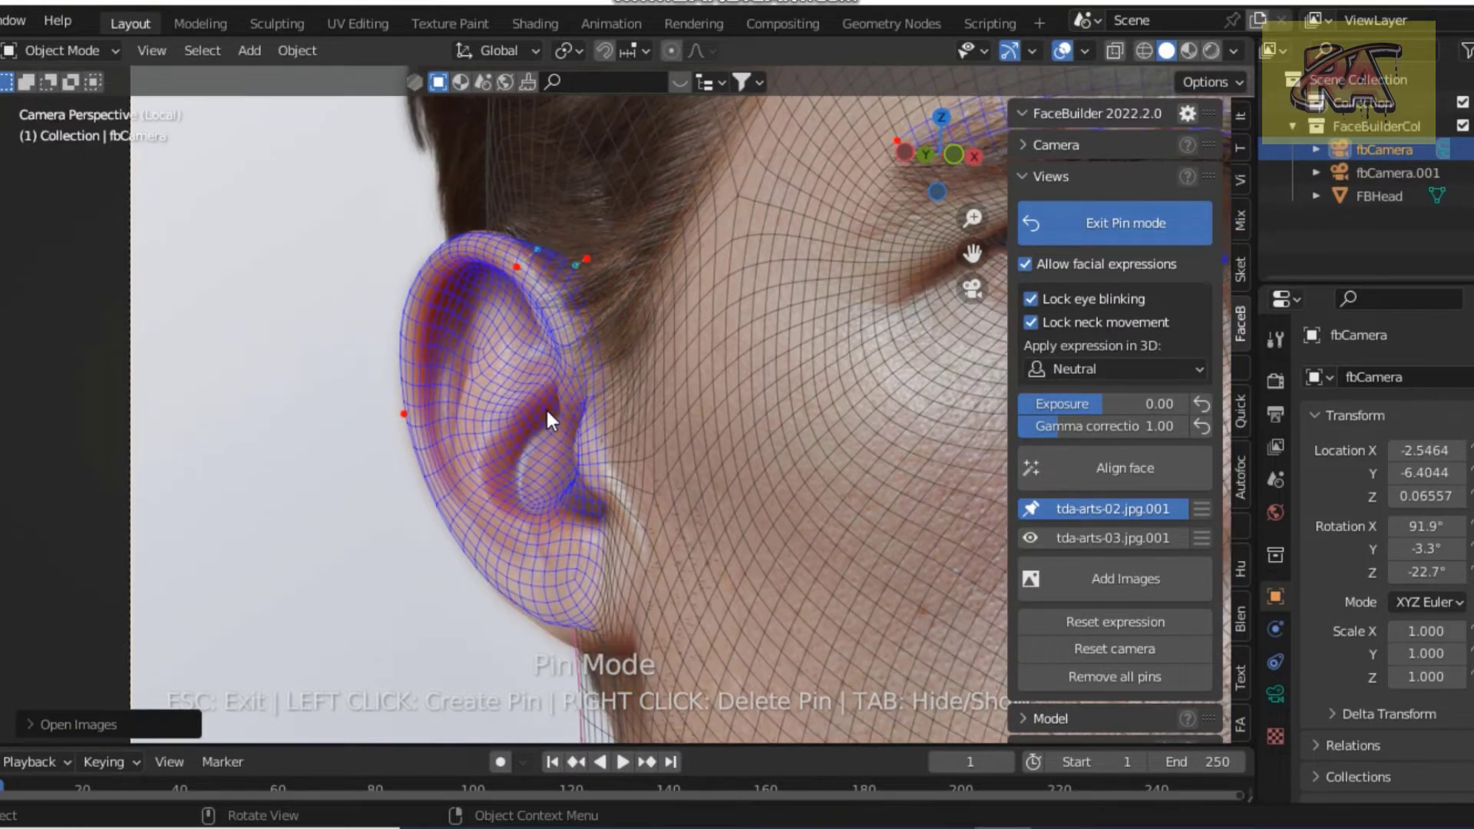
scroll(538, 491, down, 1)
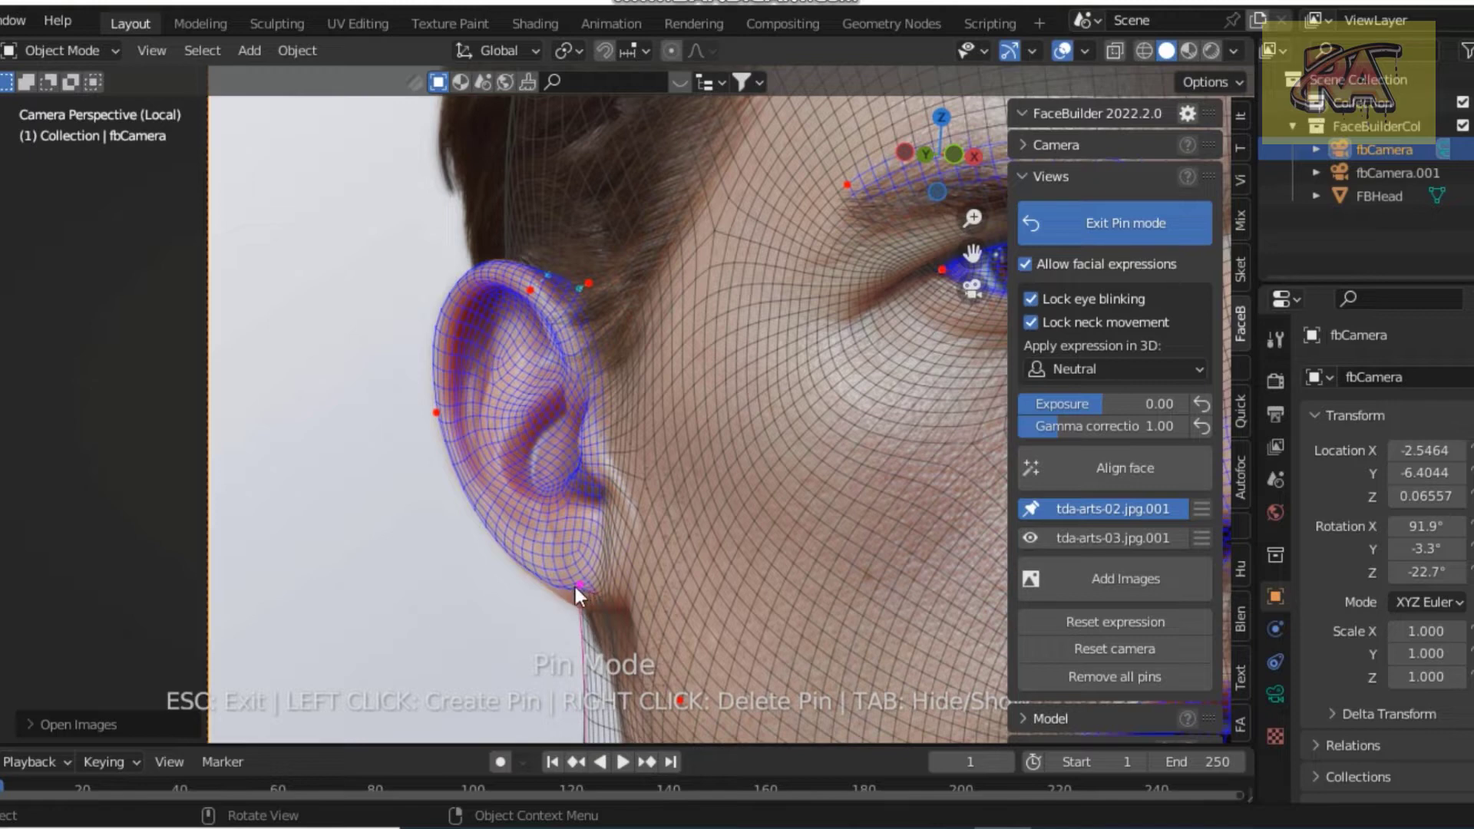
drag(574, 587, 620, 611)
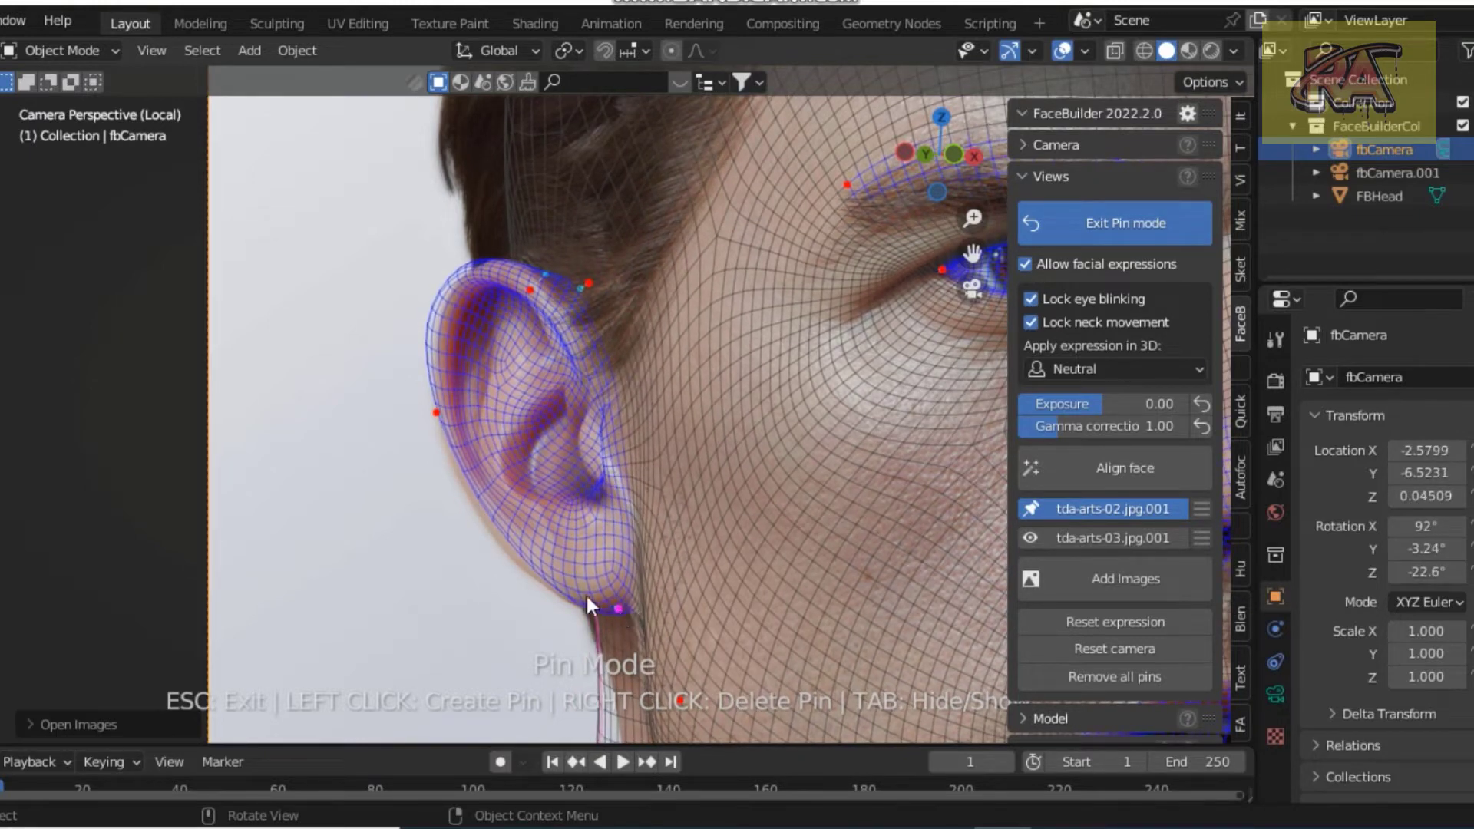
- Nudge the earlobe pin and pin the neck outline onto the photo's neck contour
drag(517, 555, 513, 559)
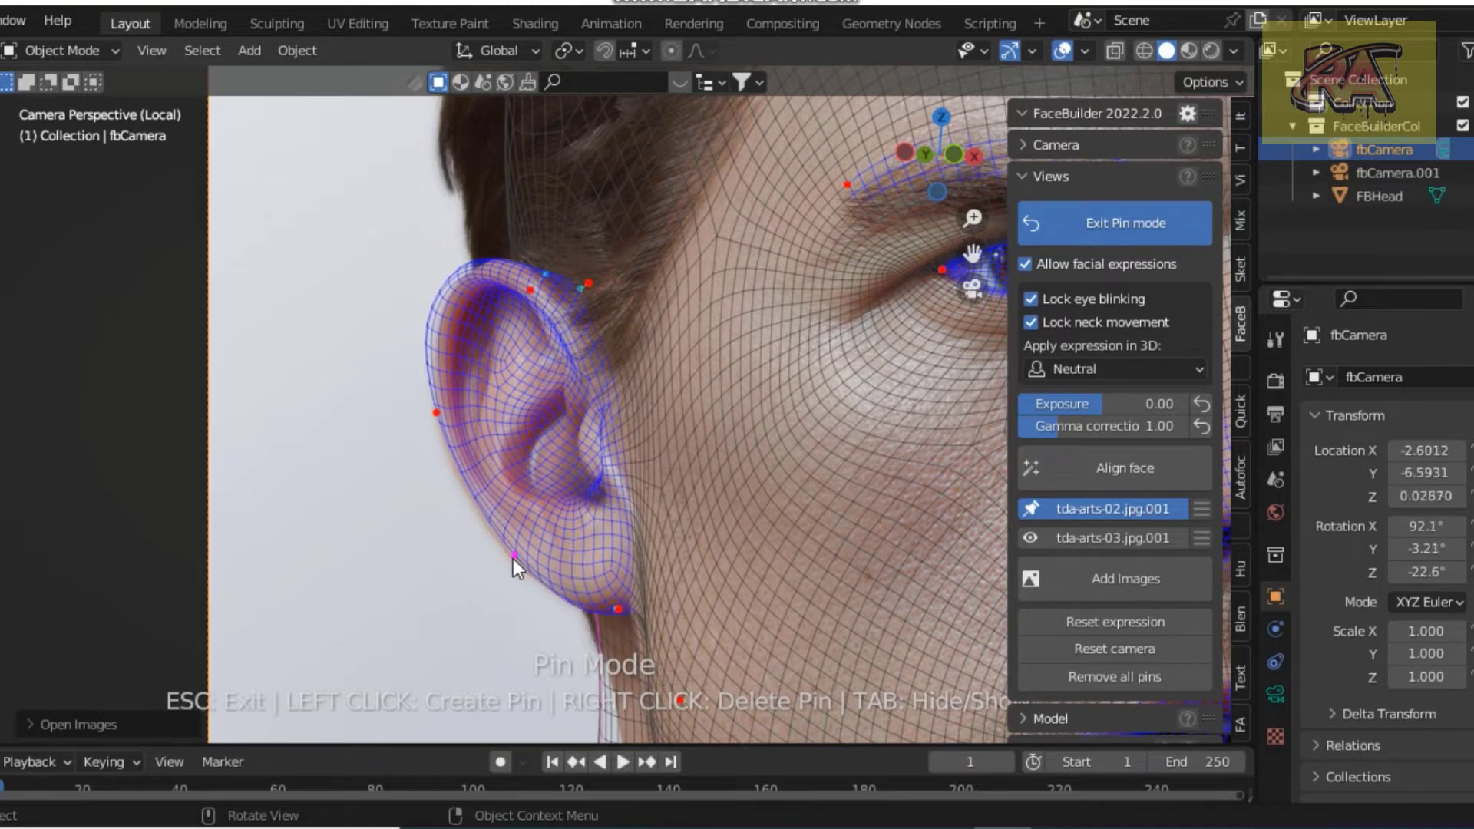
scroll(602, 559, down, 1)
scroll(603, 568, down, 1)
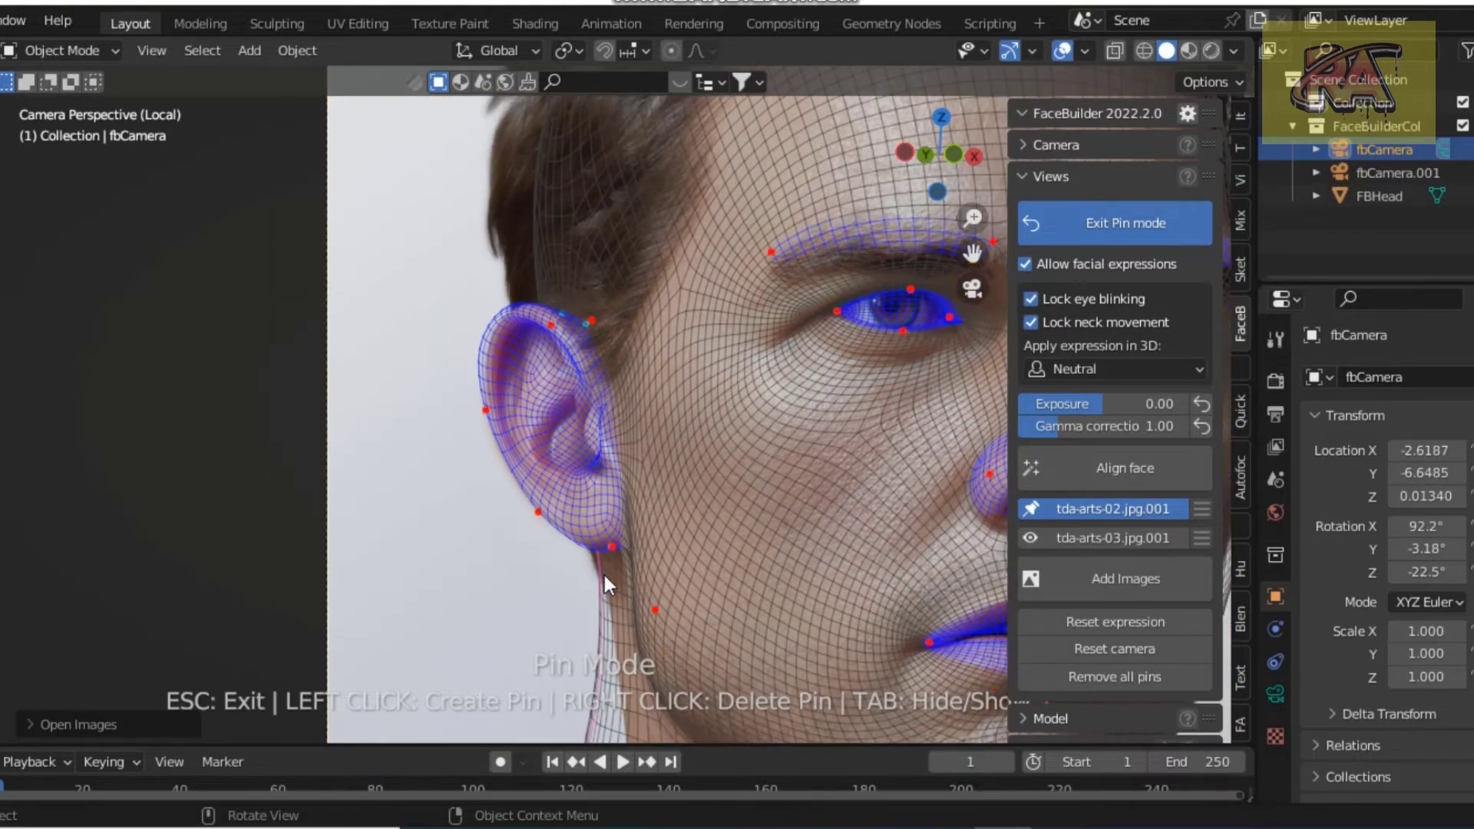
scroll(608, 591, down, 1)
scroll(611, 622, down, 1)
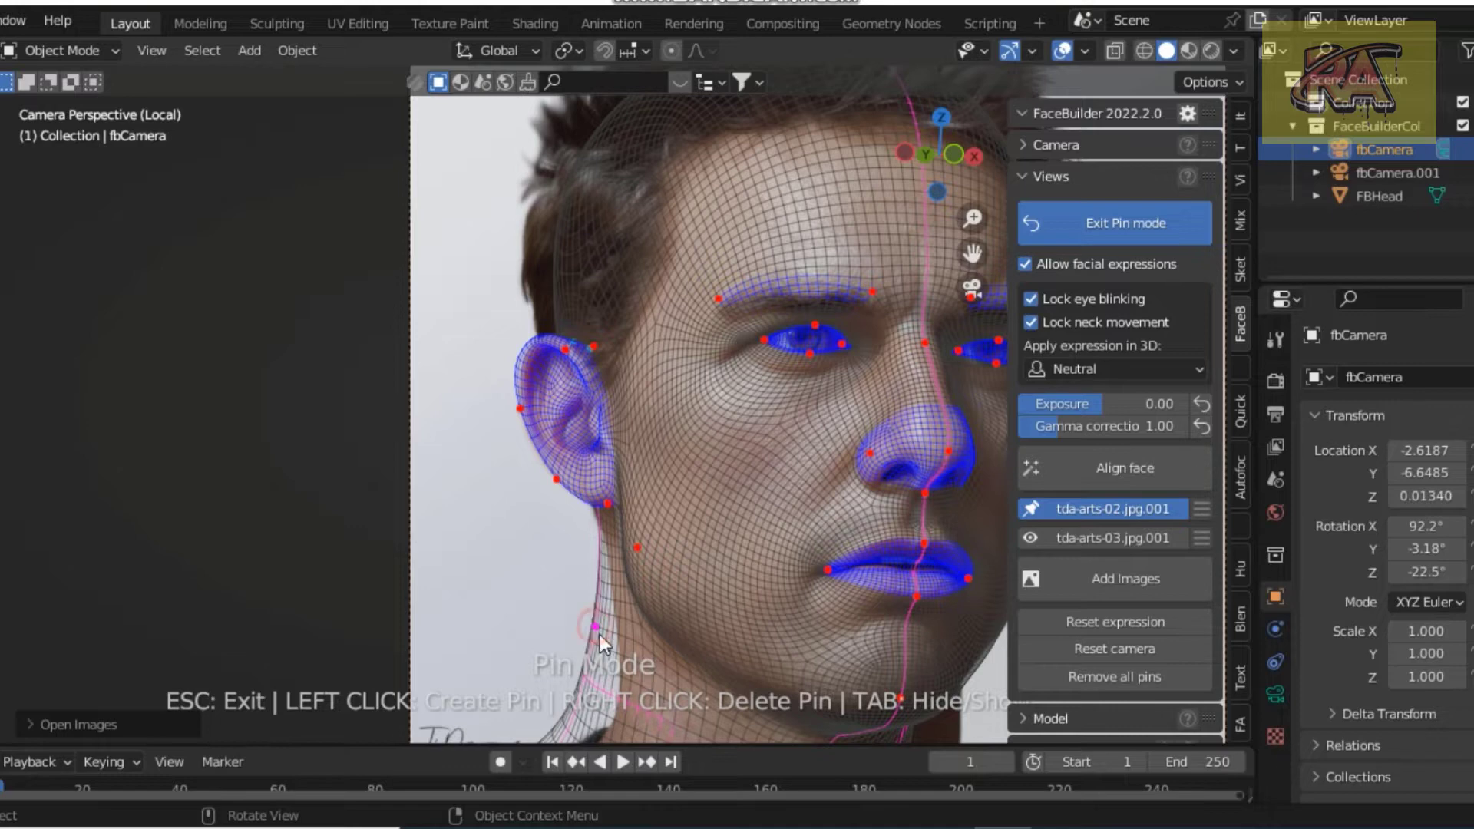
drag(601, 636, 606, 651)
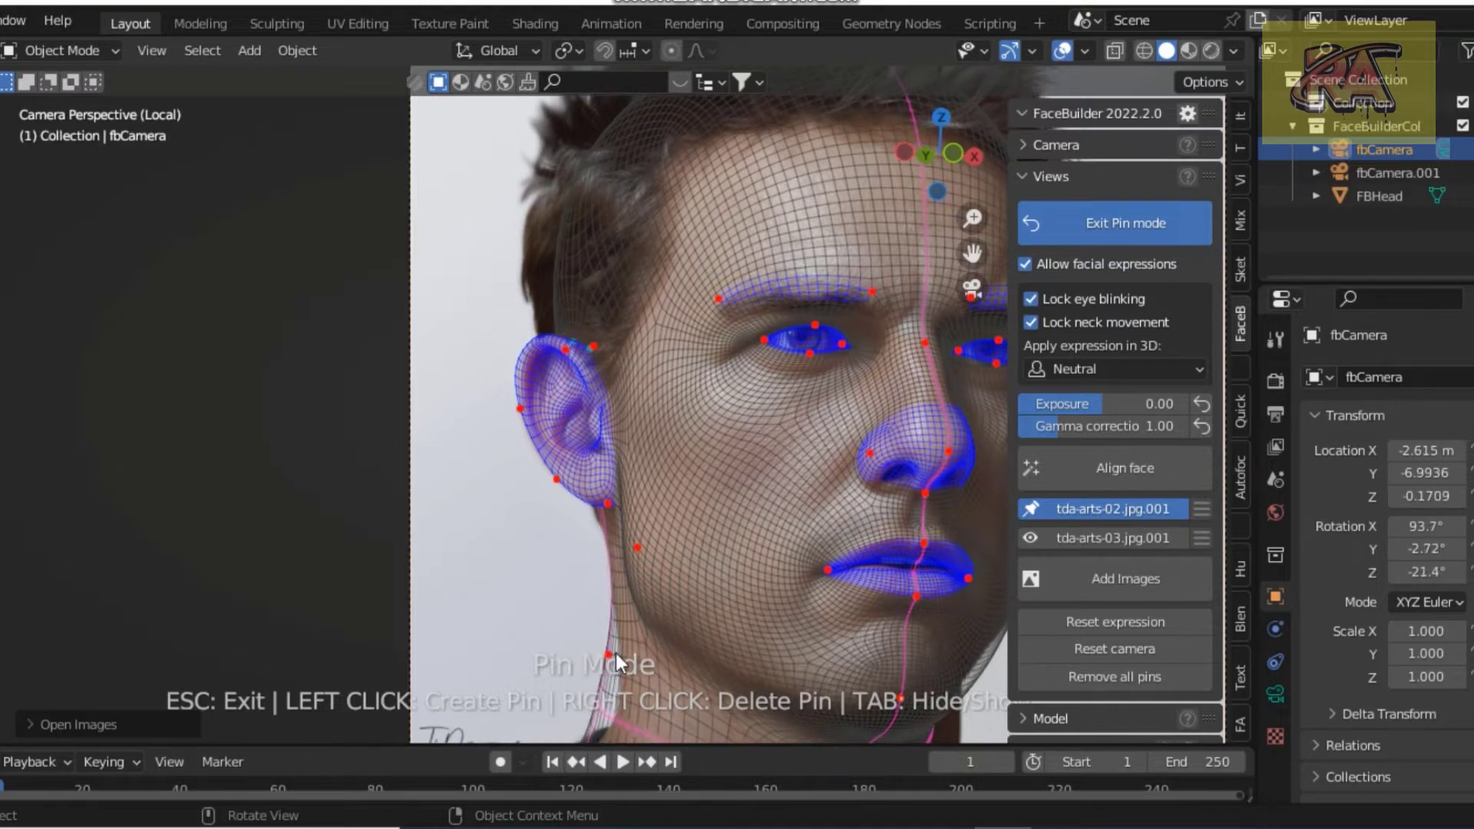
scroll(616, 653, down, 1)
scroll(610, 637, down, 1)
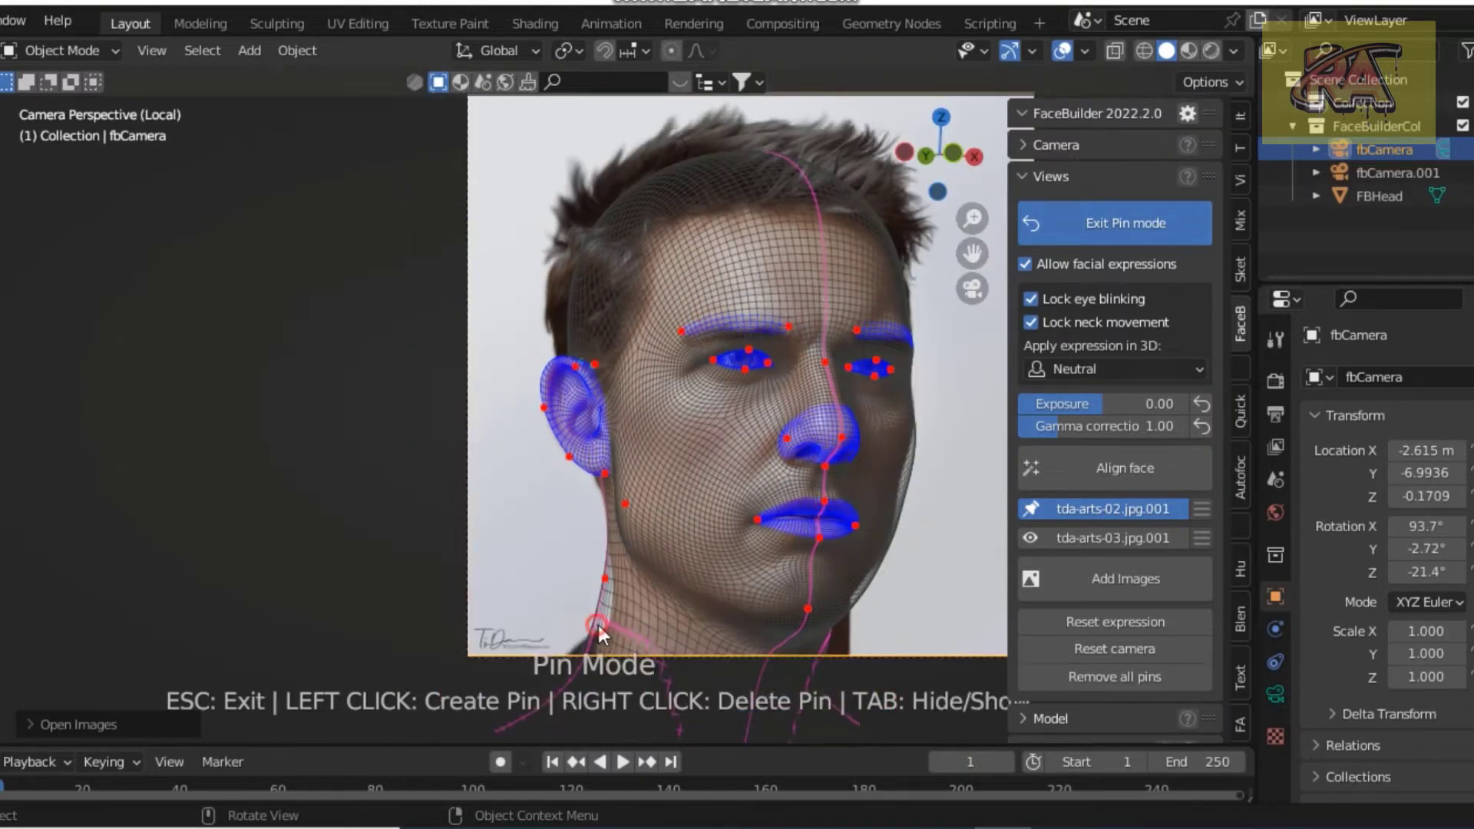
drag(601, 630, 616, 626)
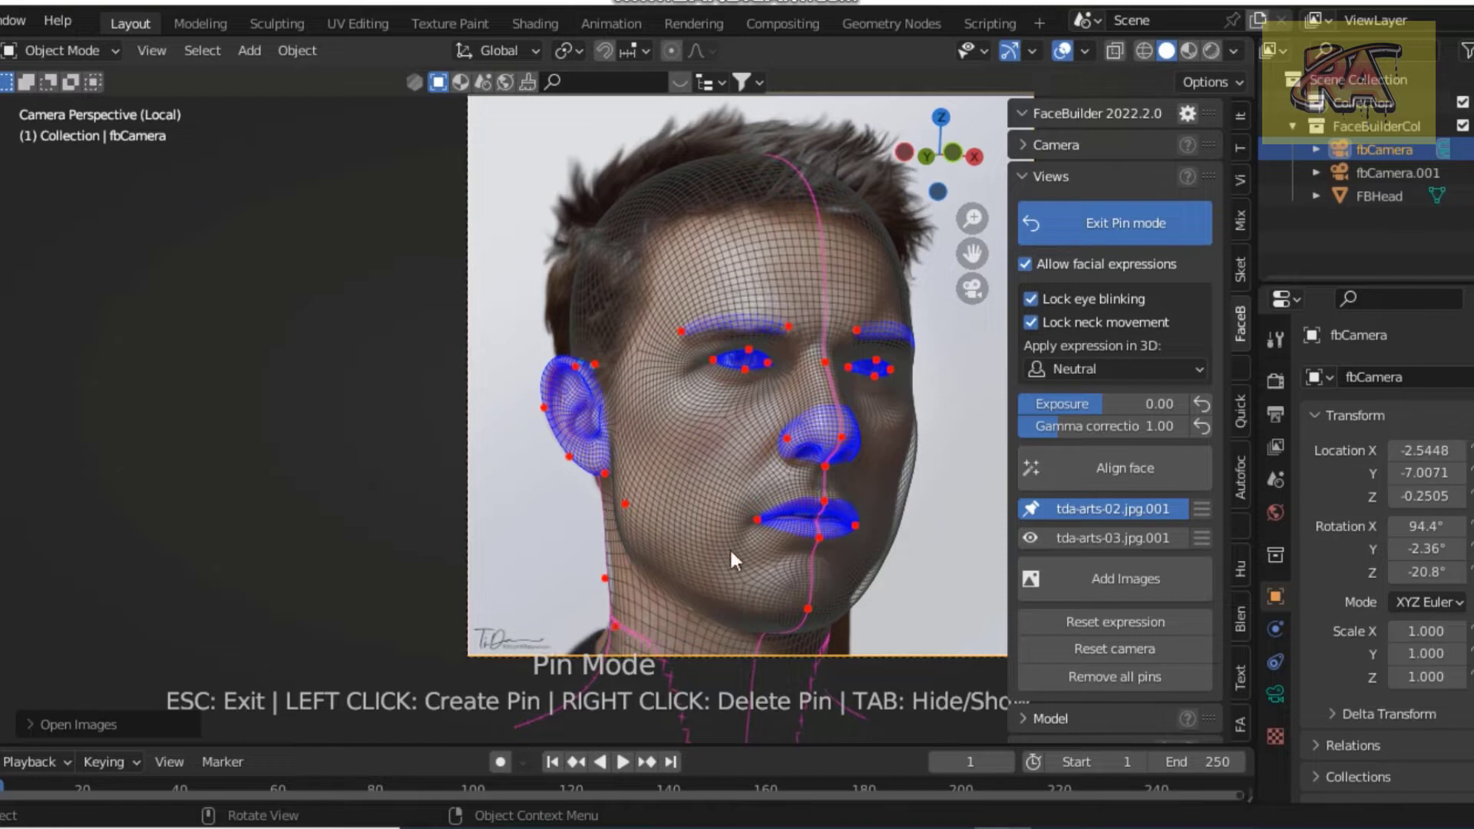
- Add and adjust jaw-contour and cheek pins to match the photo's jawline and cheek
scroll(873, 513, up, 2)
scroll(870, 407, down, 3)
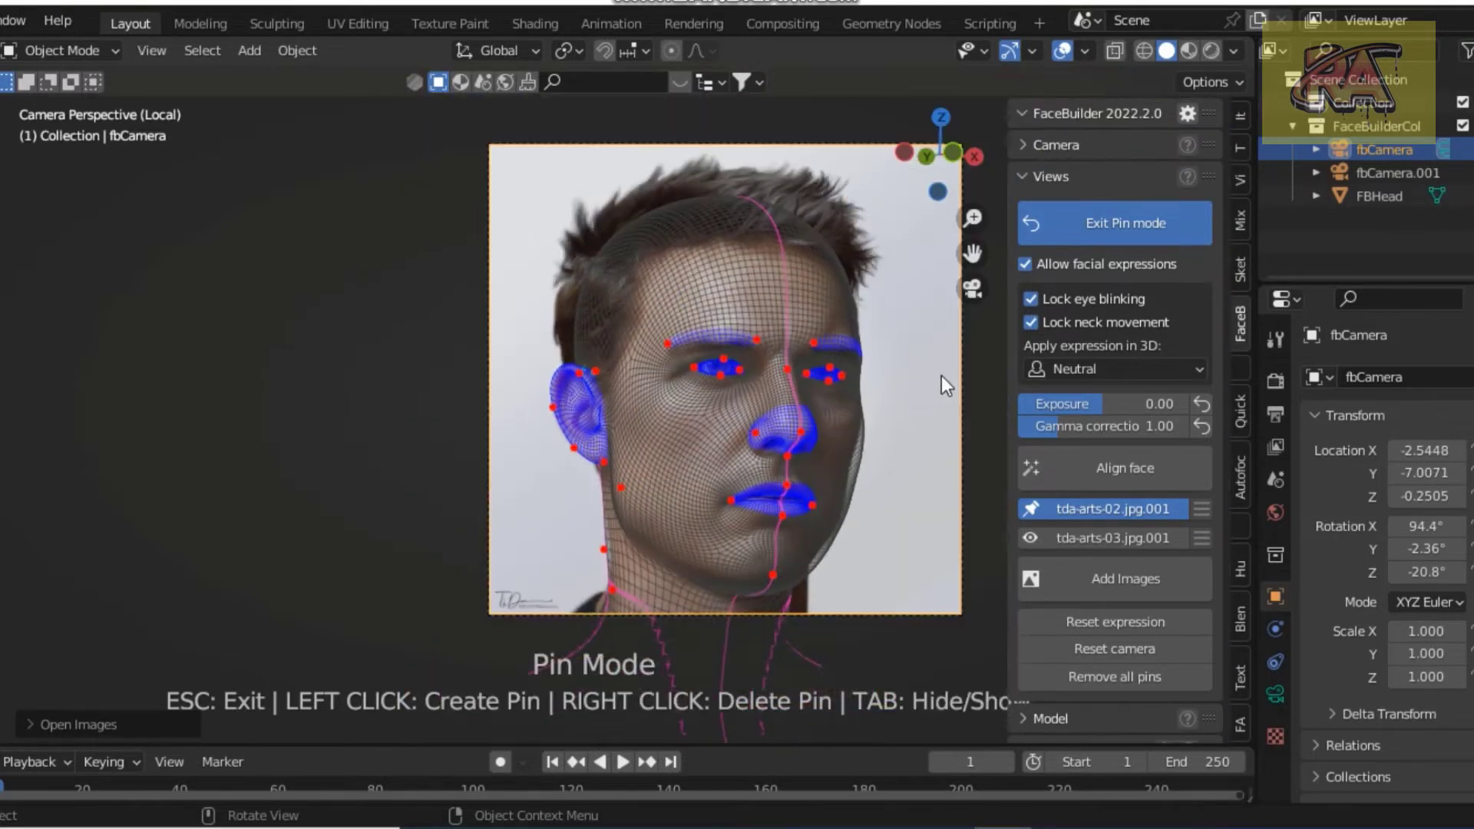
drag(973, 254, 759, 255)
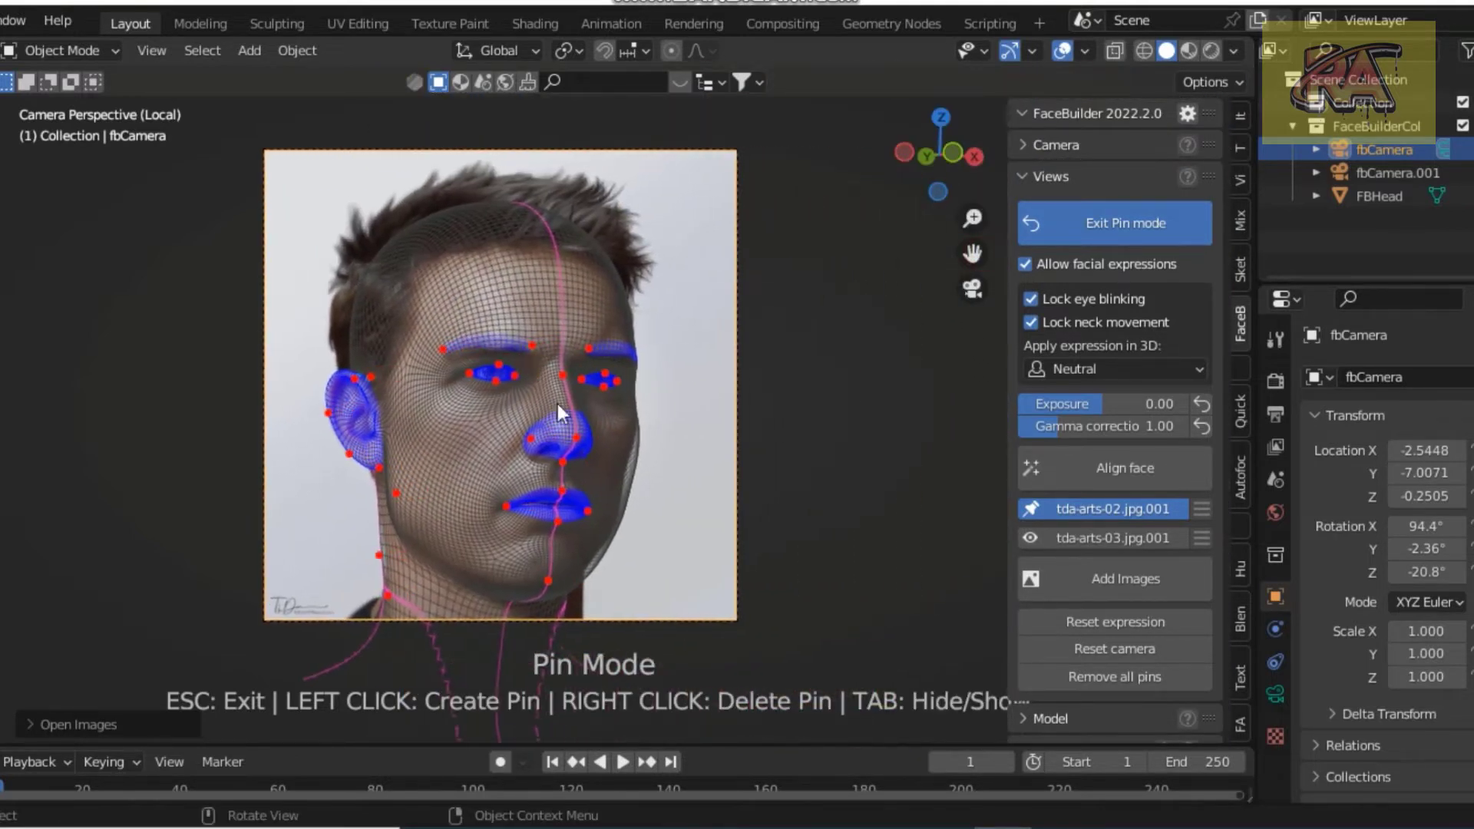
scroll(602, 399, up, 3)
scroll(603, 404, up, 3)
scroll(643, 444, down, 1)
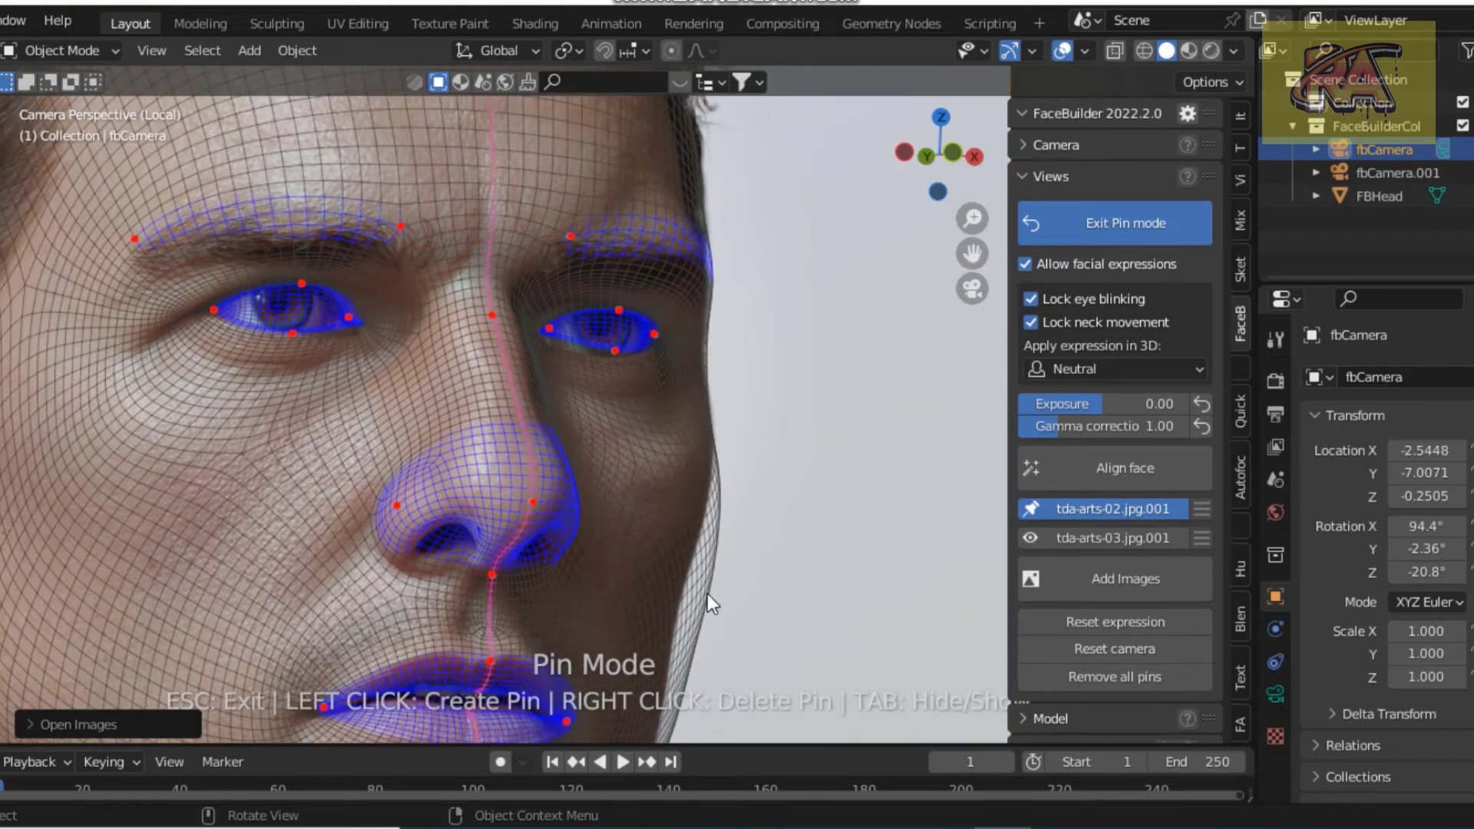
mouse_move(705, 594)
mouse_down()
mouse_move(692, 575)
mouse_move(715, 519)
mouse_up()
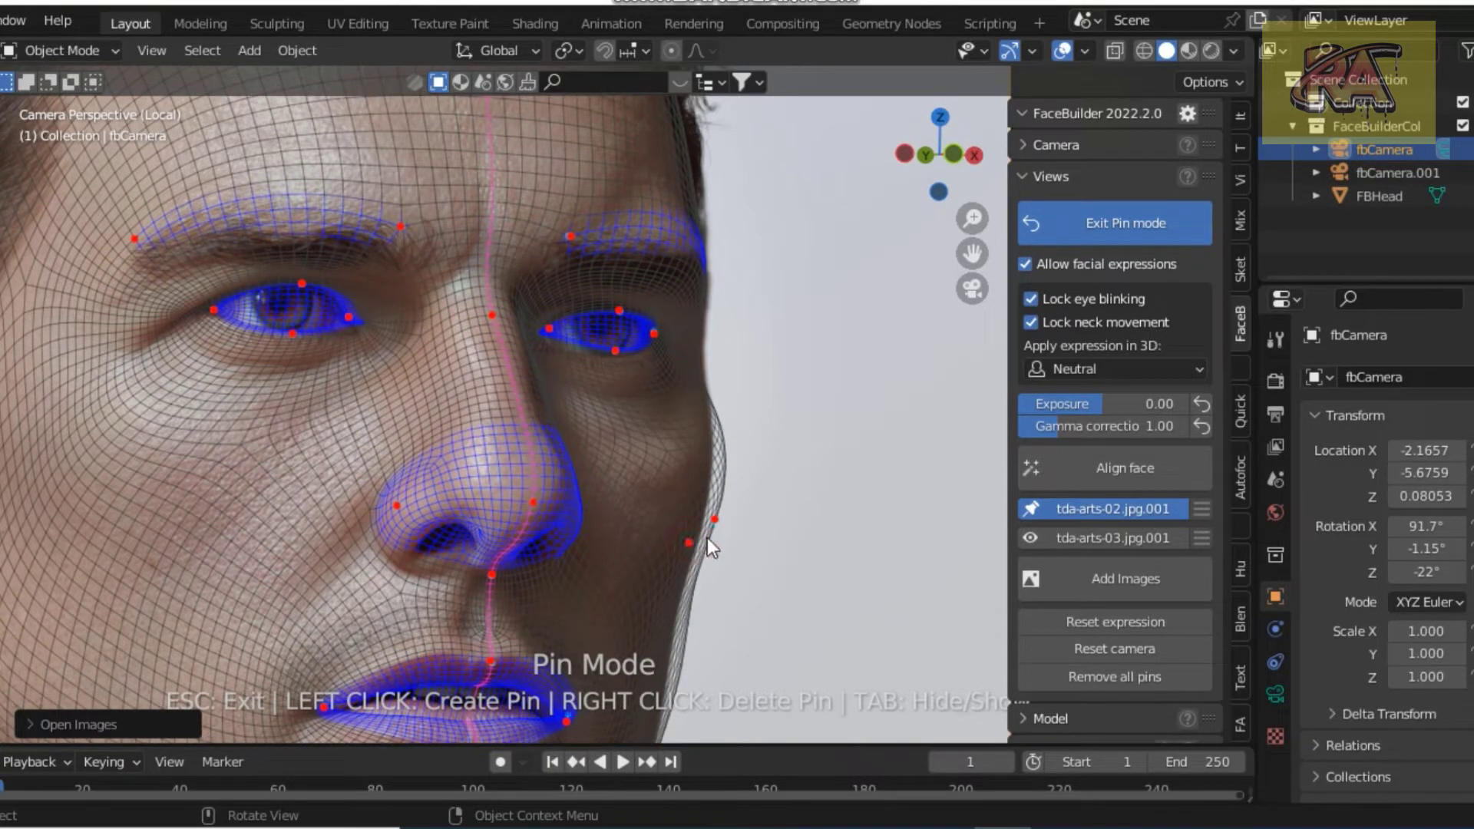
drag(716, 519, 702, 526)
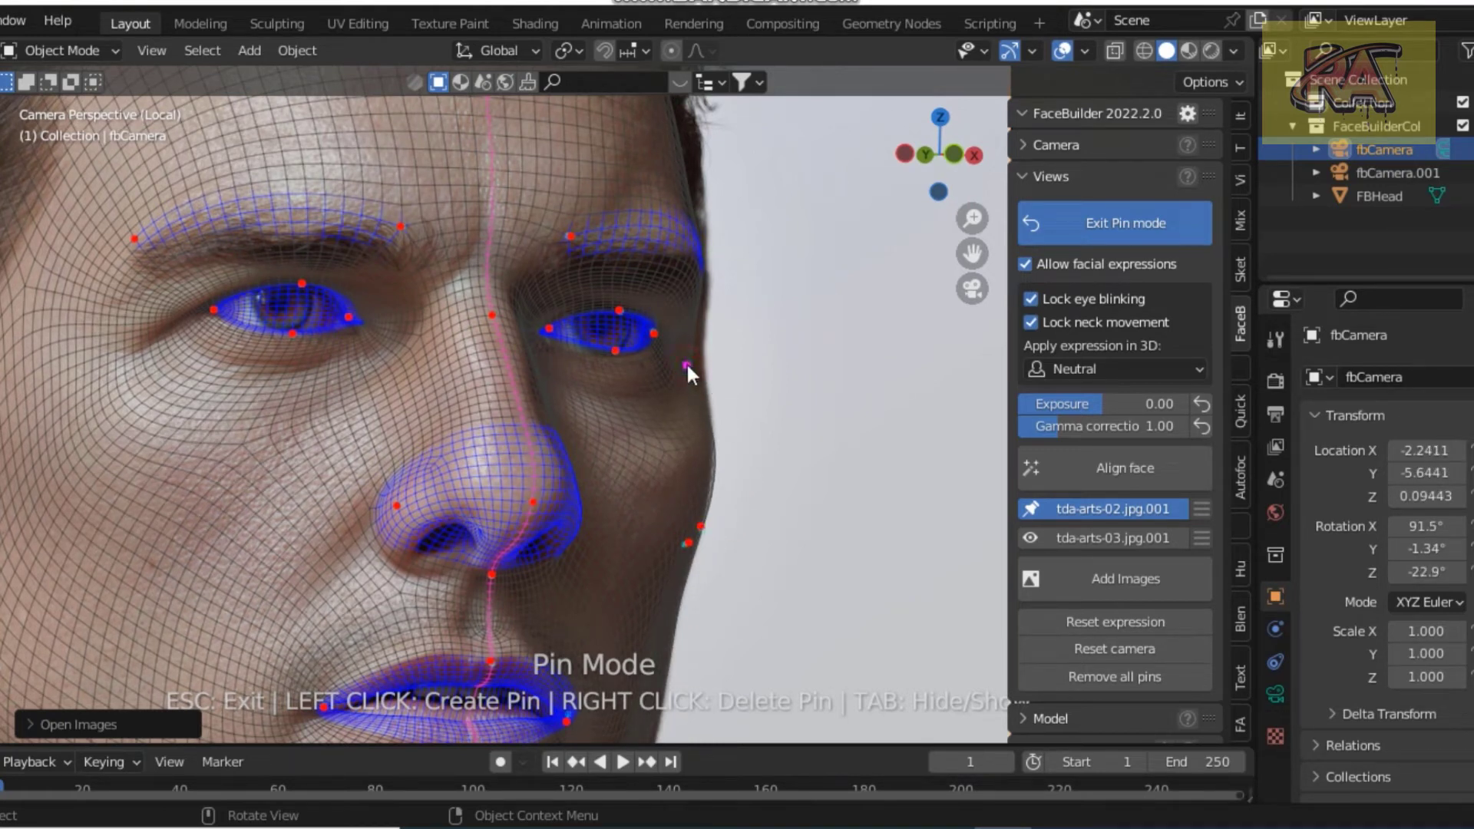
drag(686, 362, 697, 365)
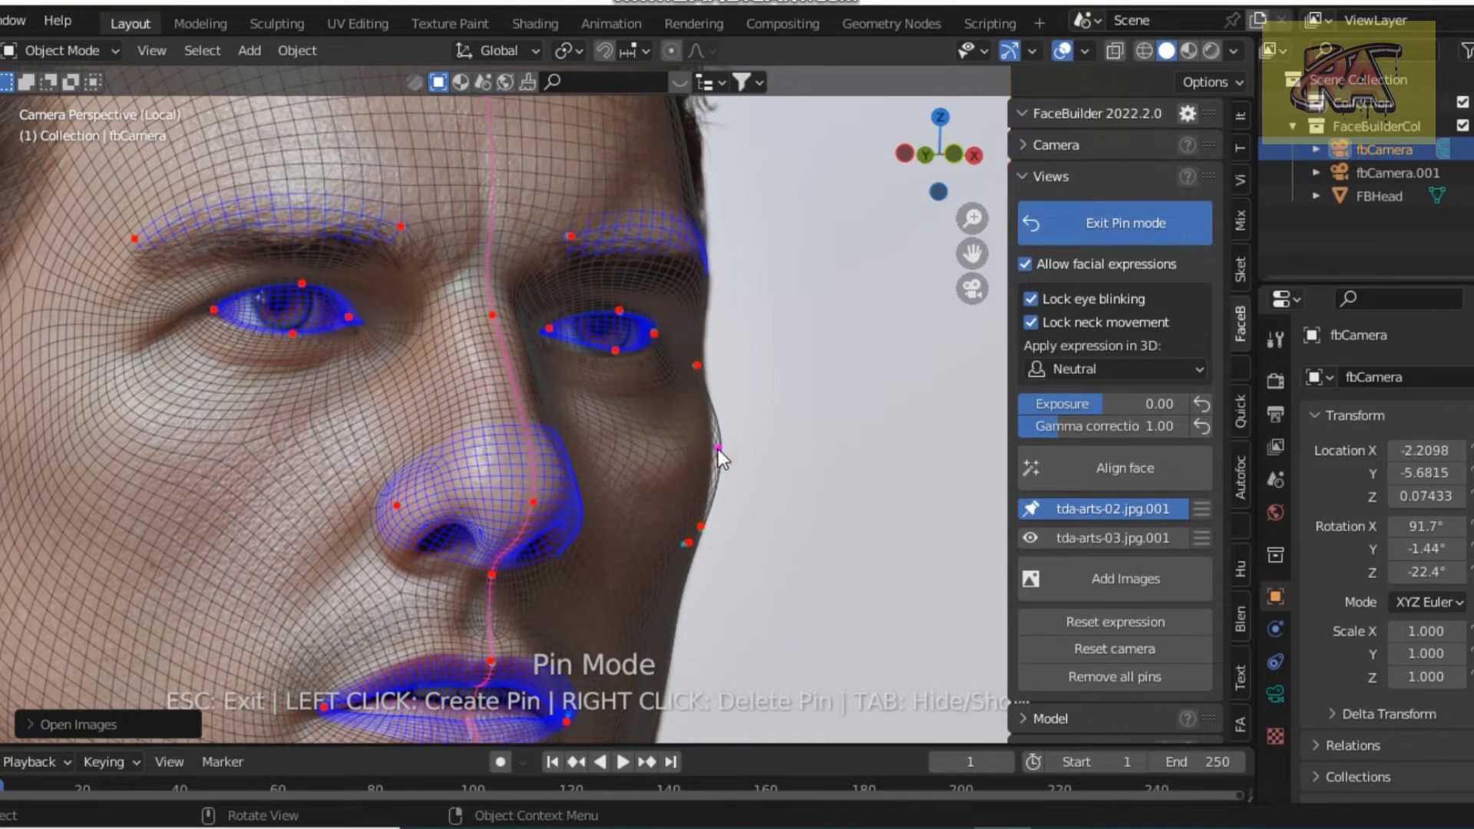
drag(717, 449, 708, 454)
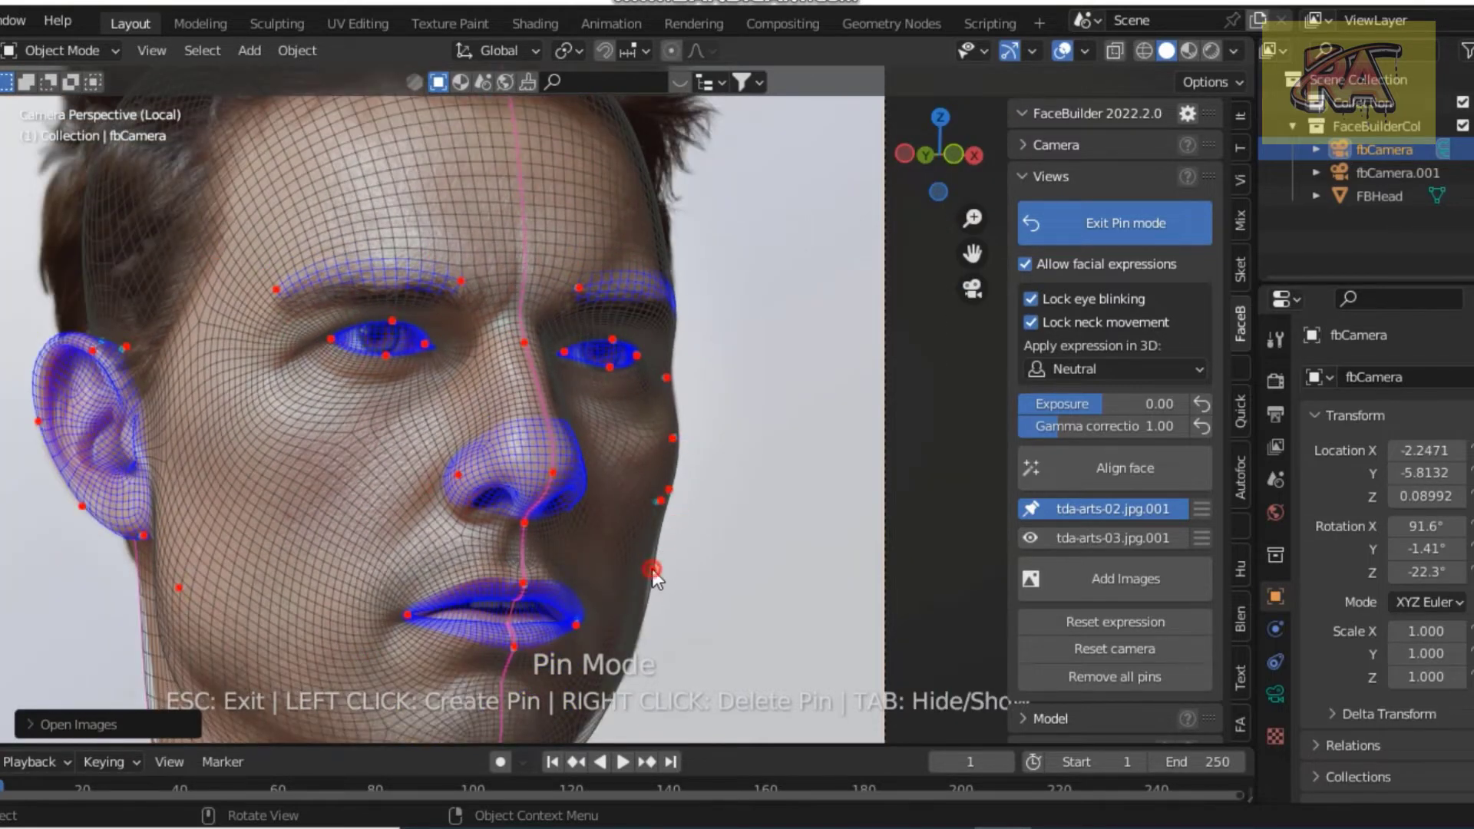
- Add a pin on the jaw edge near the chin and move it onto the photo's jawline
scroll(691, 568, up, 1)
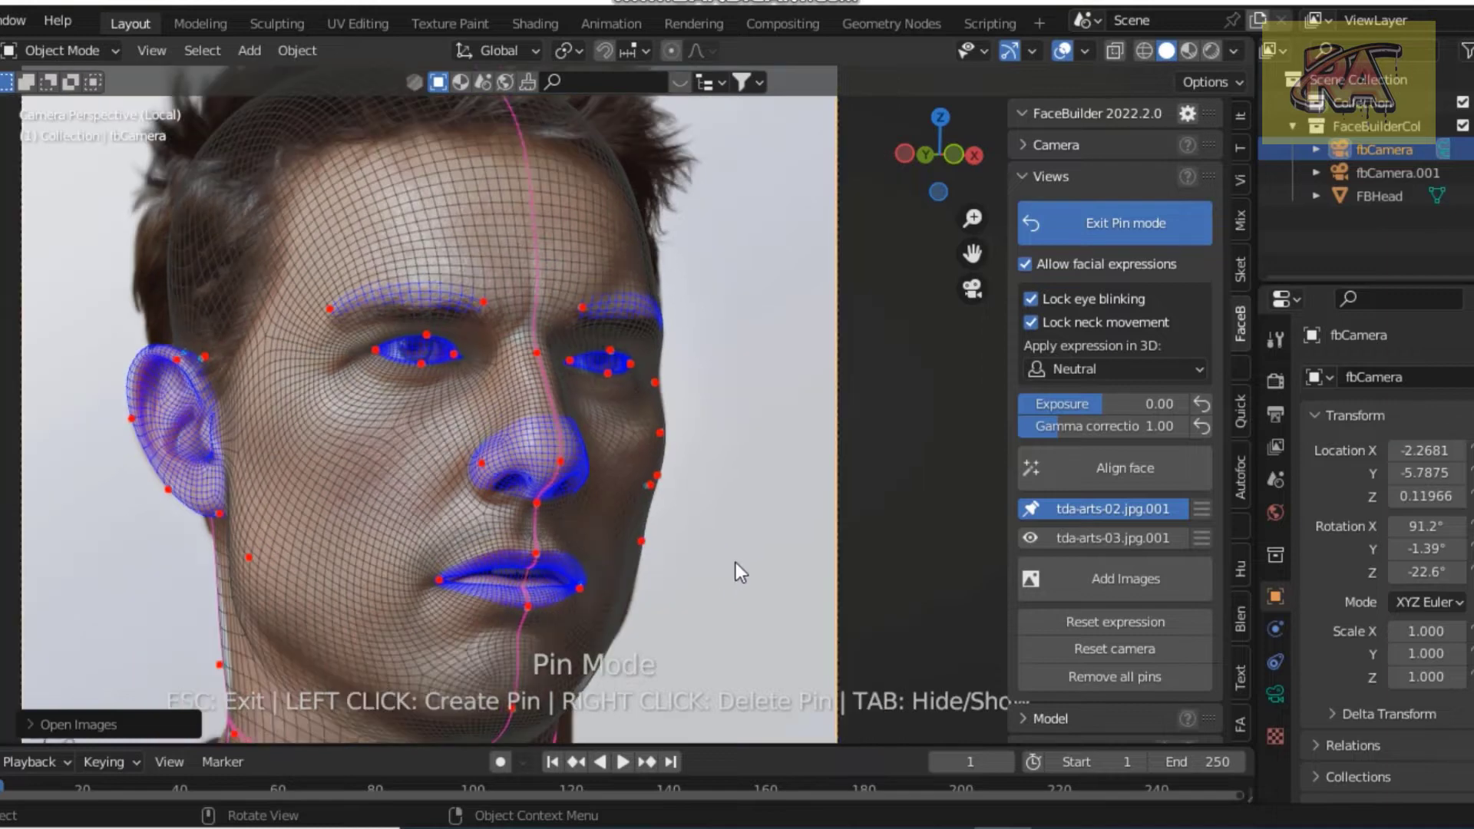
scroll(744, 560, up, 3)
scroll(814, 484, up, 2)
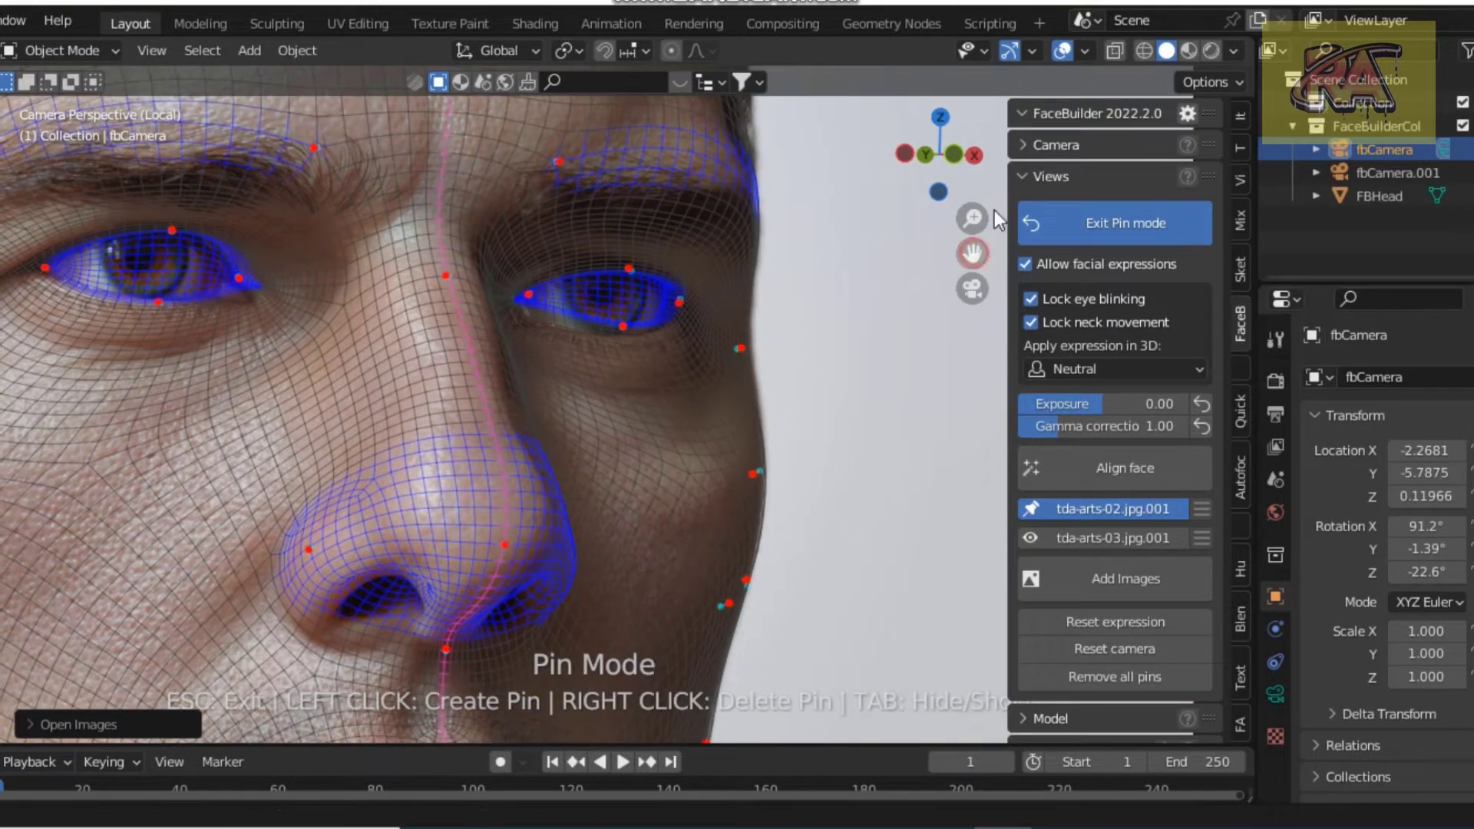
shift+middle_drag(946, 270, 1006, 42)
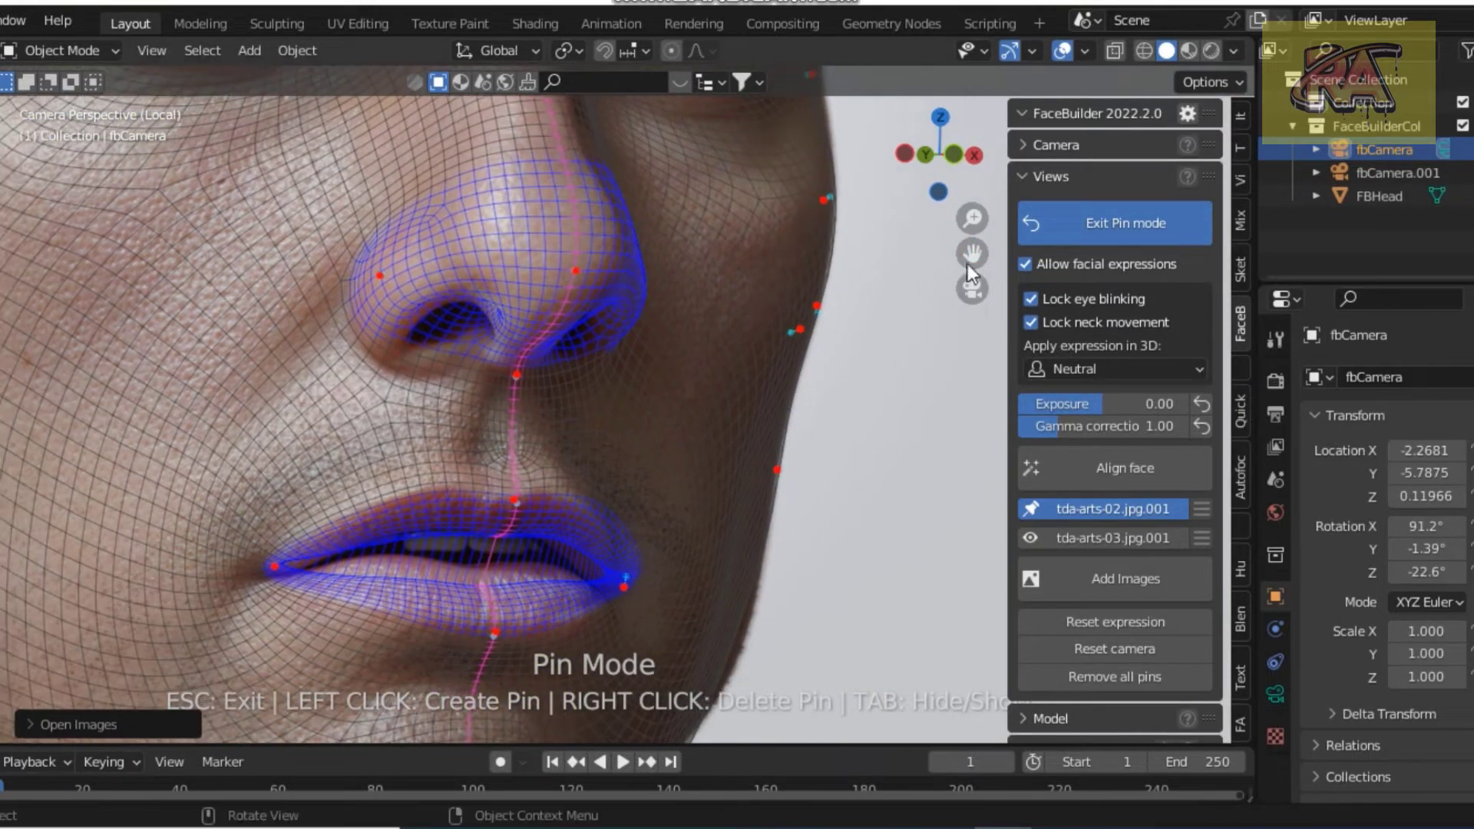
drag(971, 253, 802, 233)
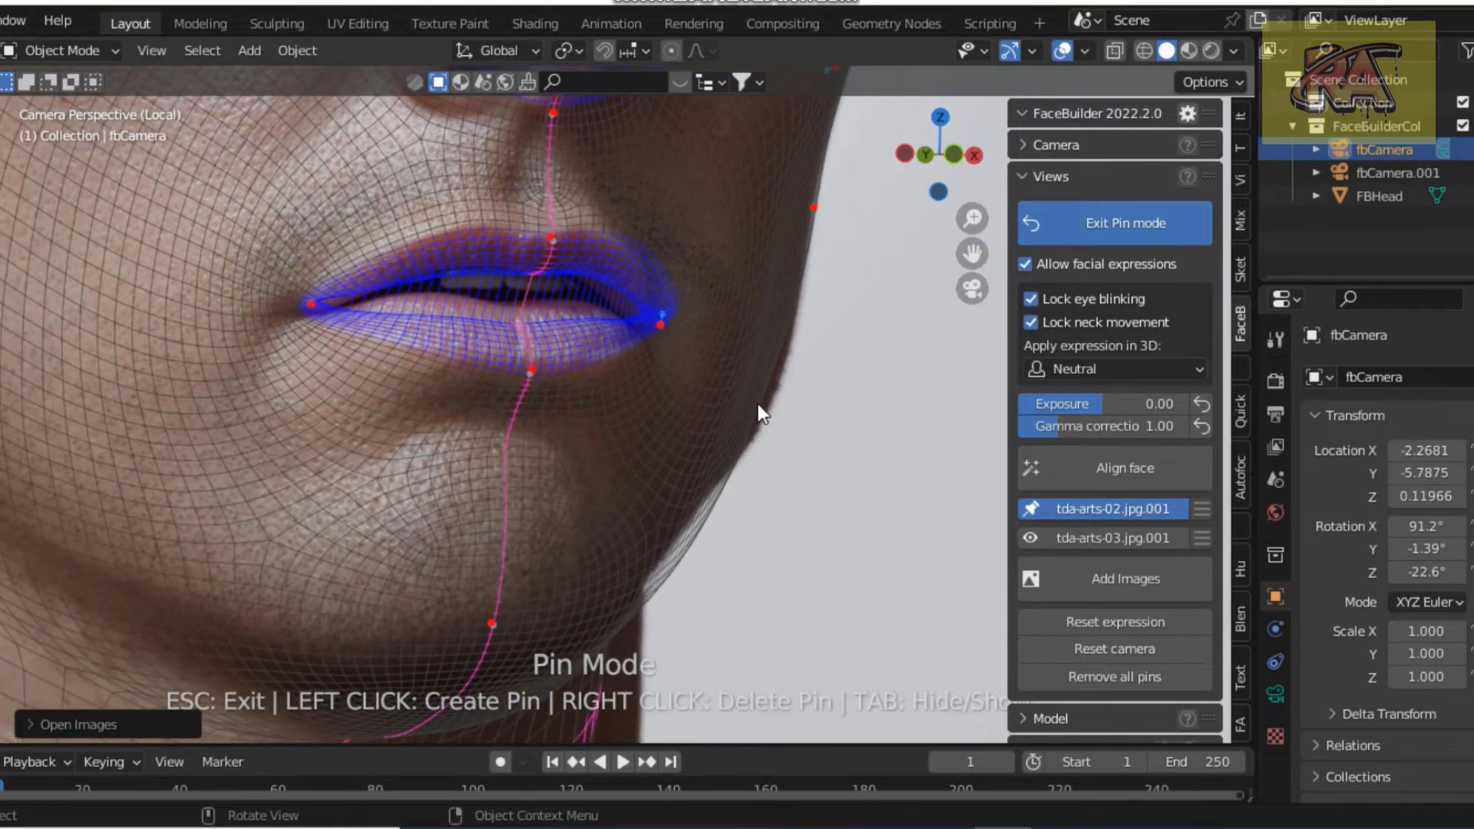
drag(763, 394, 773, 392)
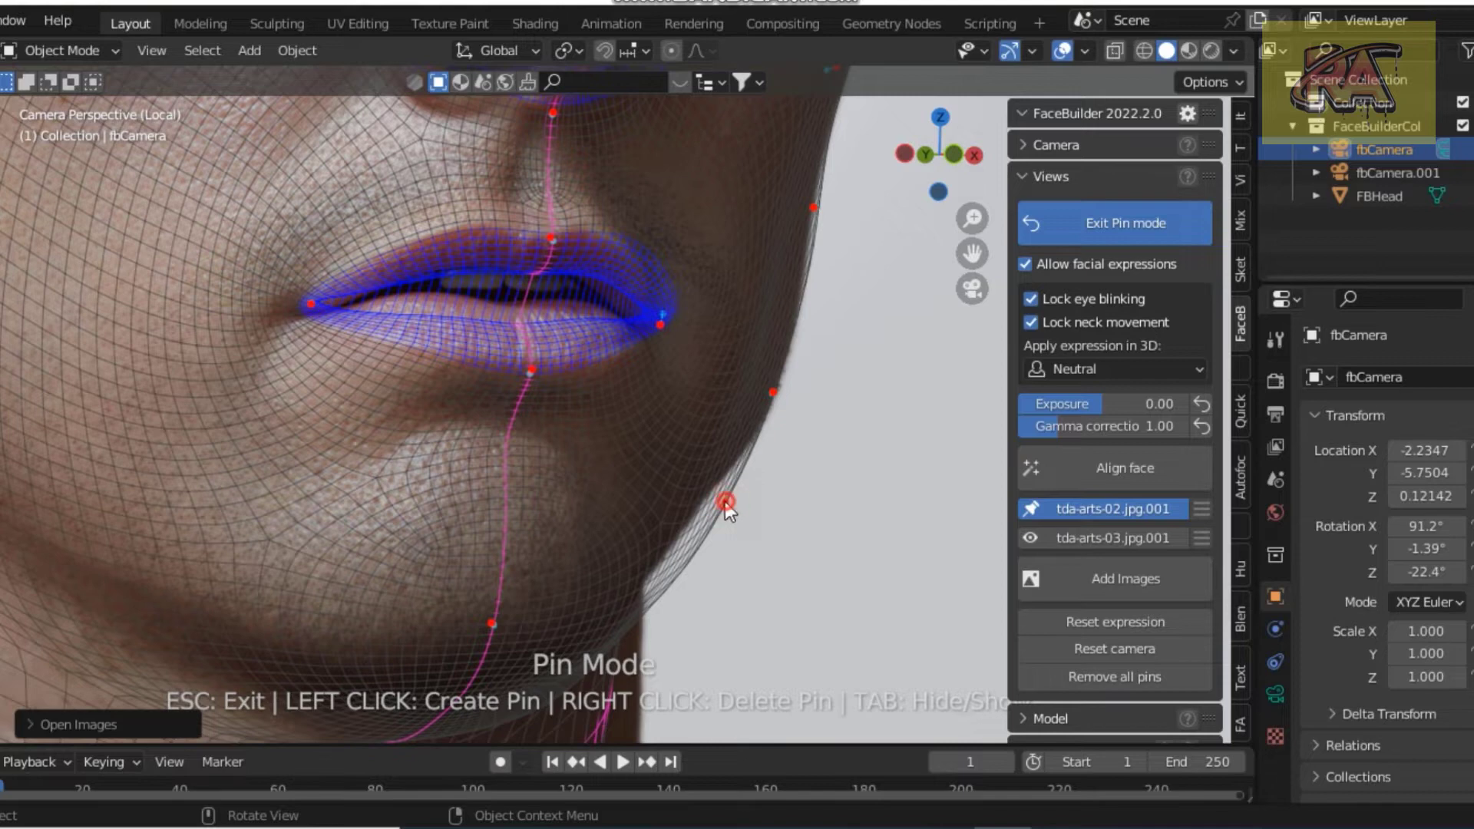
drag(725, 503, 714, 476)
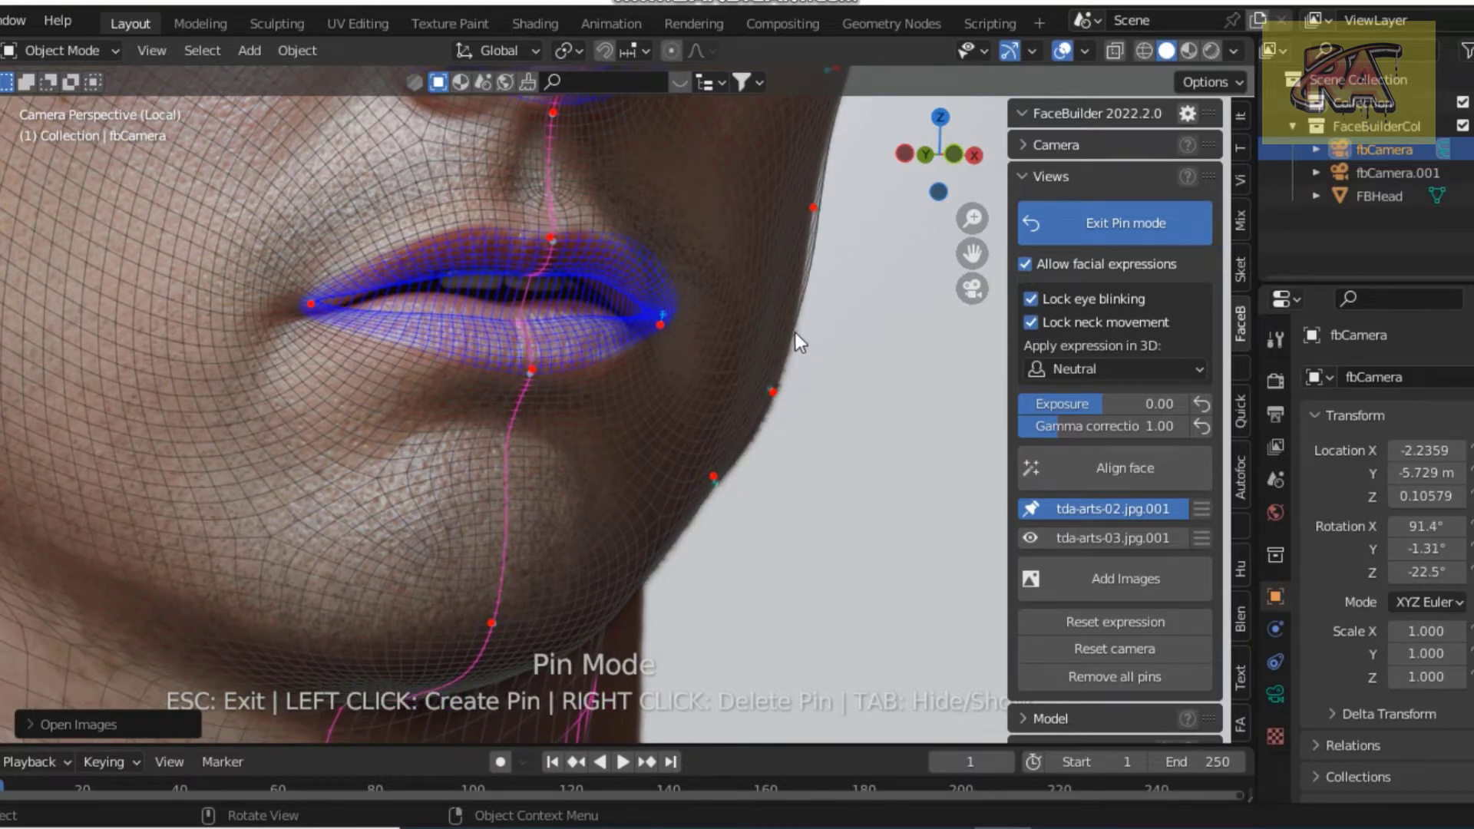
scroll(667, 422, down, 2)
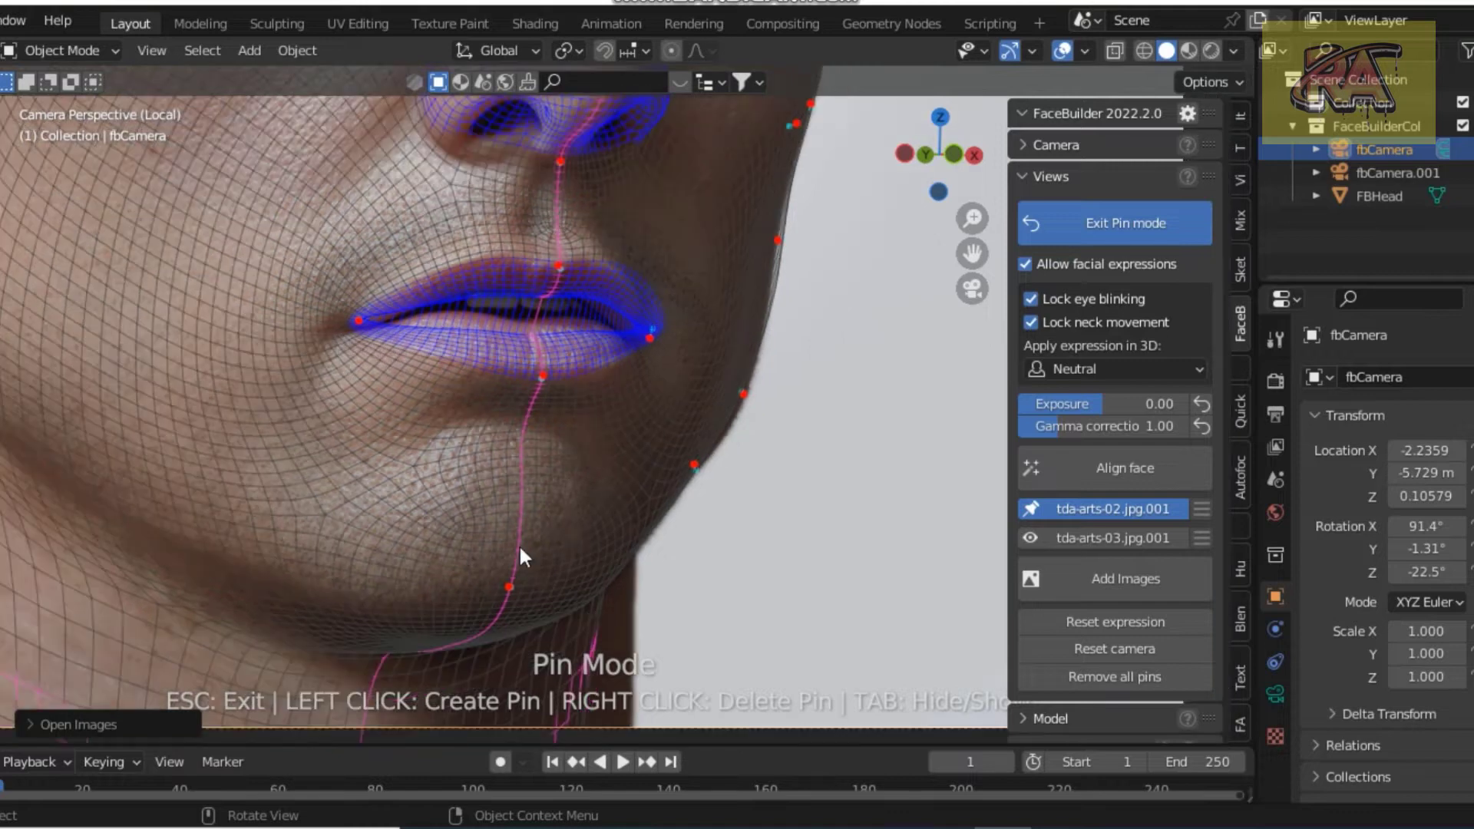
scroll(519, 543, down, 1)
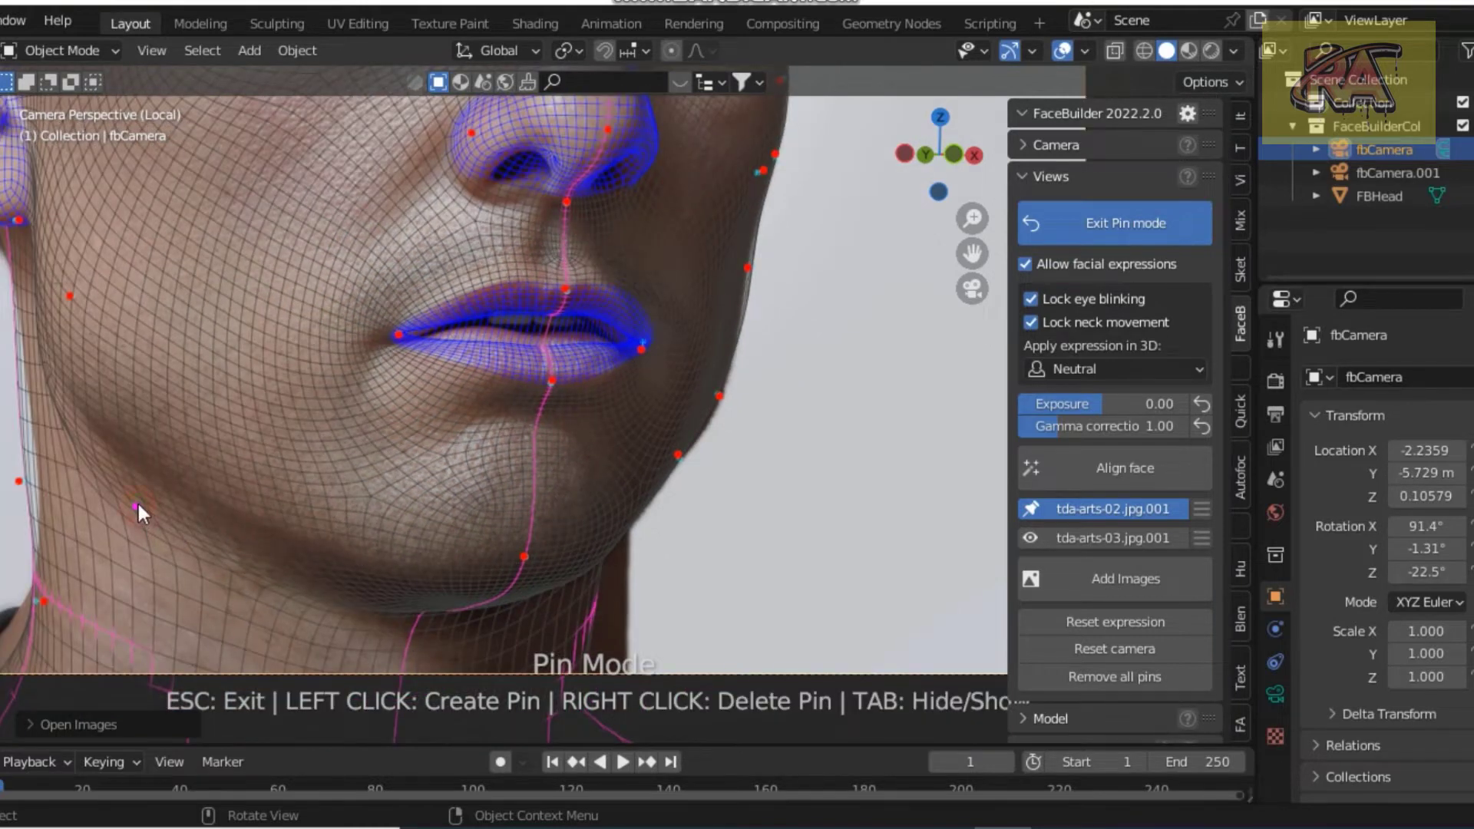
- Pin the far jaw, left neck edge and area below the earlobe to the photo
drag(138, 509, 158, 471)
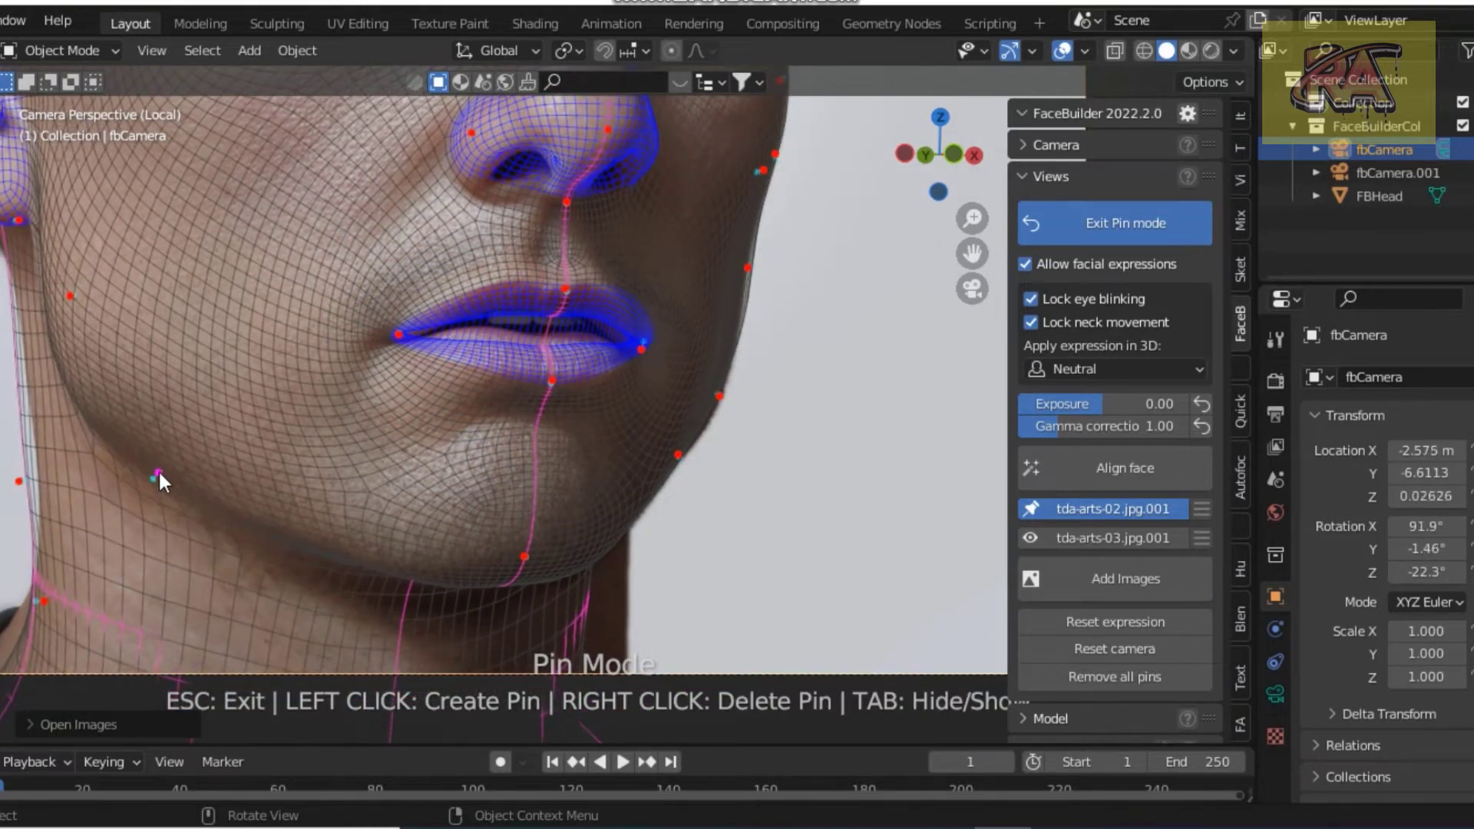
drag(159, 474, 162, 470)
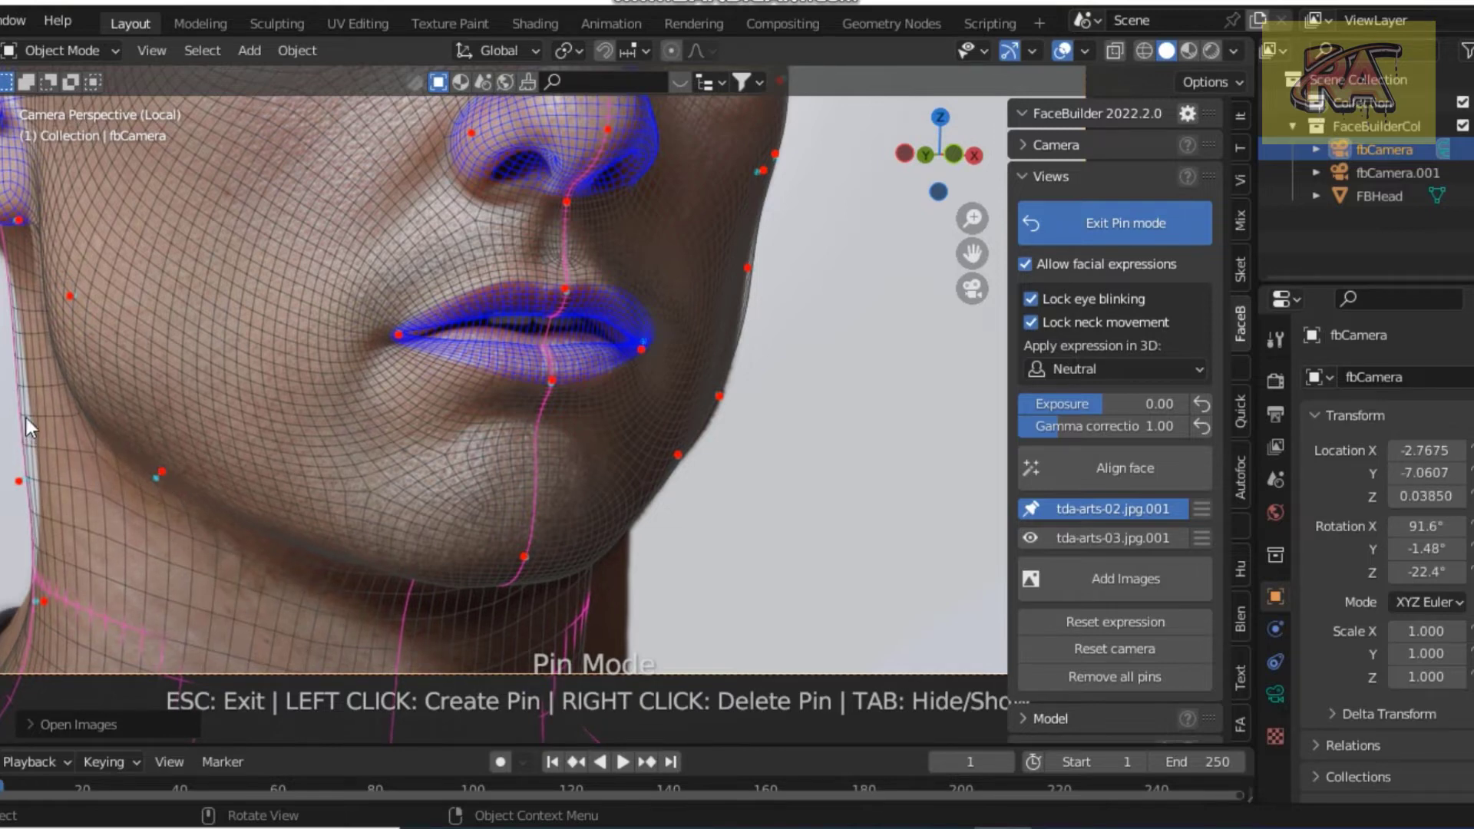
drag(30, 420, 43, 423)
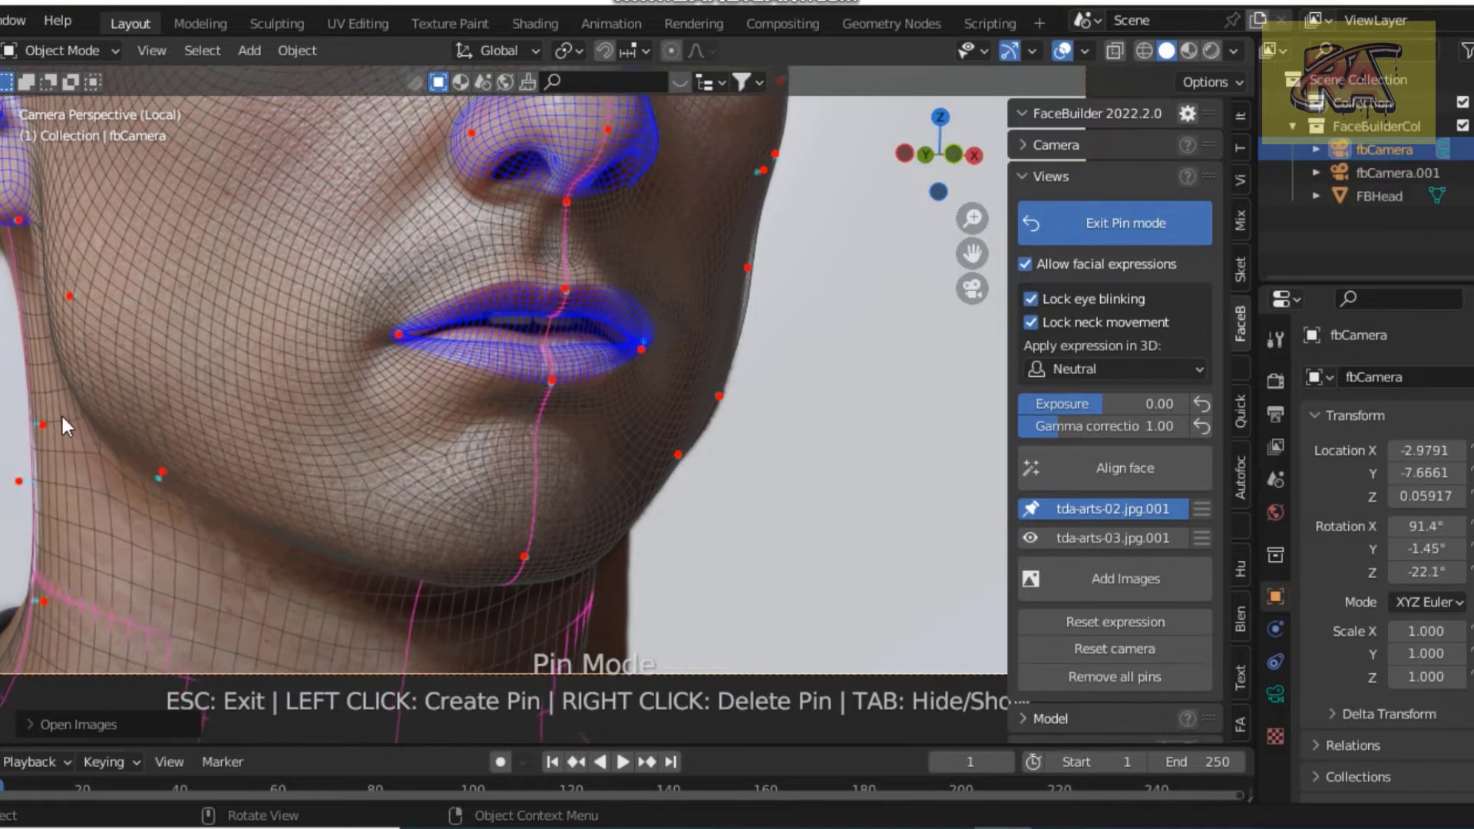
scroll(61, 423, down, 1)
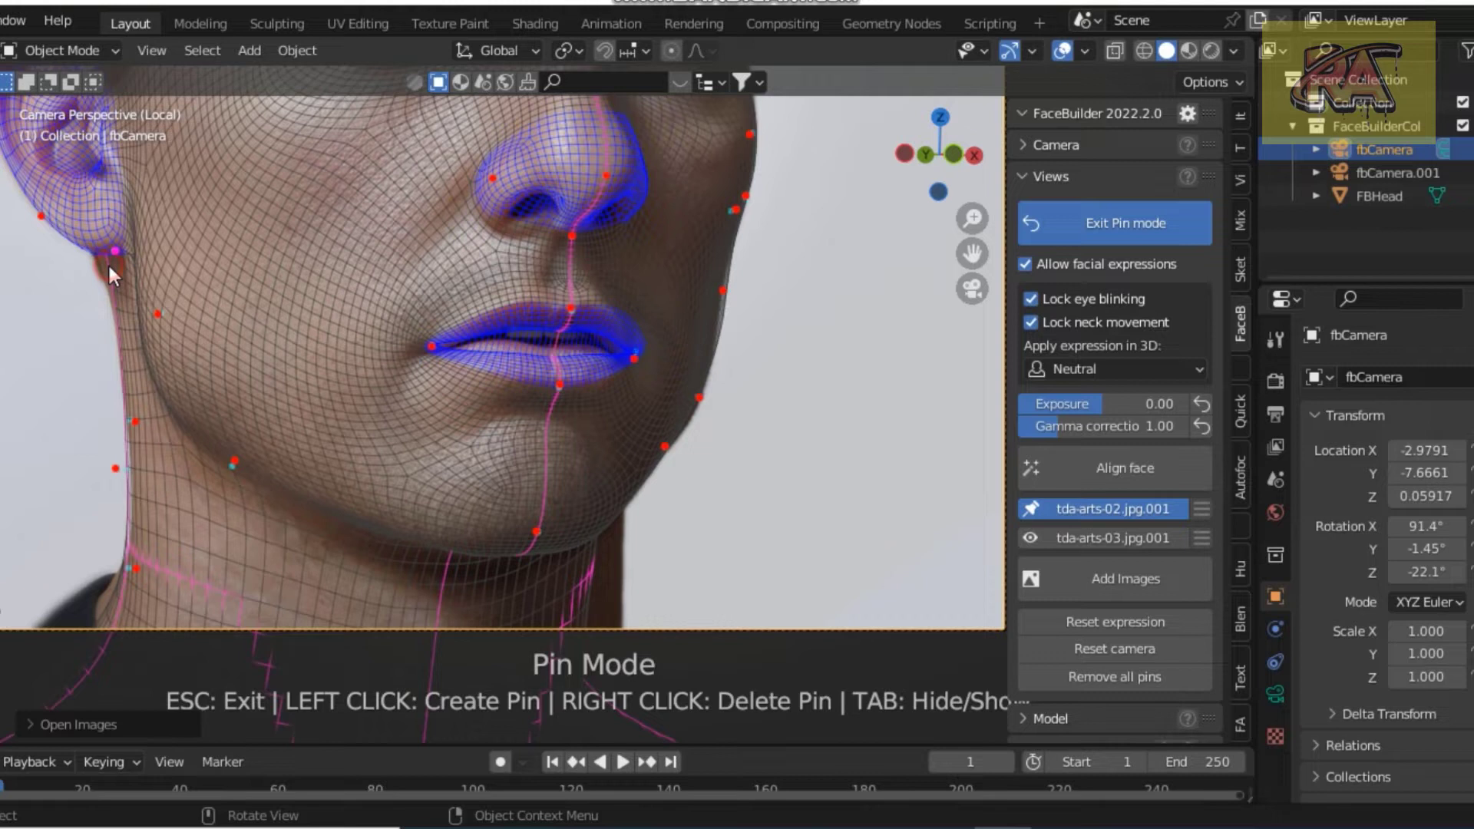
drag(108, 265, 112, 251)
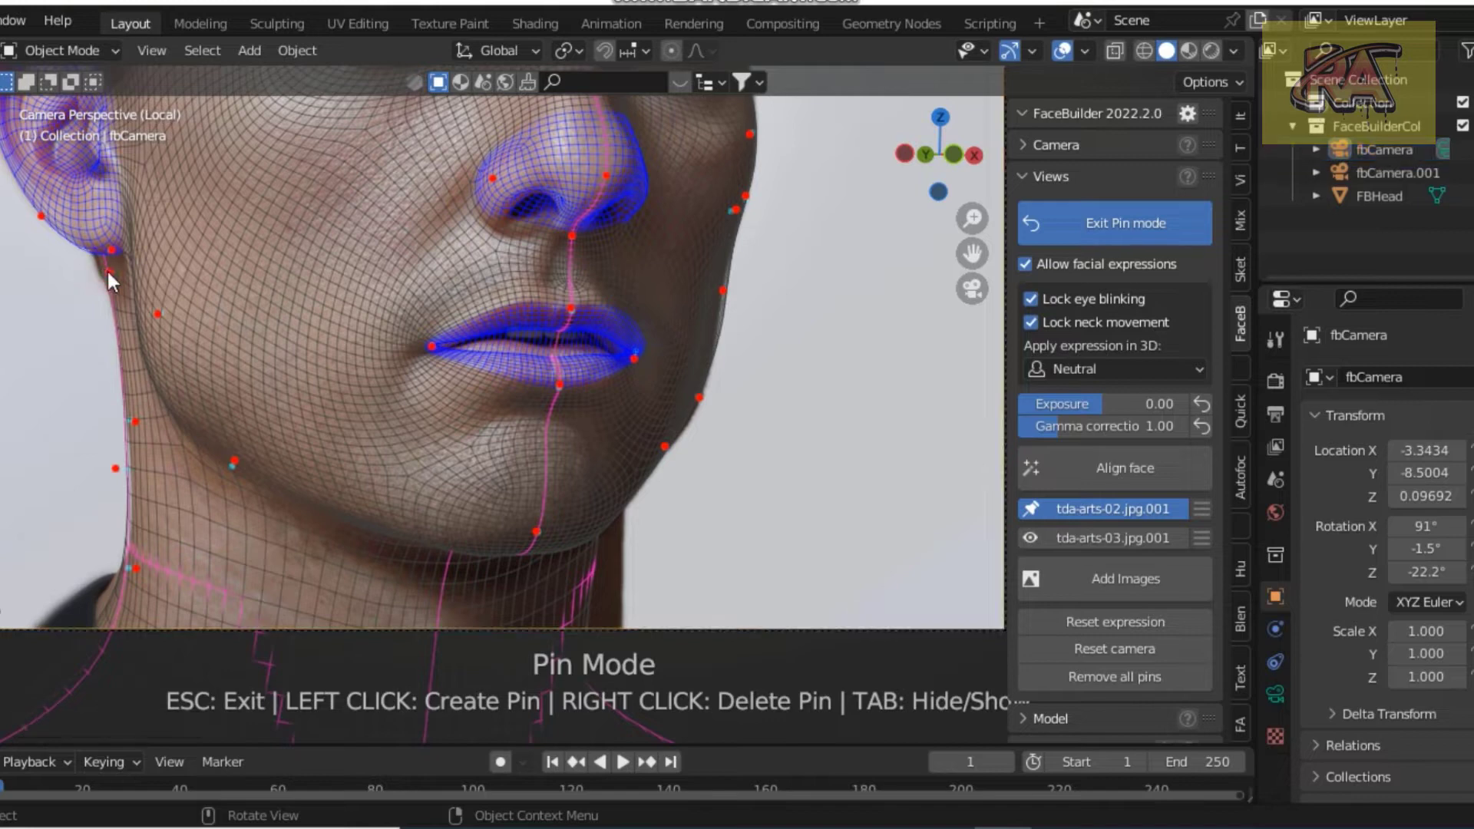
drag(108, 272, 103, 269)
scroll(168, 342, down, 1)
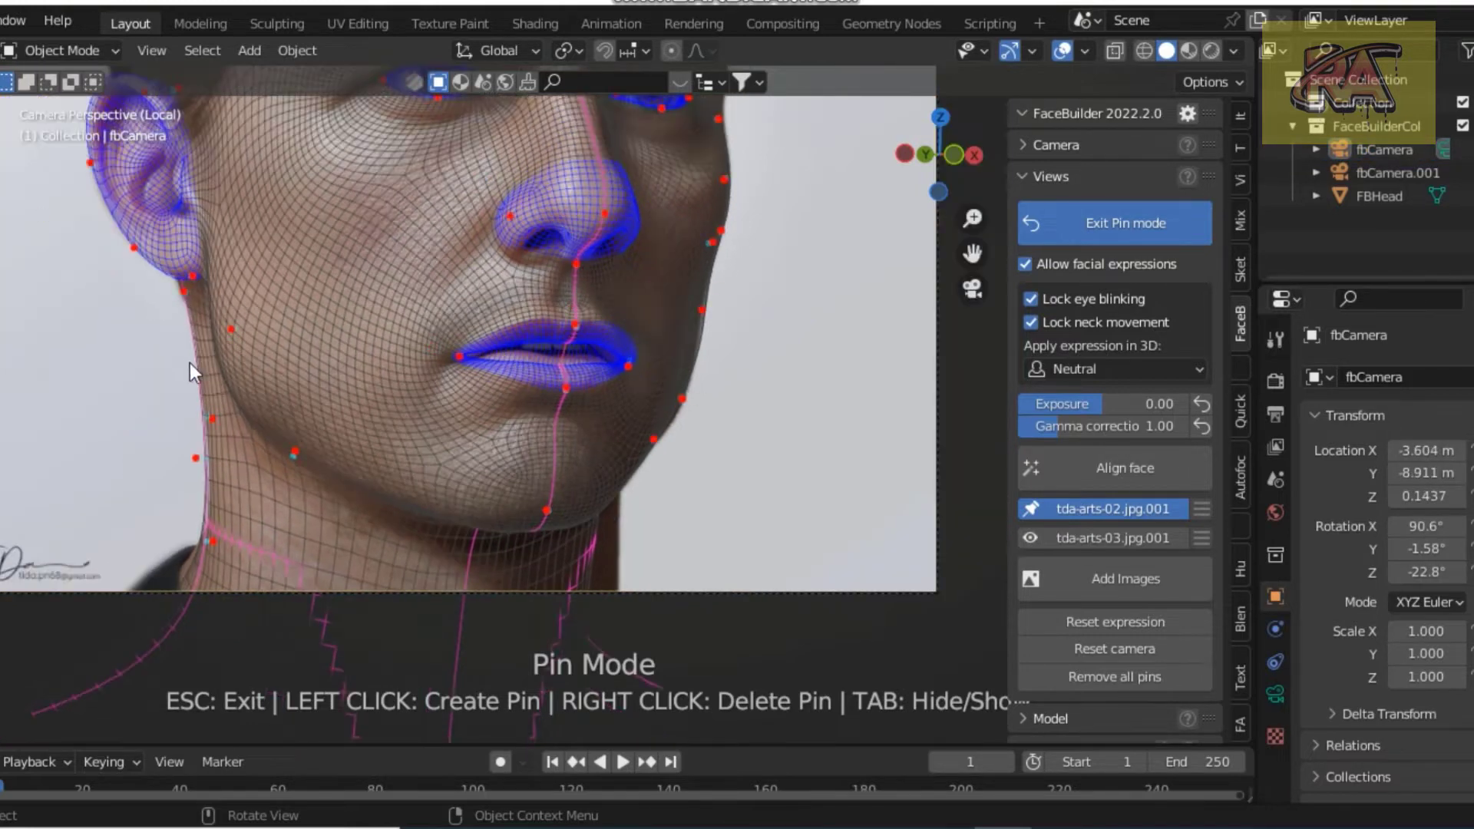
scroll(648, 510, down, 1)
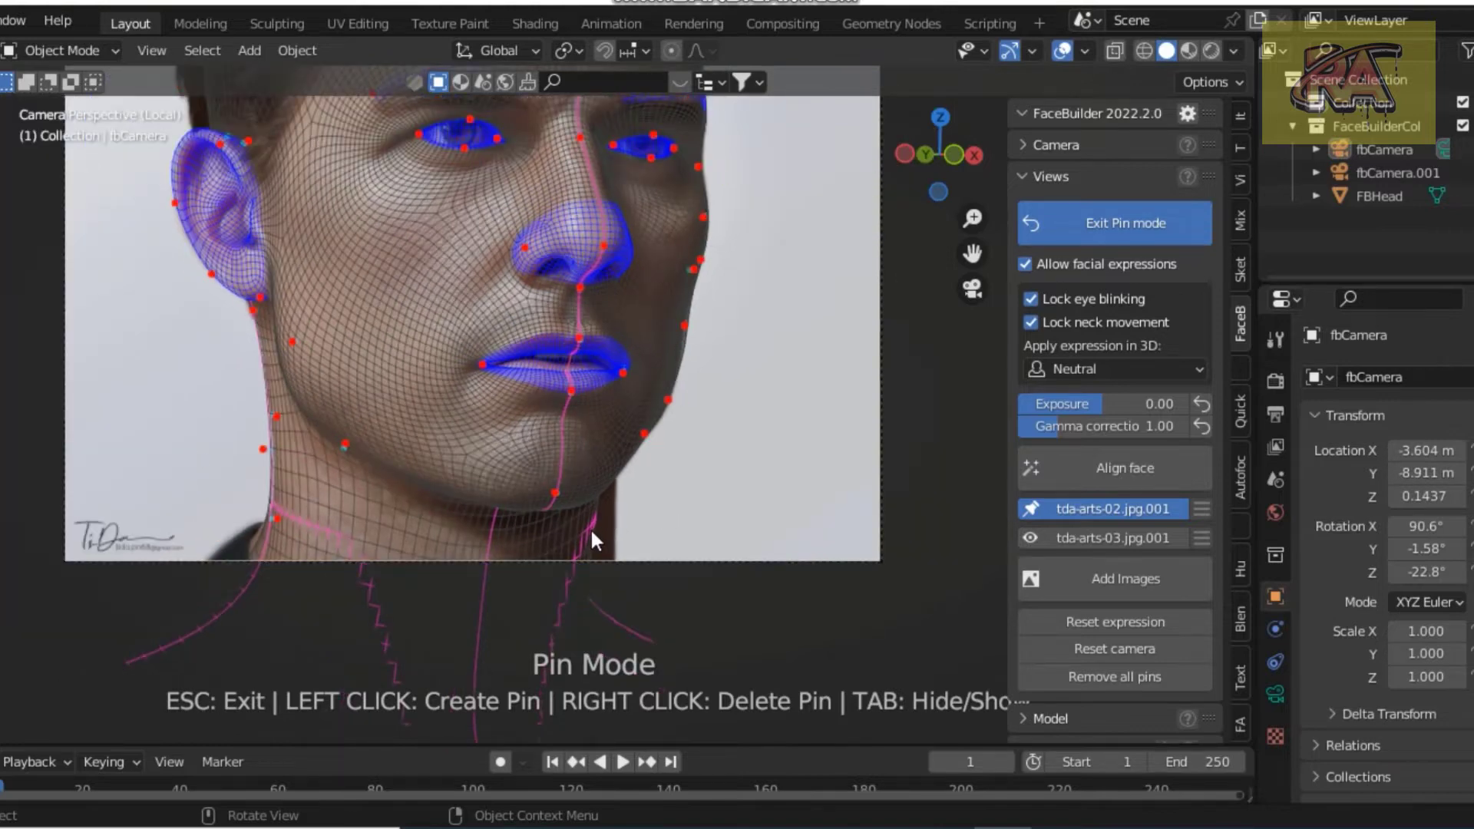
- Add a chin-neck pin and pin the left nostril to the photo
drag(590, 530, 610, 551)
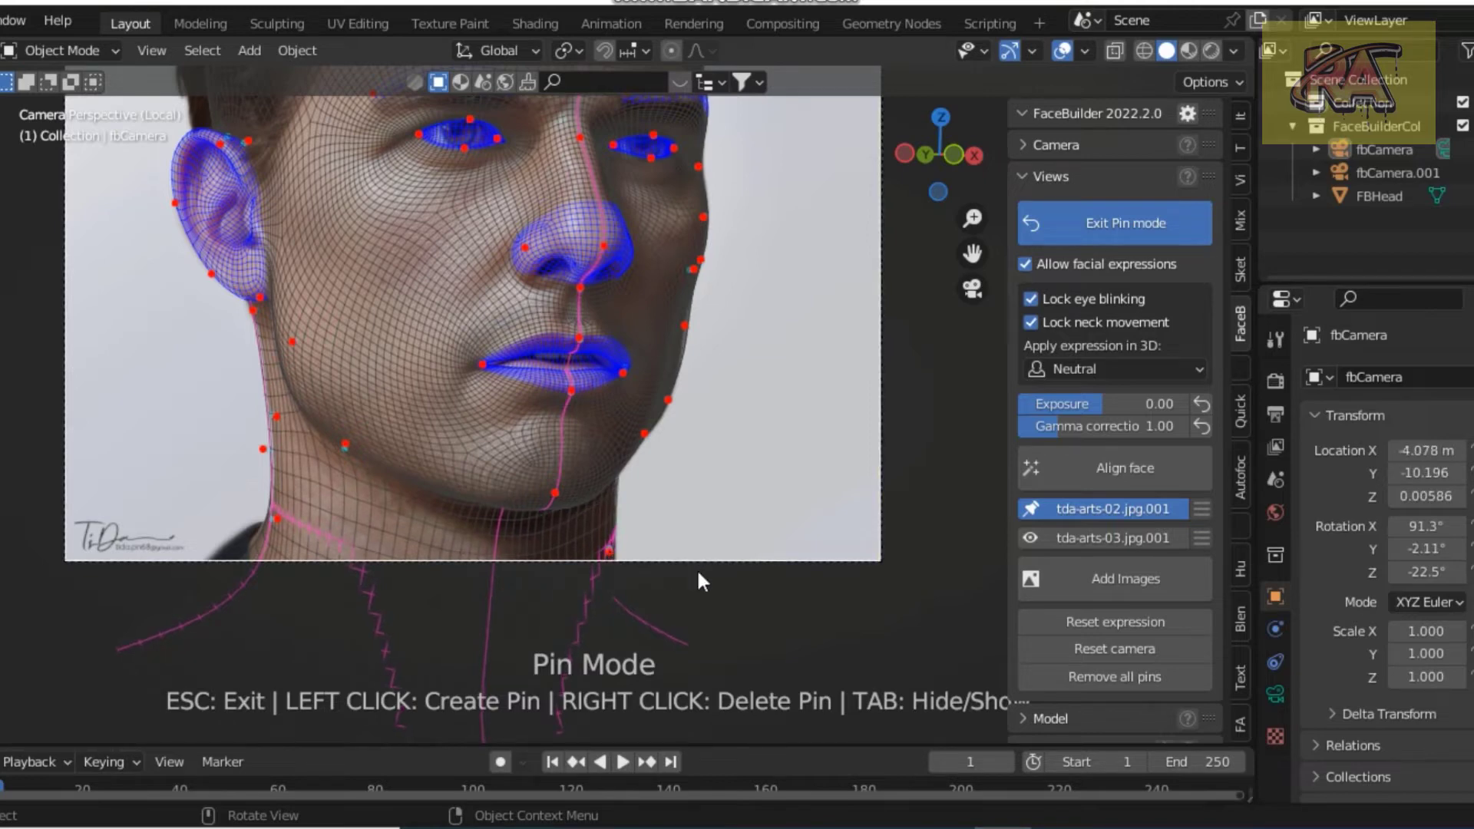
scroll(636, 252, up, 2)
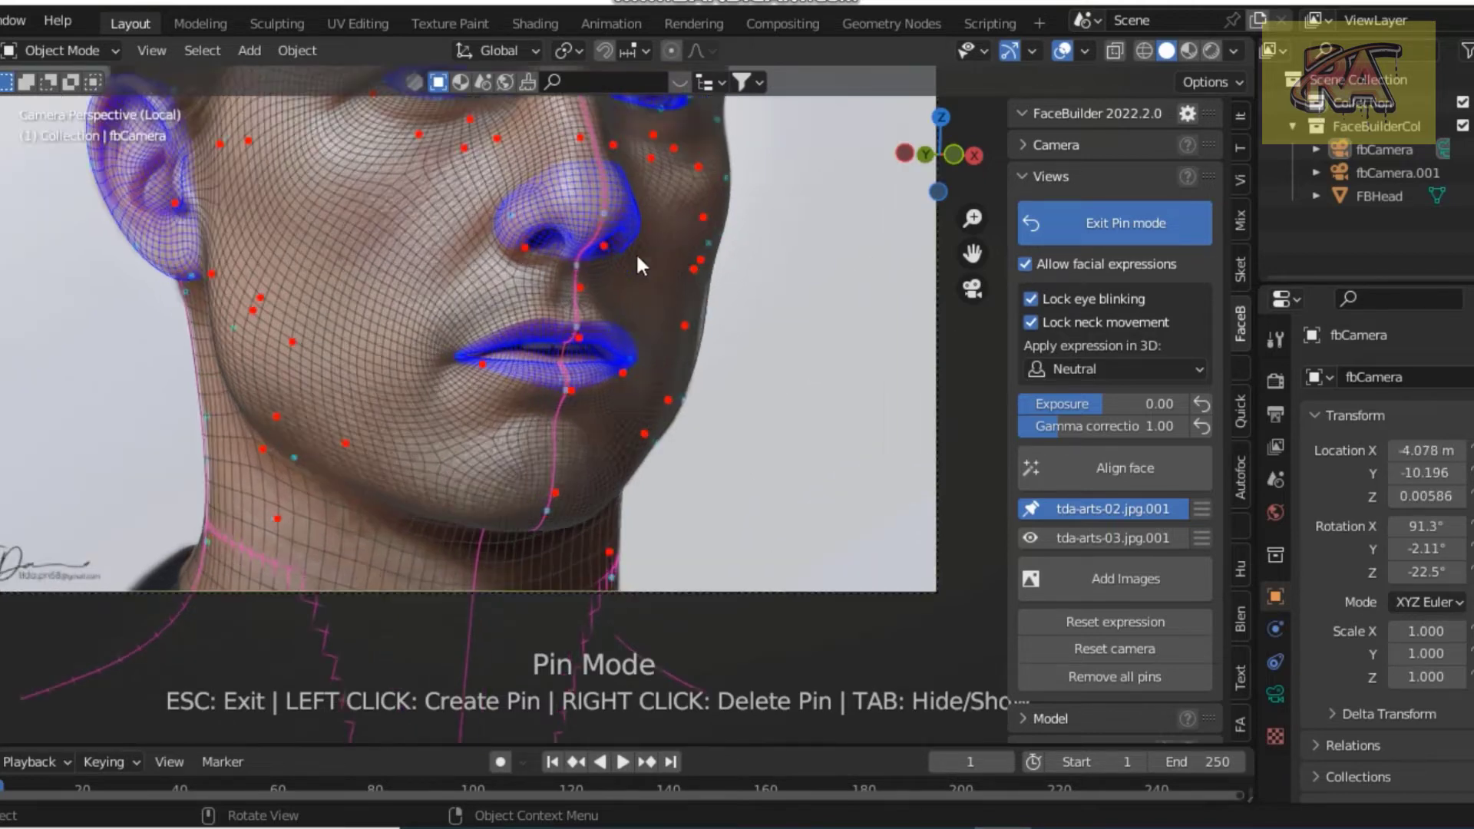
scroll(573, 241, up, 3)
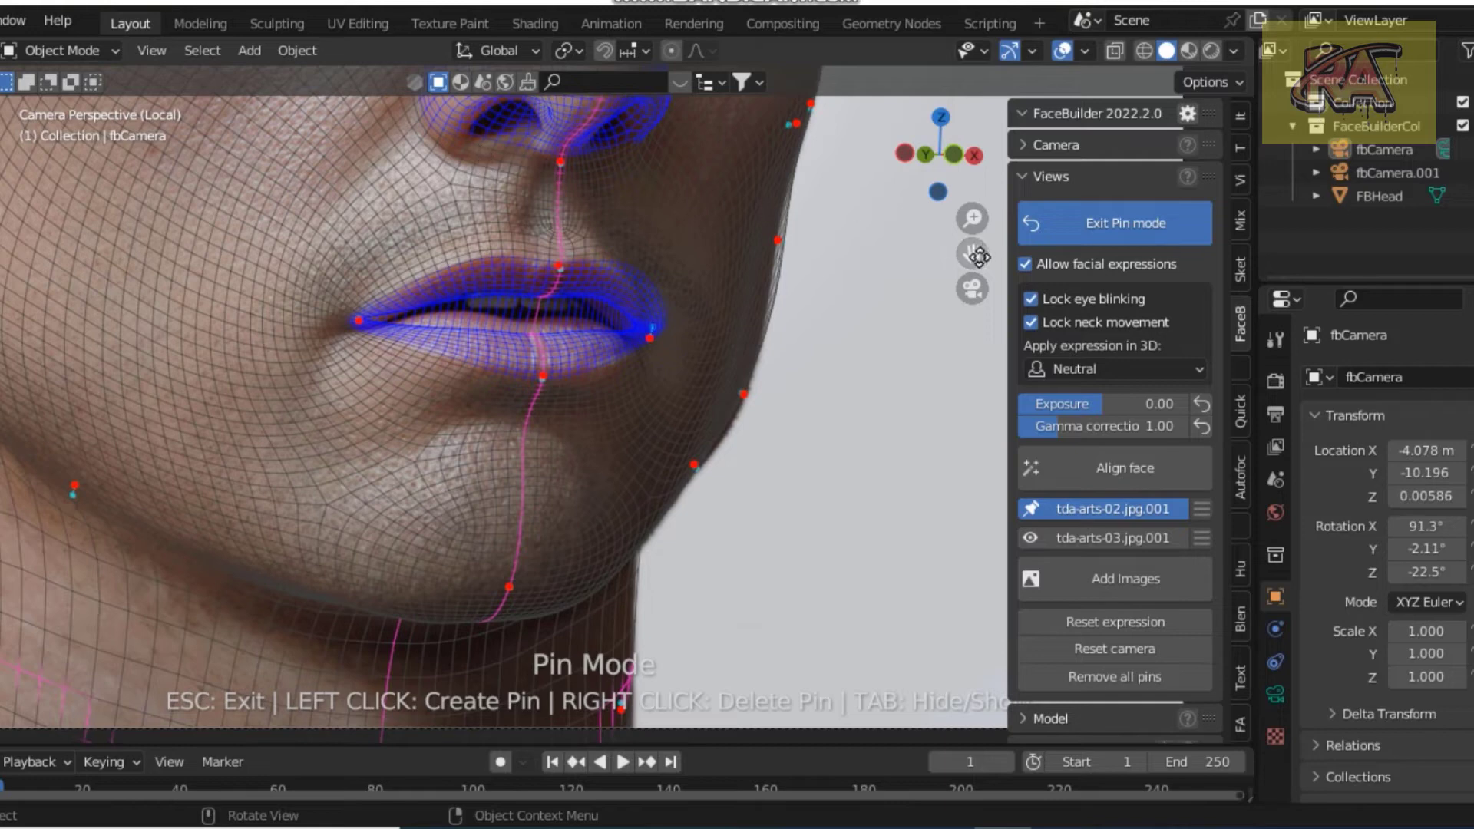
drag(972, 253, 981, 438)
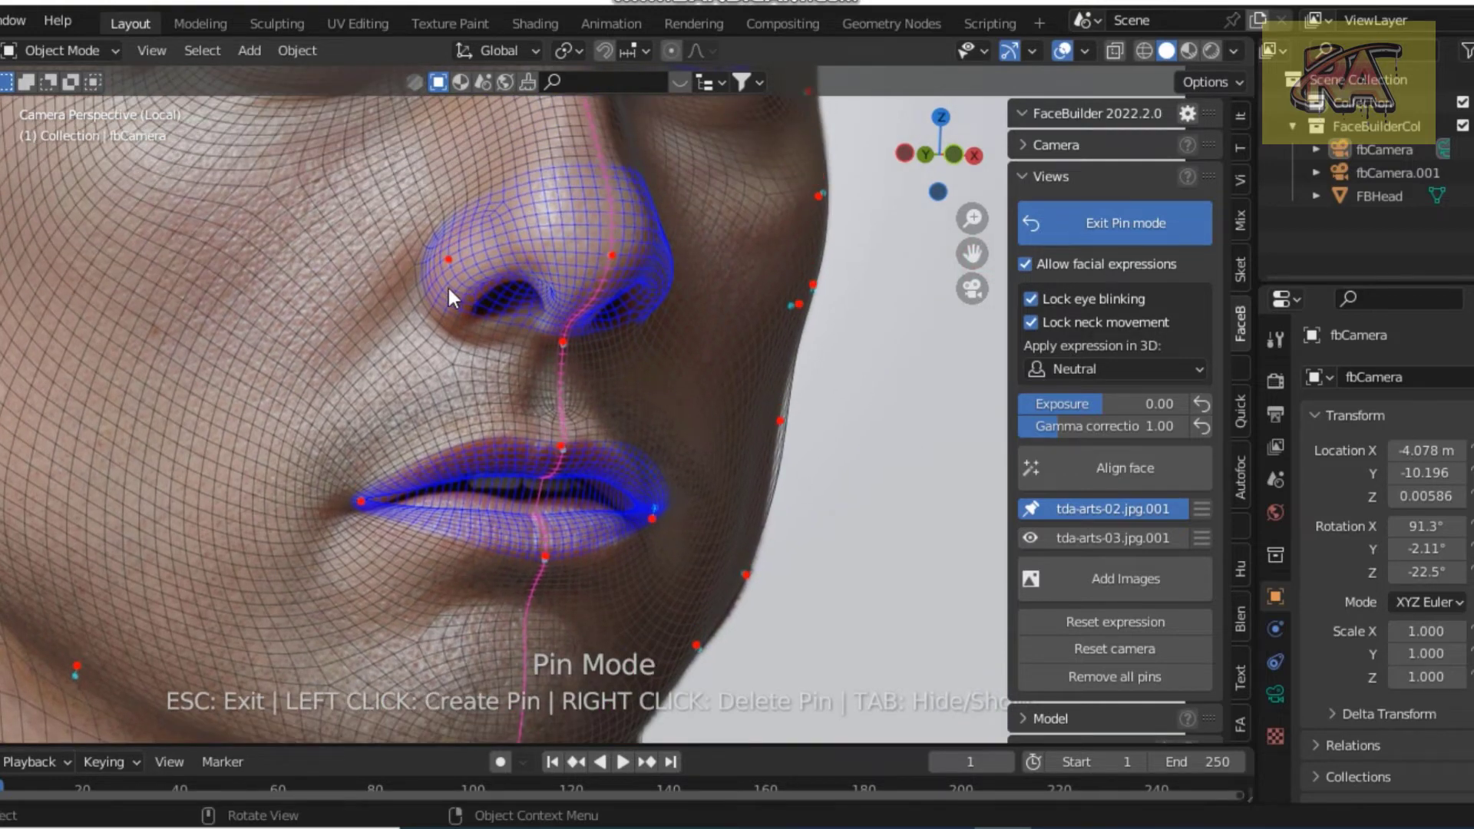
drag(449, 301, 445, 335)
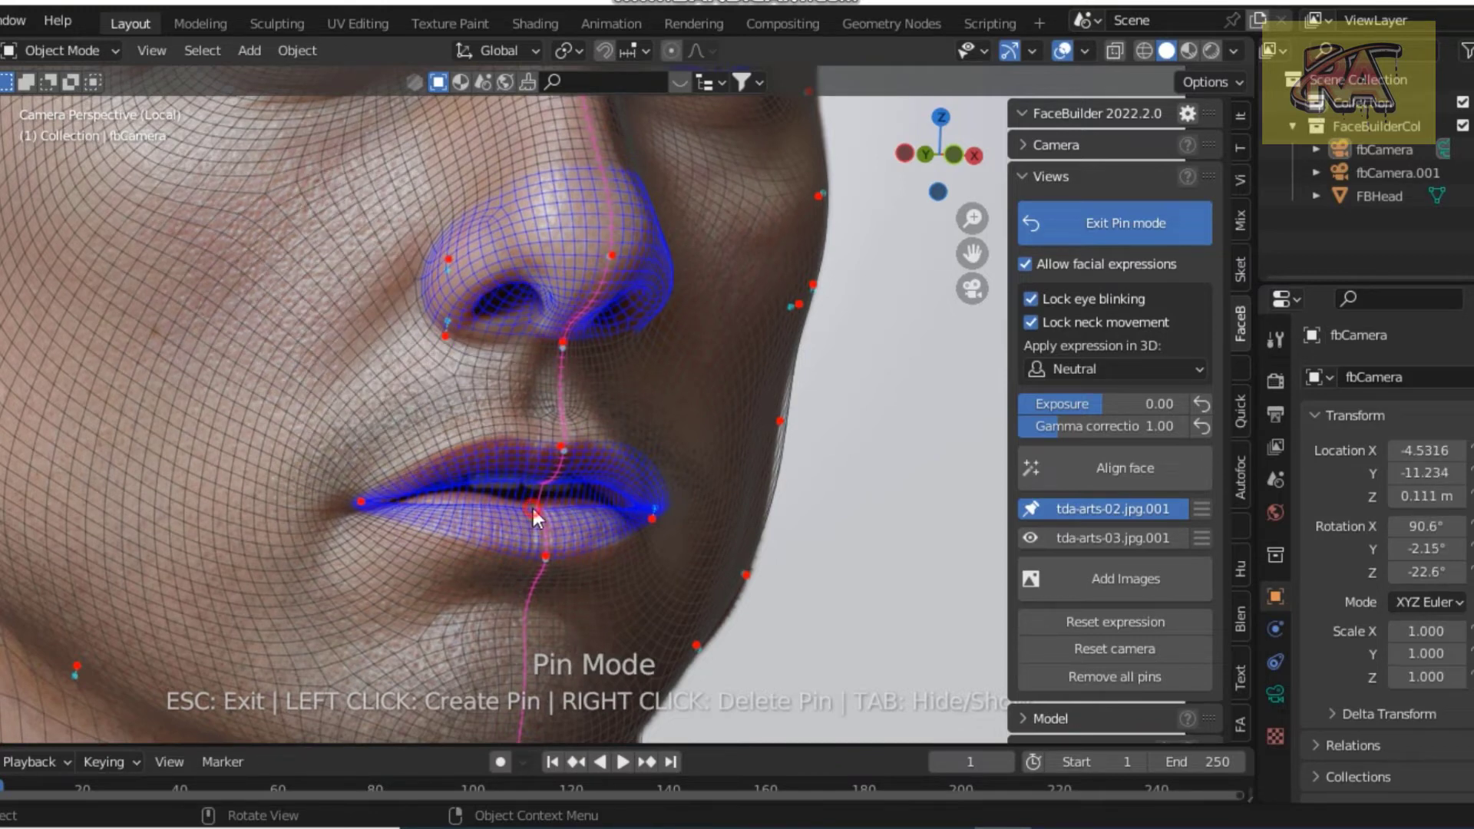
- Fit the lip-corner and upper-lip pins onto the photo's mouth outline
drag(533, 508, 532, 500)
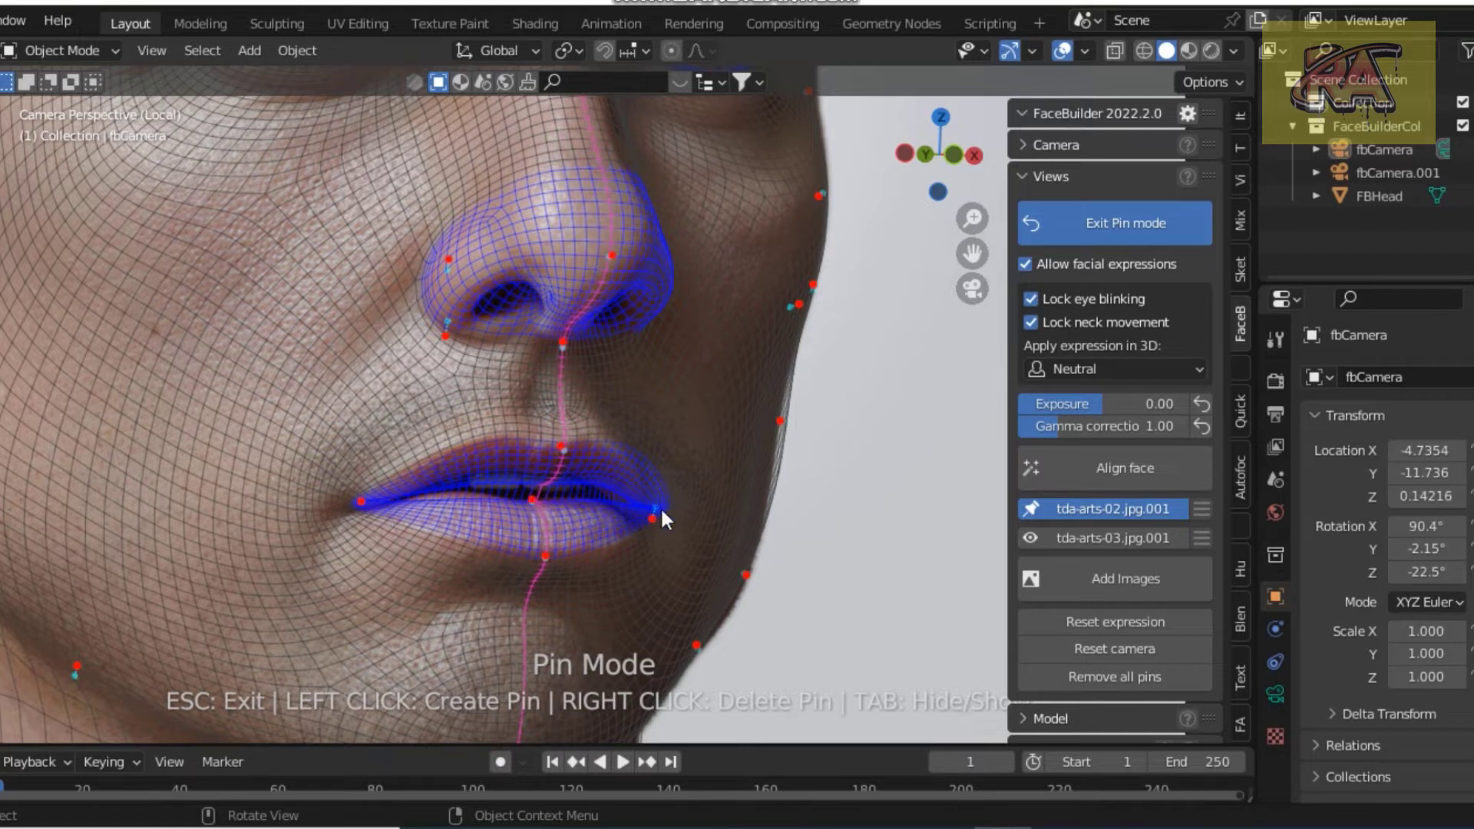
mouse_move(652, 516)
mouse_down()
mouse_move(640, 544)
mouse_move(577, 503)
mouse_up()
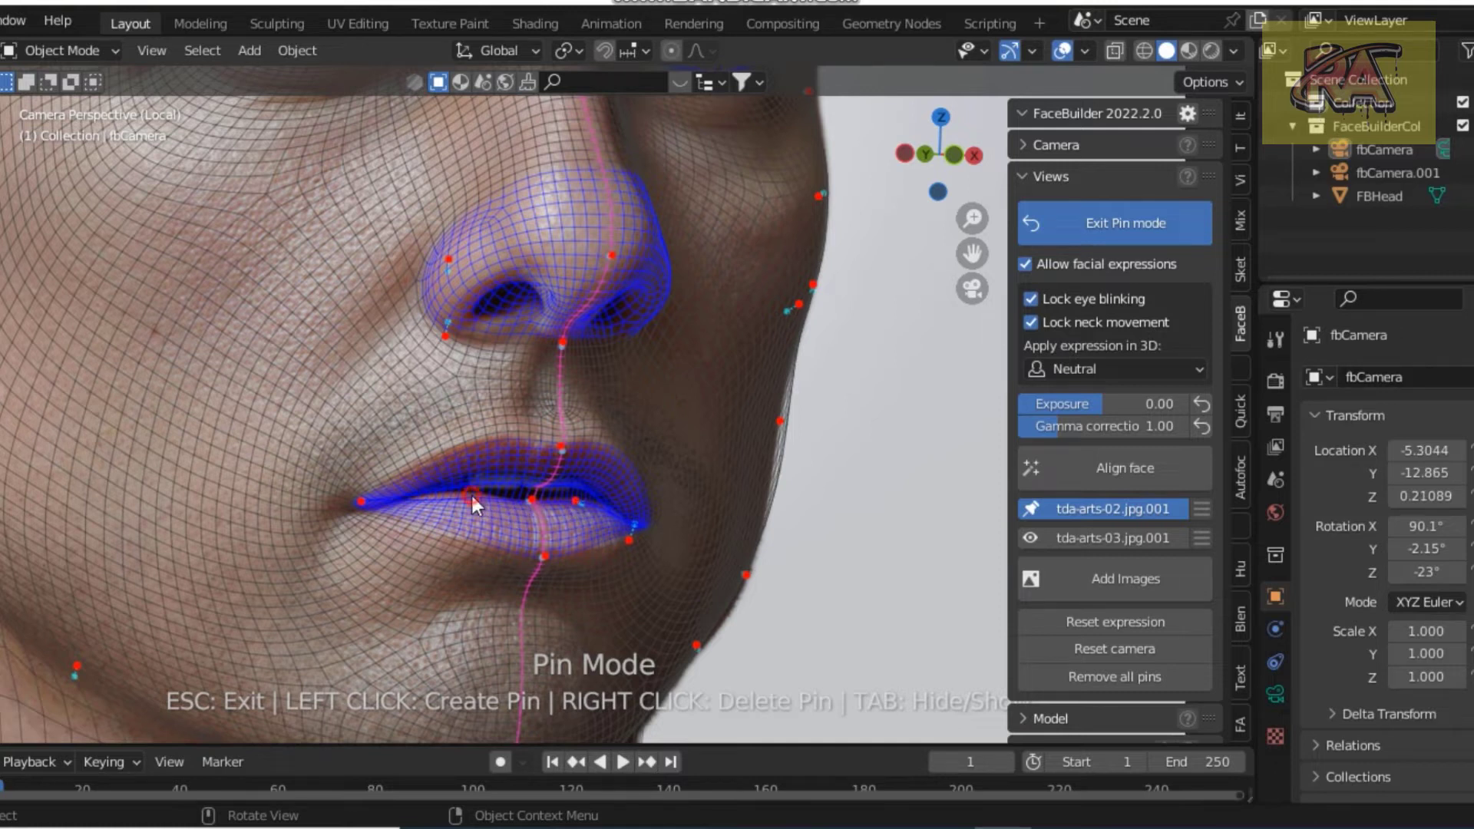
drag(471, 495, 473, 498)
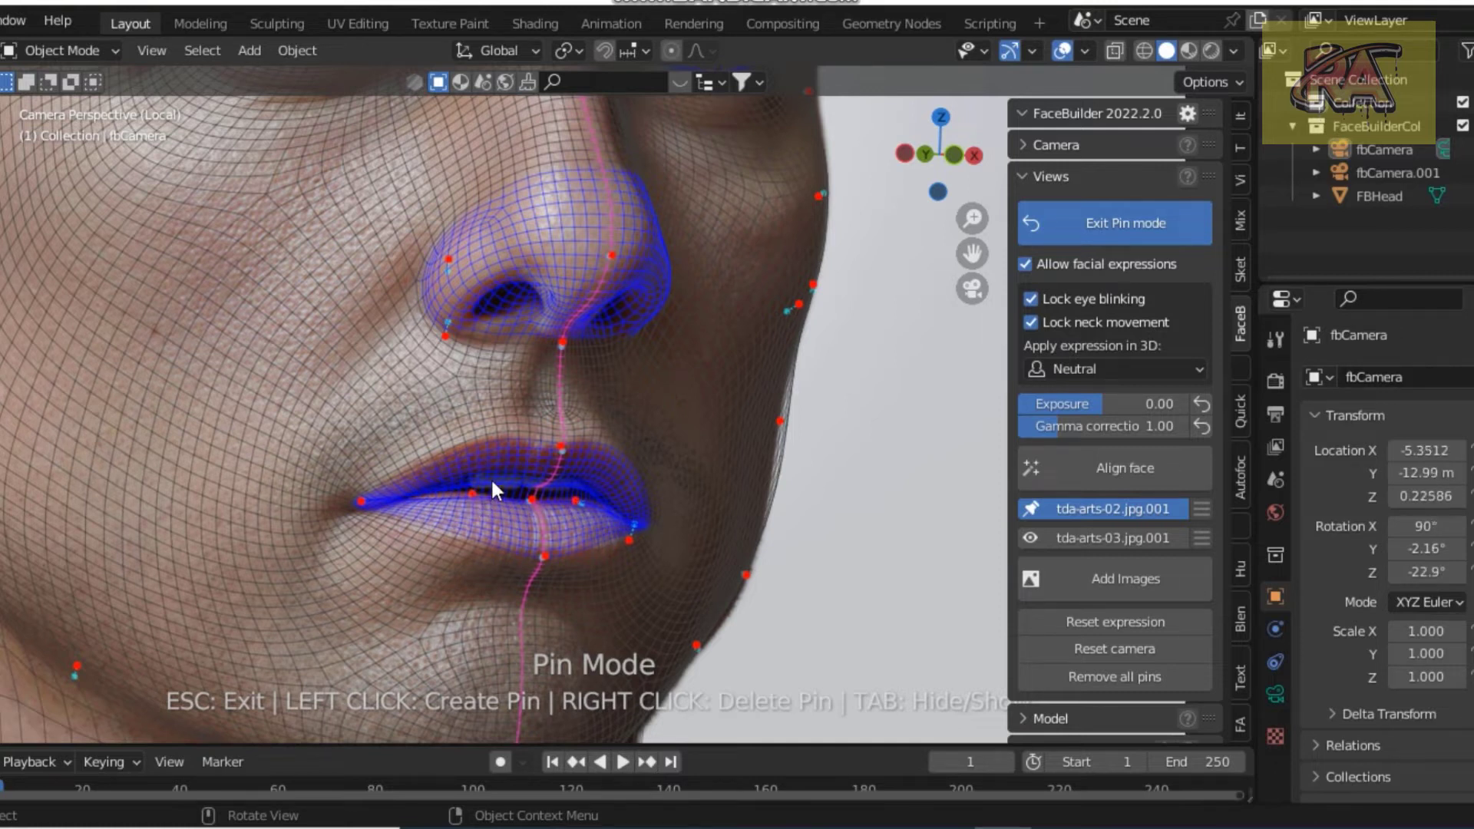
drag(487, 472, 486, 462)
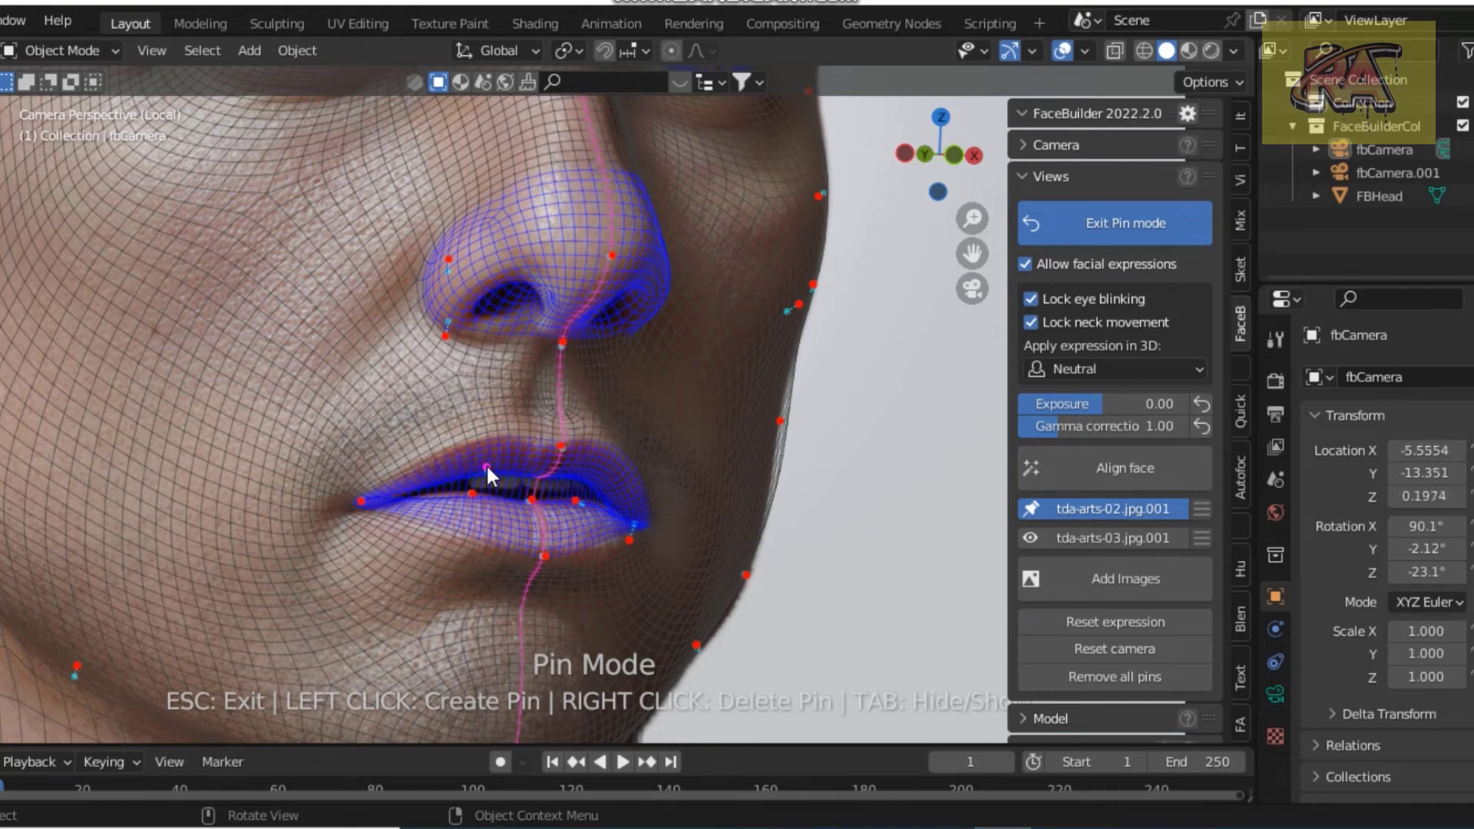
drag(359, 496, 356, 509)
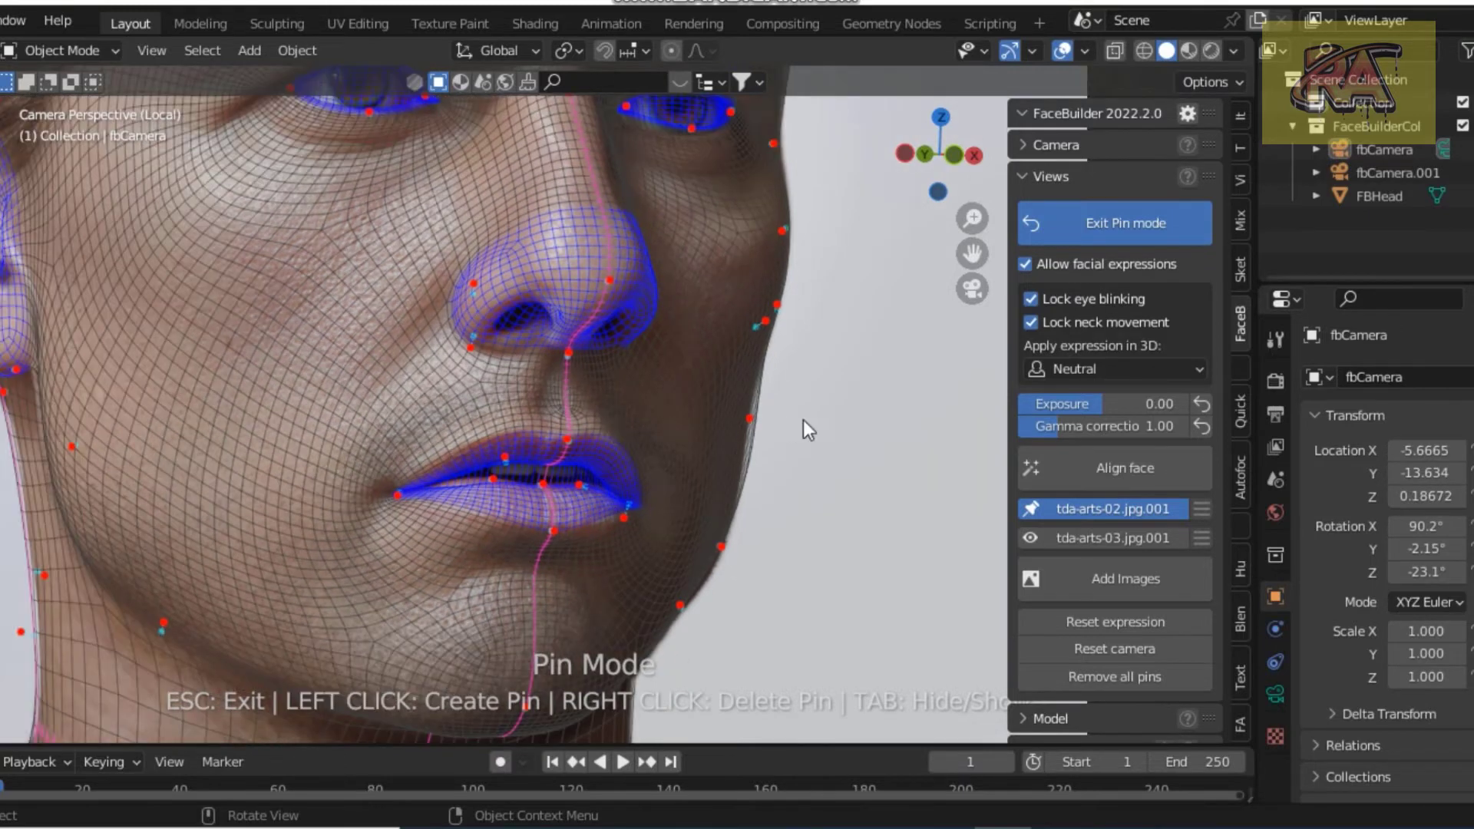
drag(984, 269, 896, 550)
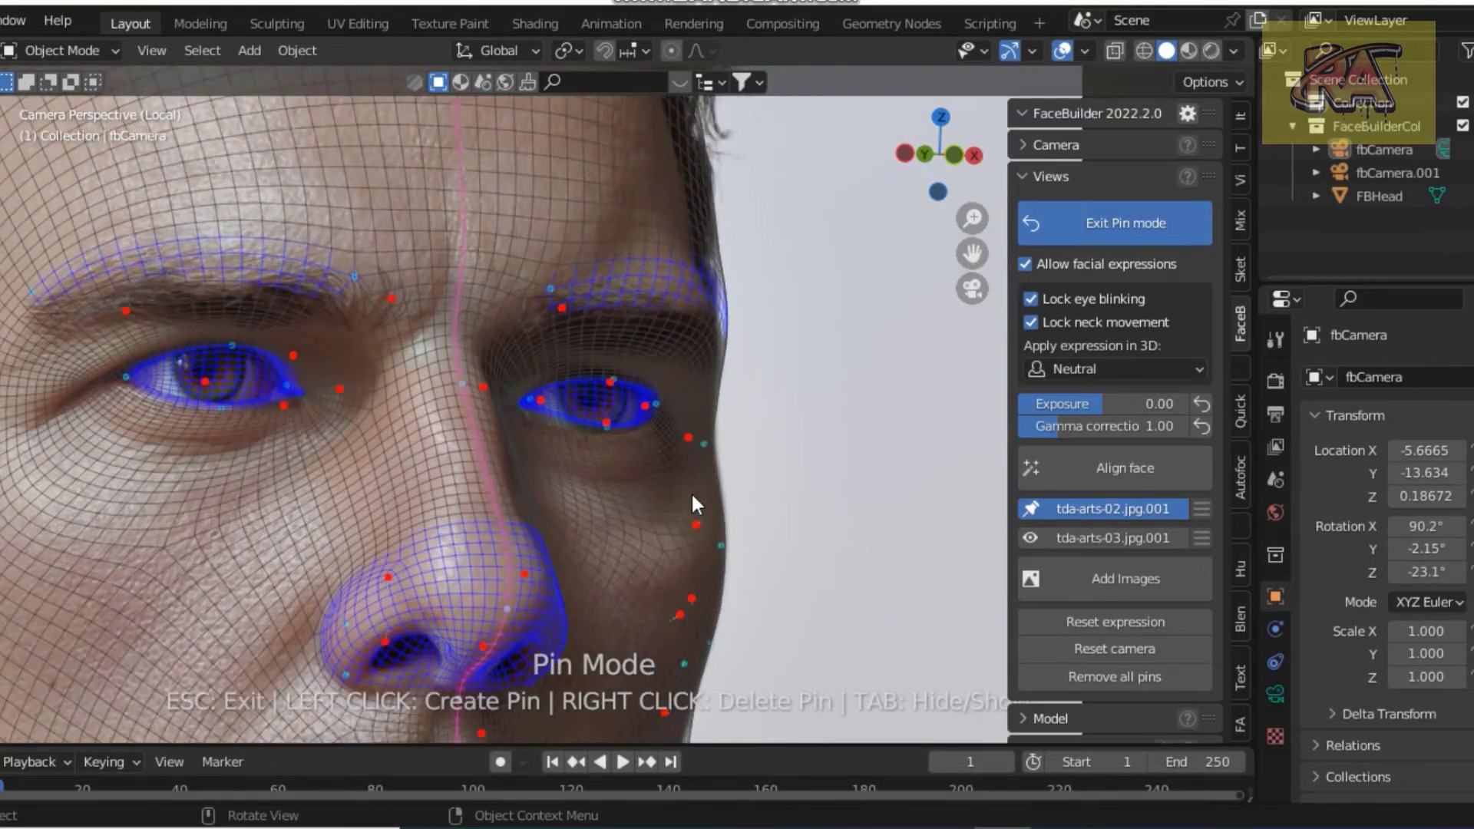
- Move the inner eye-corner pin and replace the misplaced upper-eyelid pin with a new one
scroll(691, 491, up, 5)
scroll(692, 503, up, 2)
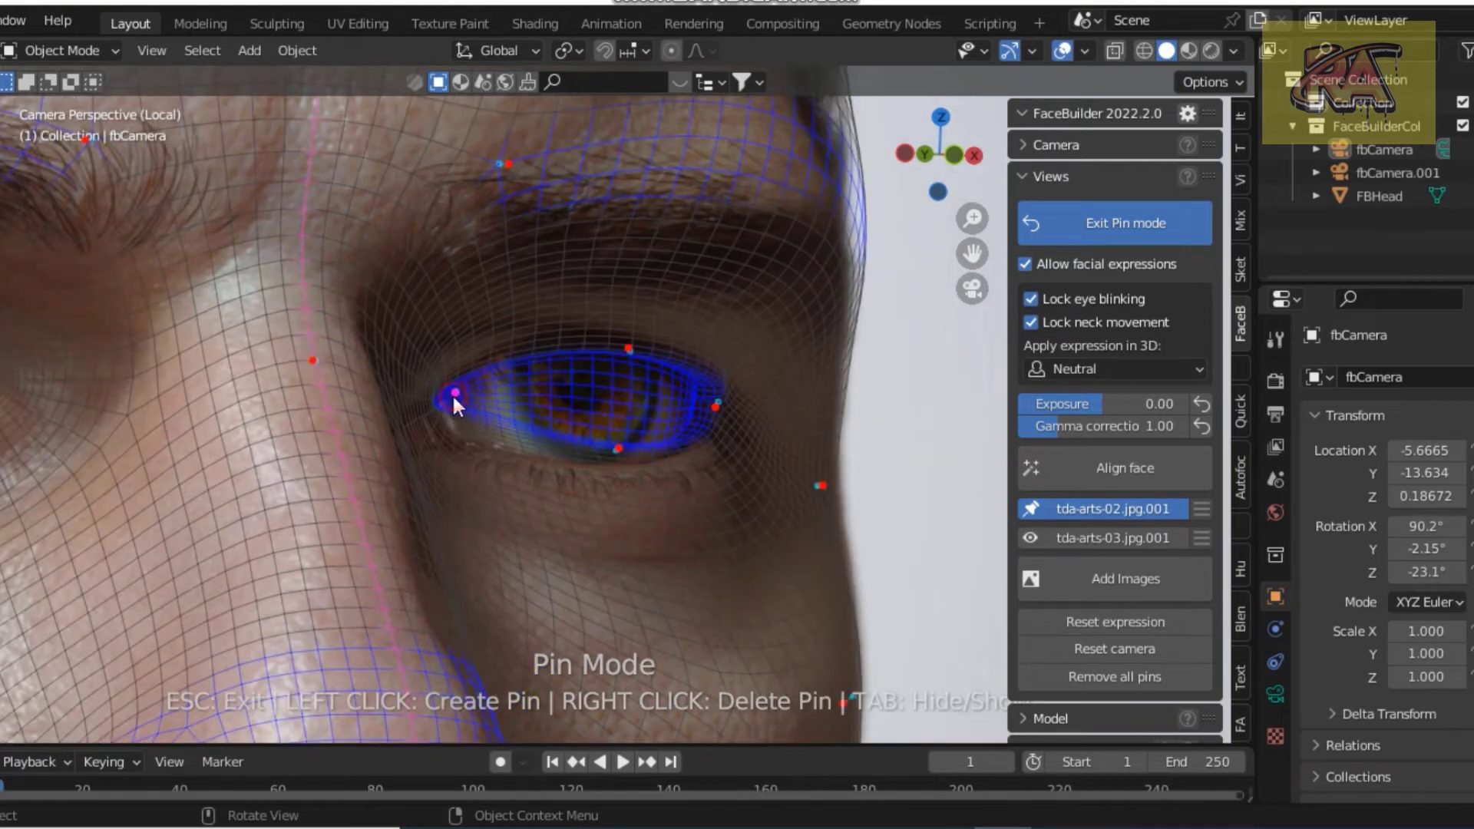
drag(454, 398, 422, 451)
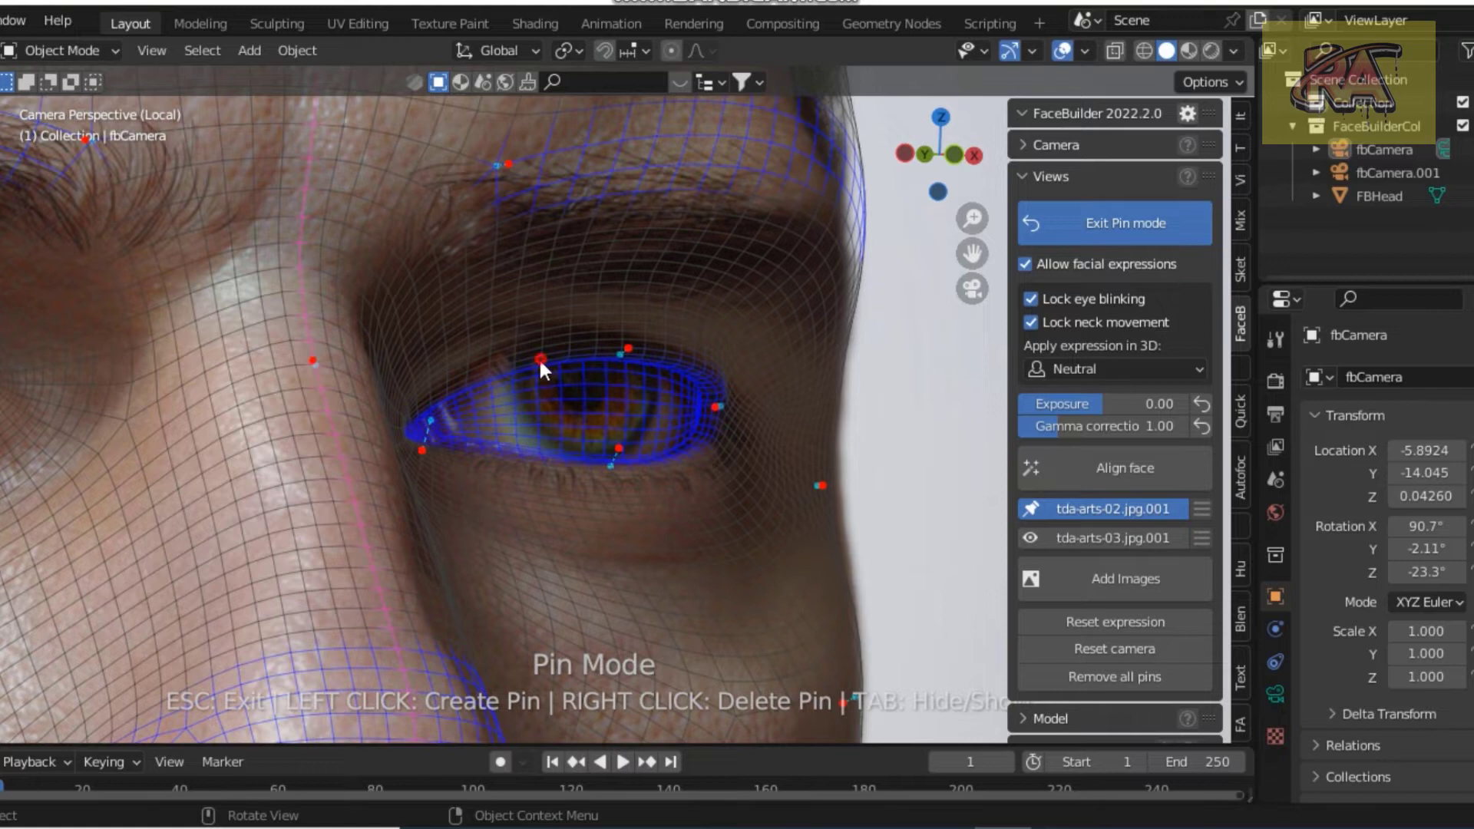
right_click(540, 359)
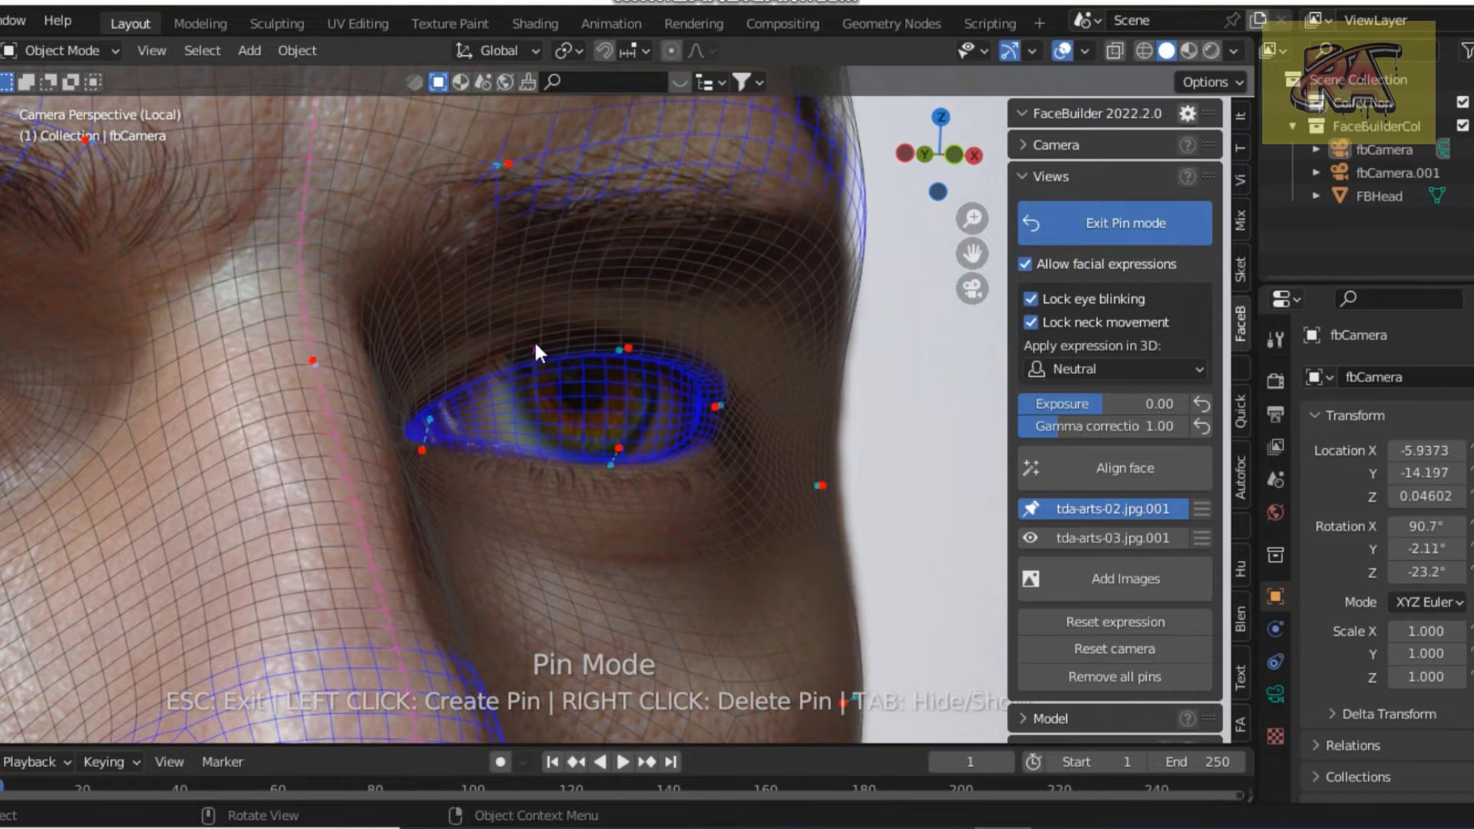
drag(535, 347, 528, 317)
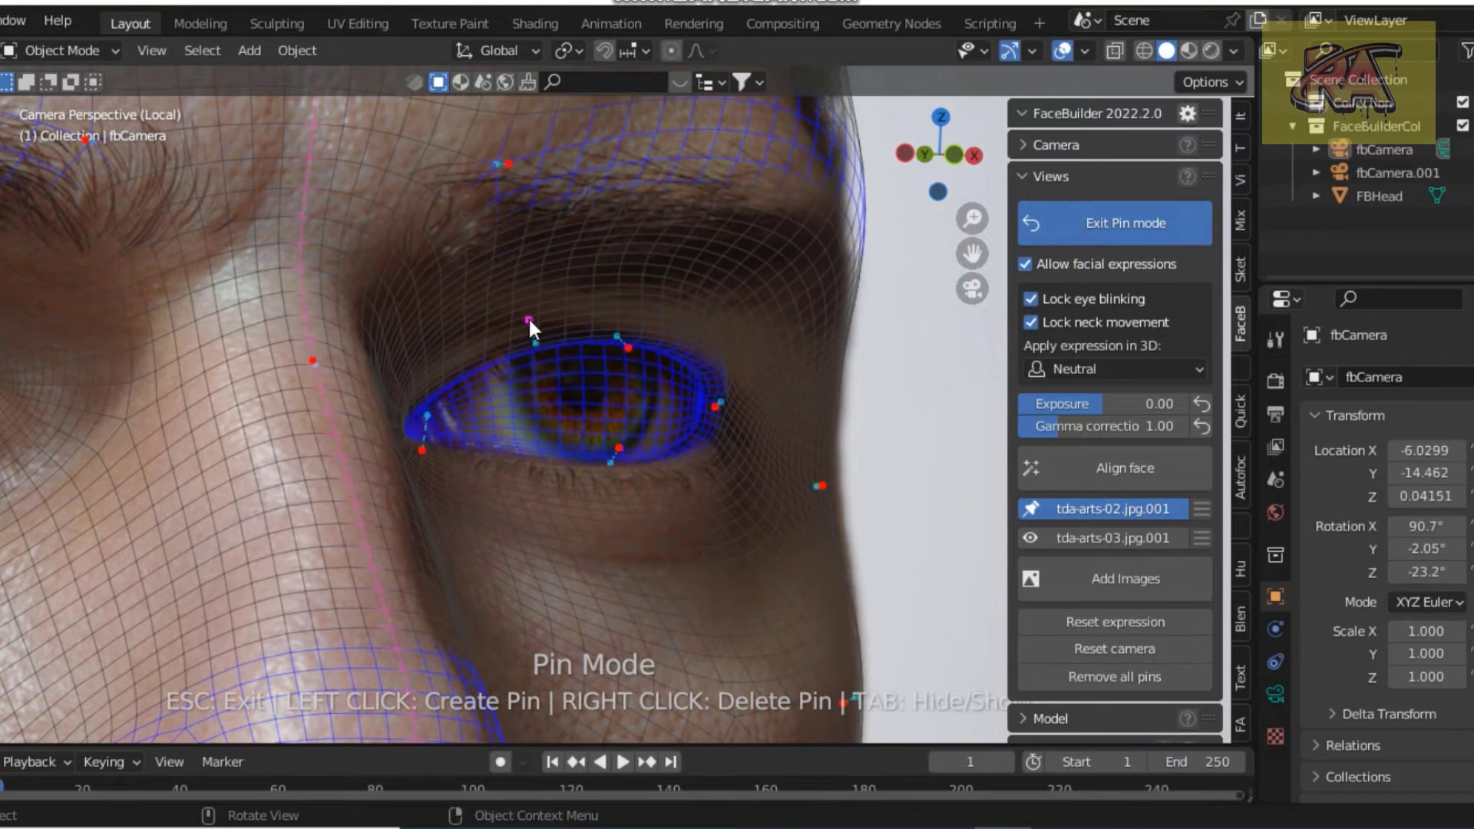
- Shift the nose-side pin left and pull the other eye's corner pin into place
scroll(431, 554, down, 1)
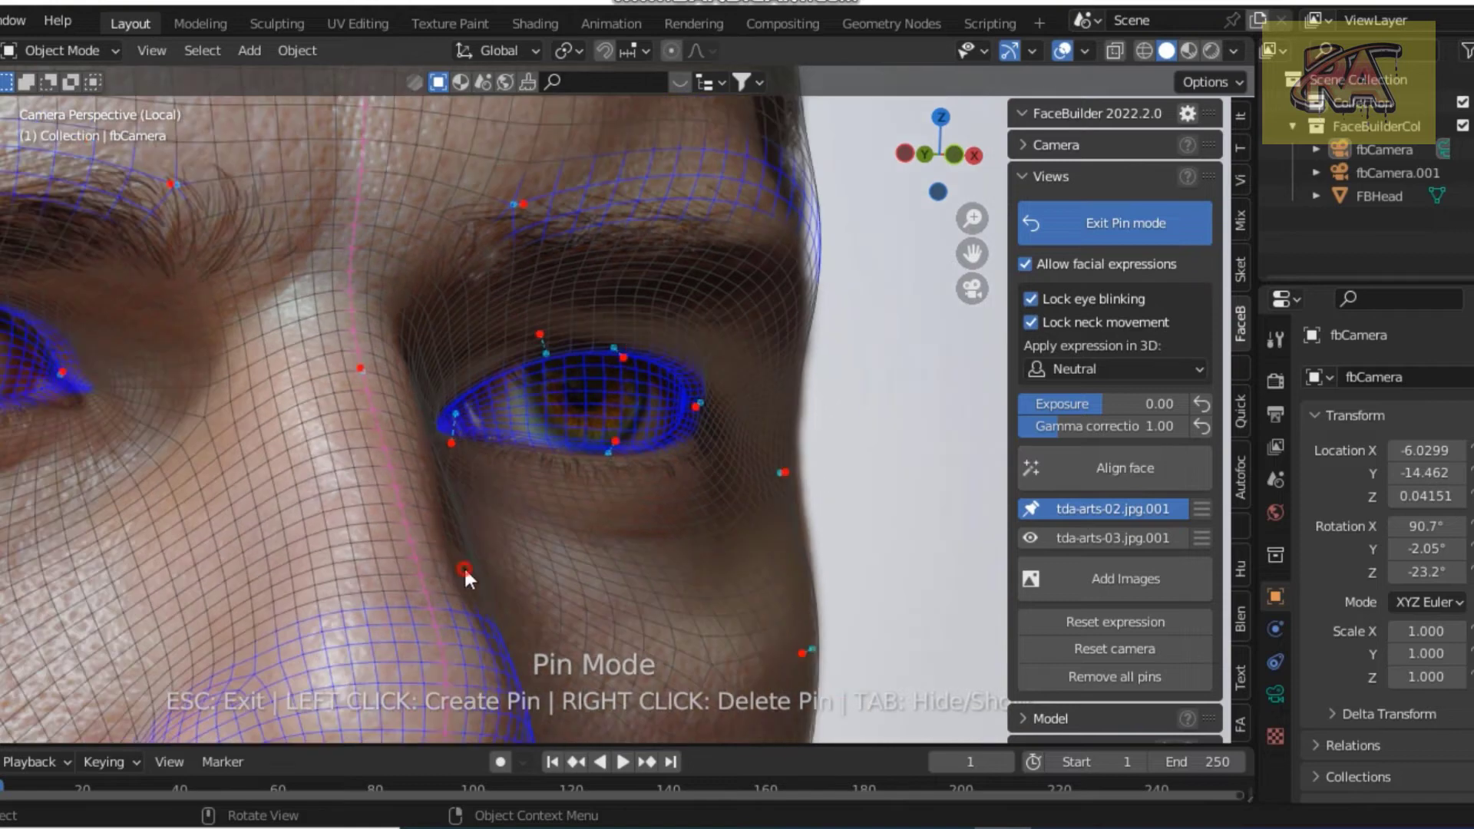
drag(465, 570, 441, 571)
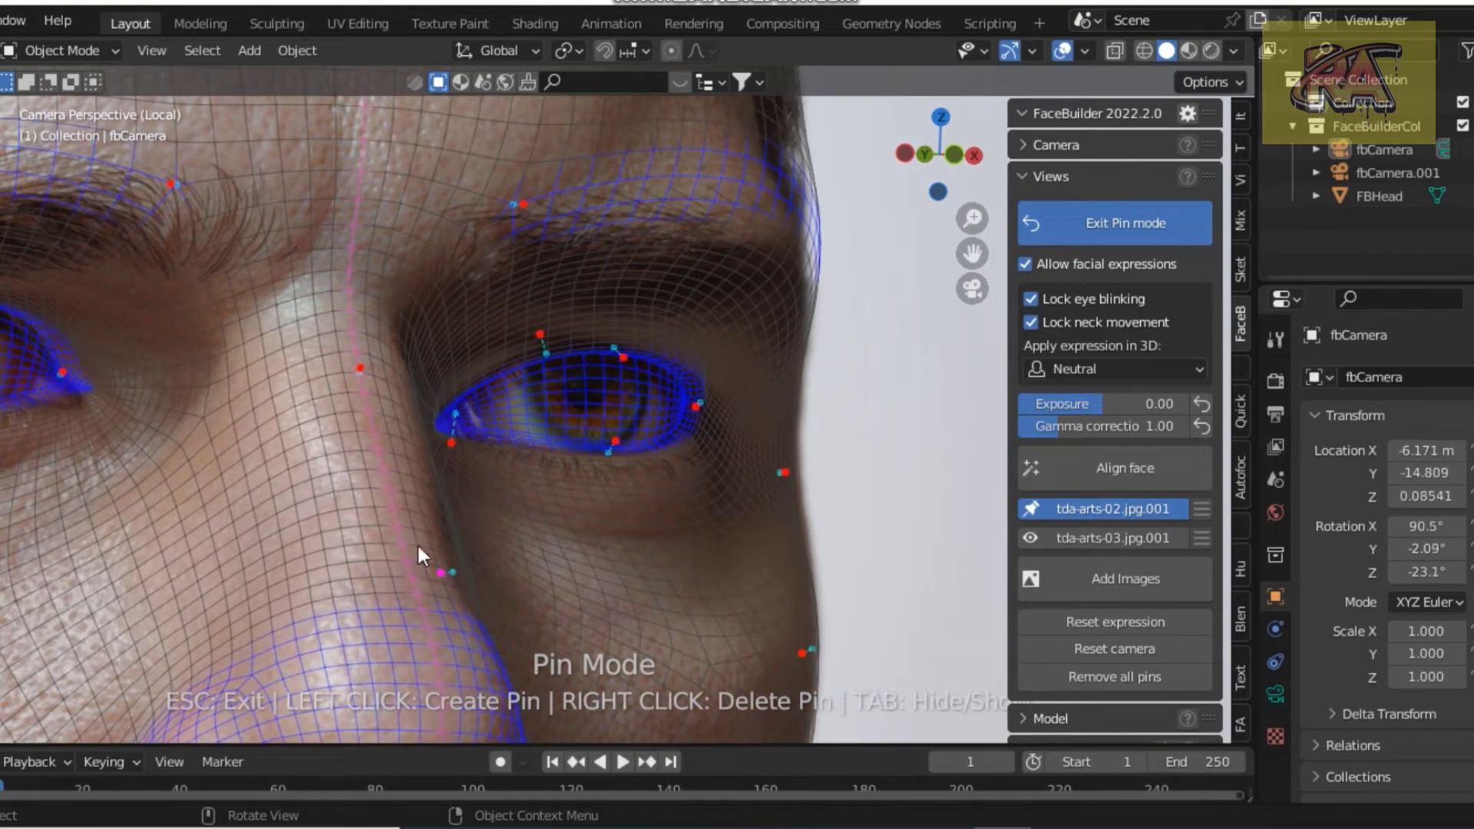
scroll(256, 459, down, 4)
scroll(157, 402, up, 2)
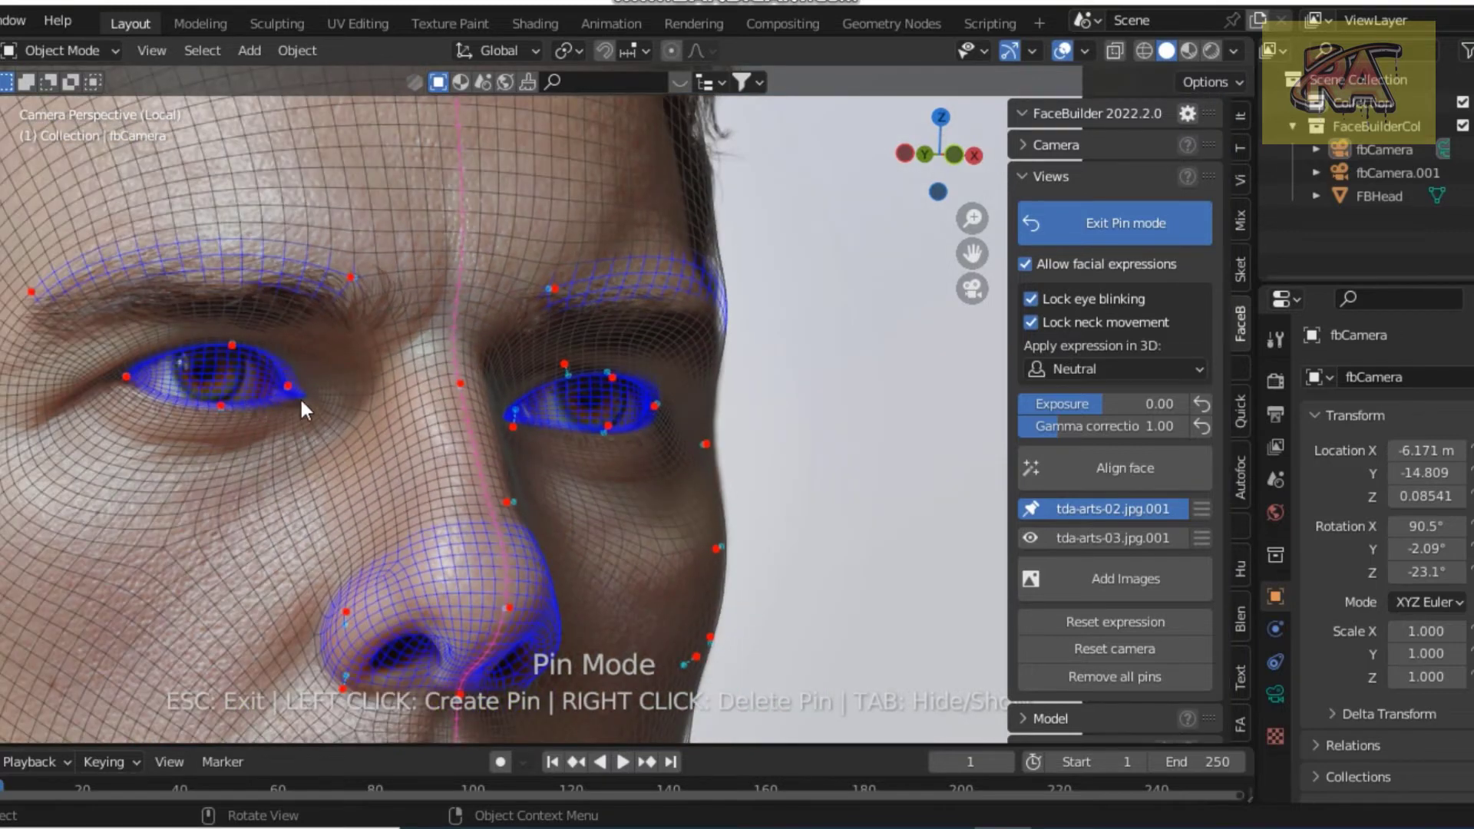
drag(293, 393, 292, 400)
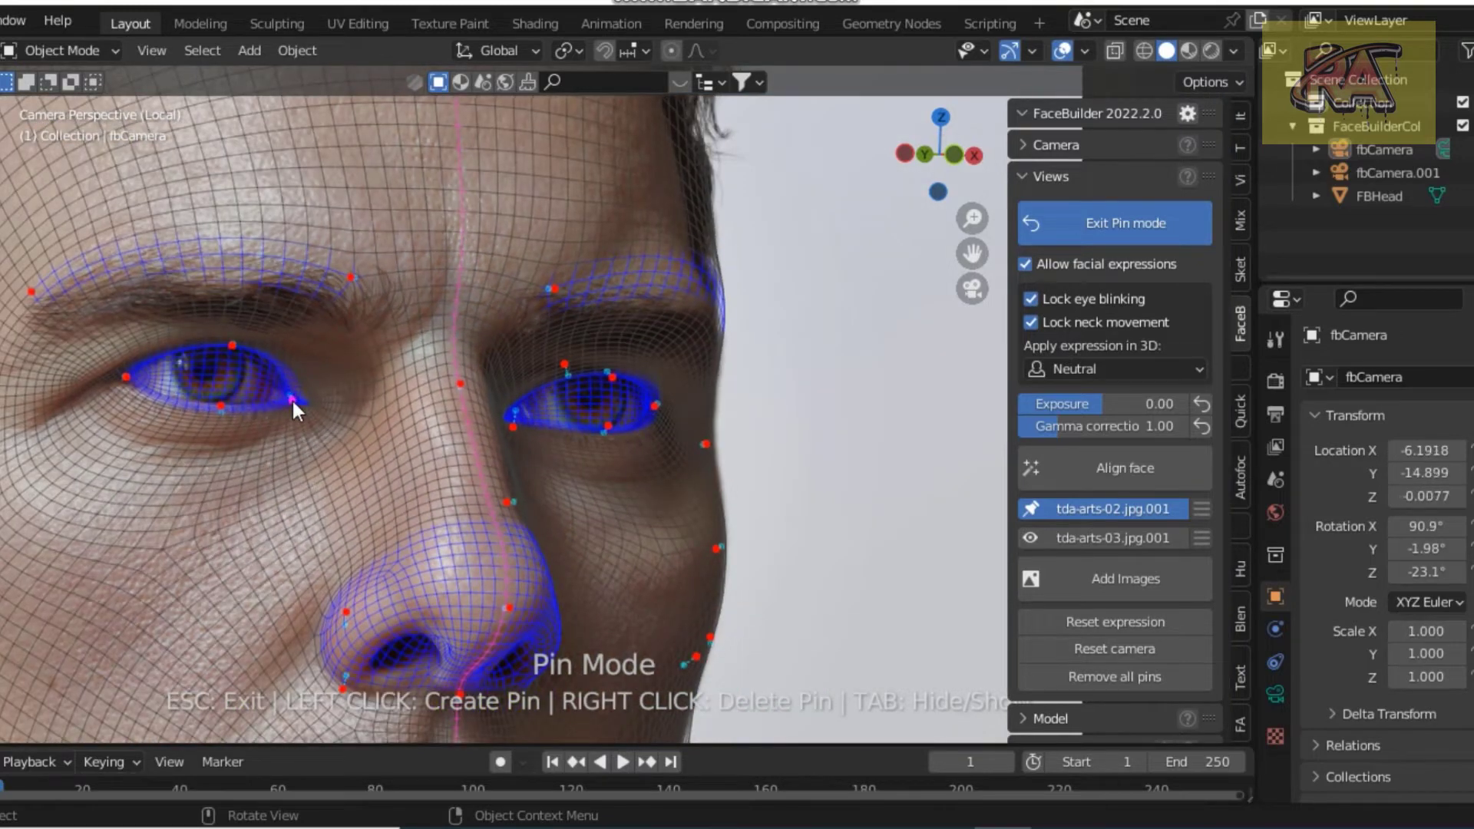
scroll(278, 347, down, 3)
- Nudge the brow pin onto the eyebrow in the front photo
scroll(415, 344, down, 1)
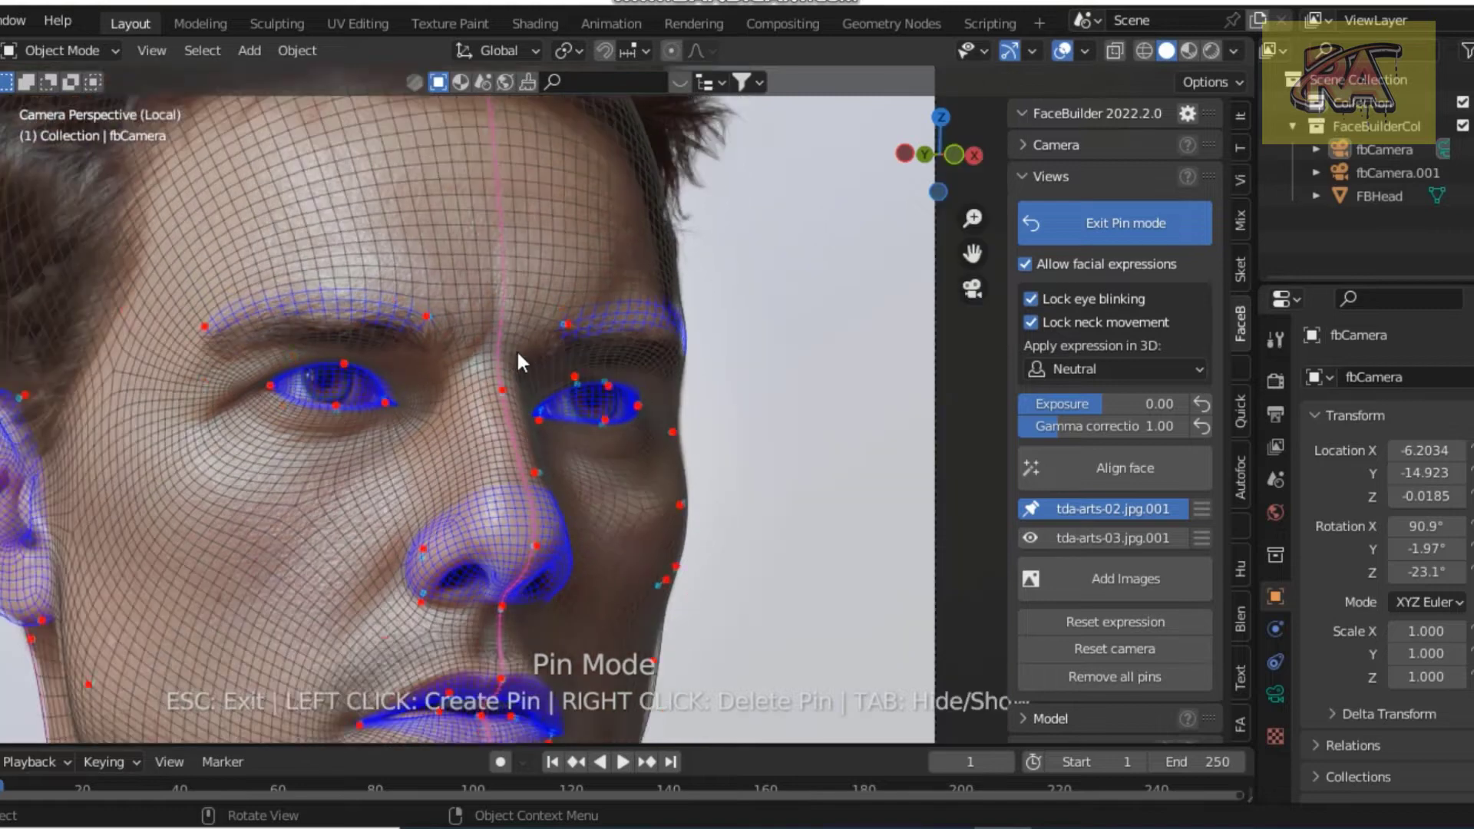
scroll(630, 347, down, 1)
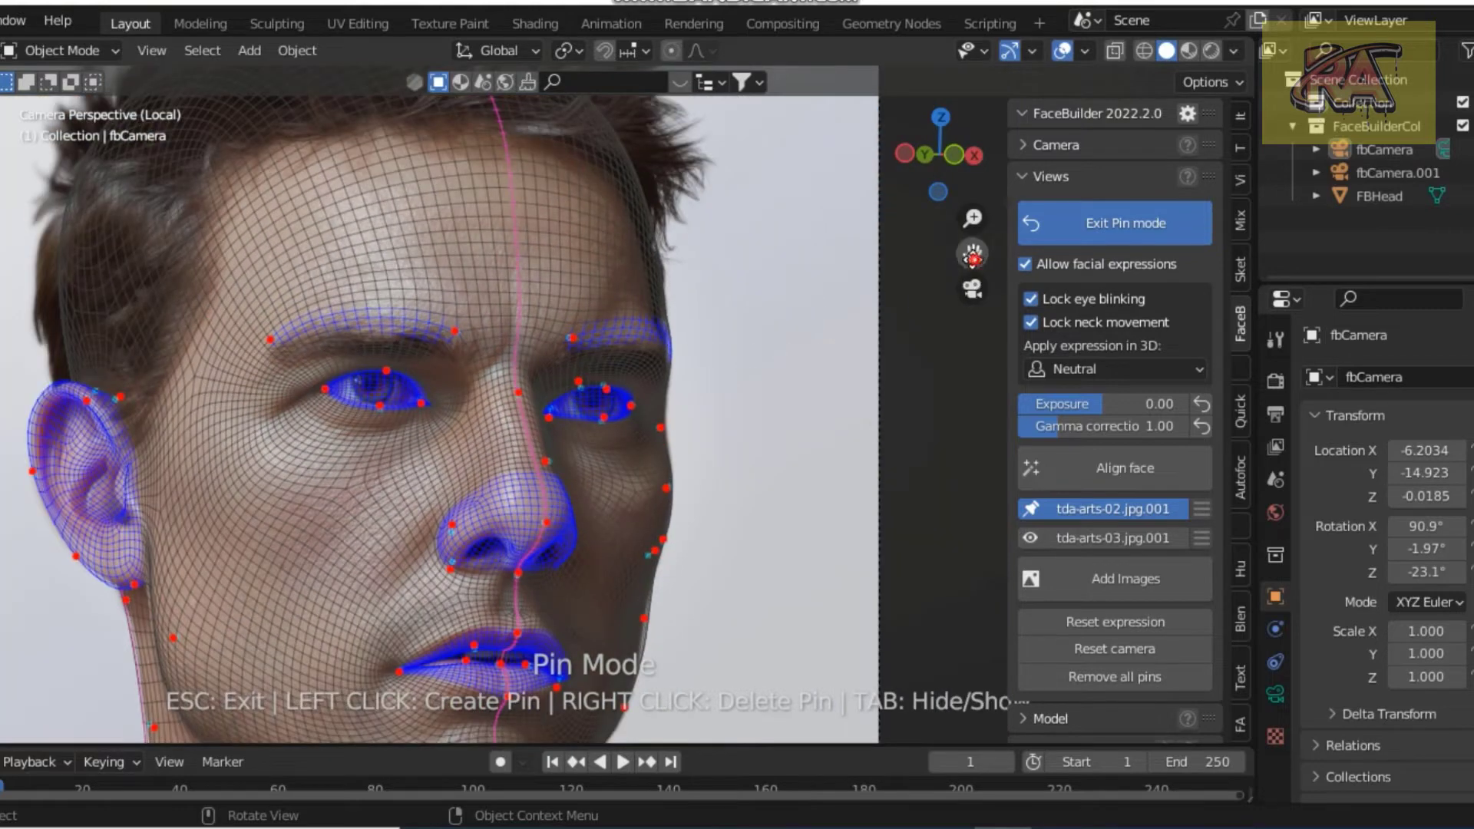
scroll(892, 376, up, 2)
scroll(728, 389, up, 2)
scroll(691, 383, up, 2)
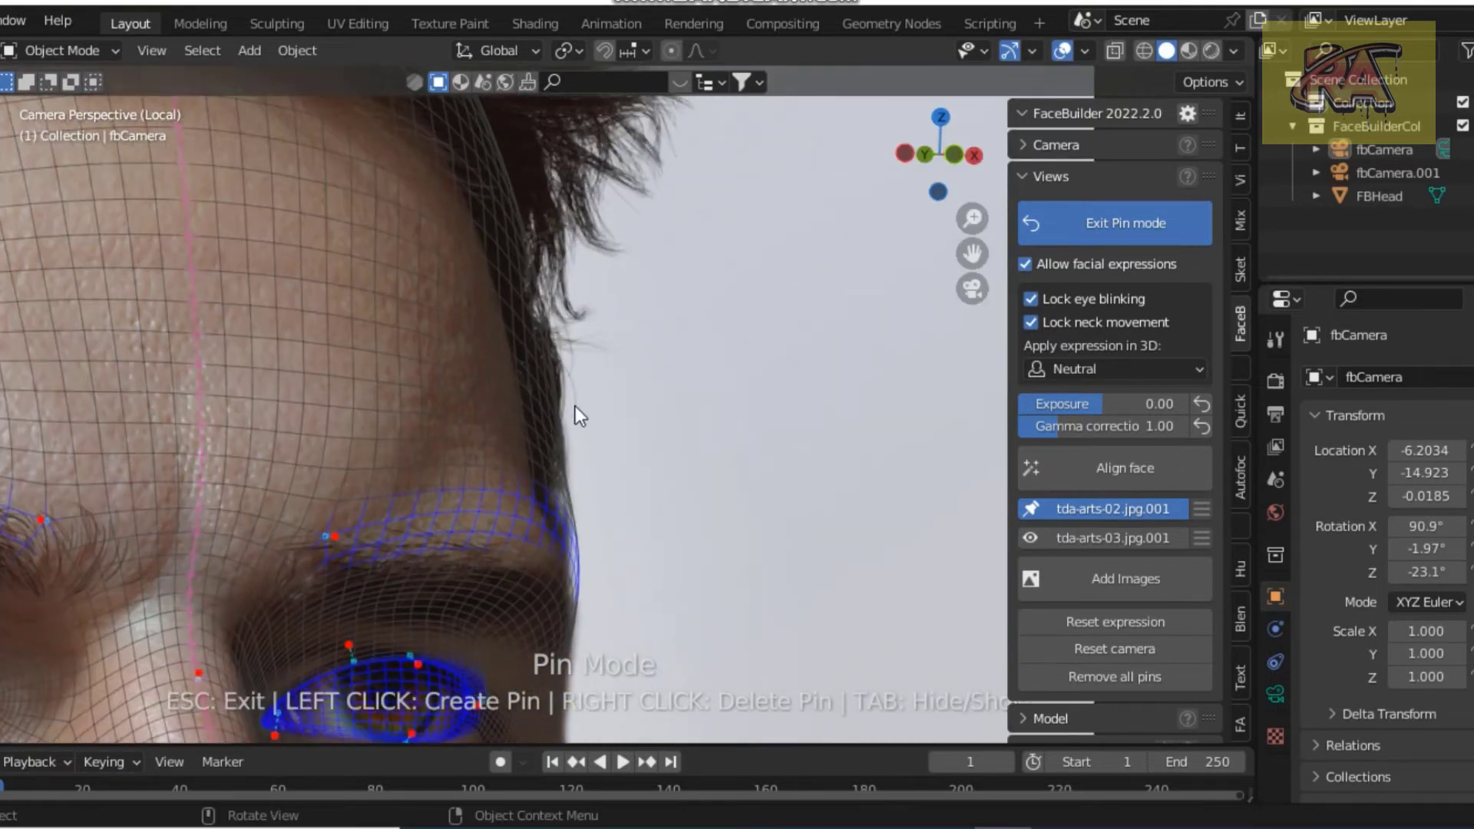
mouse_move(550, 399)
mouse_down()
mouse_move(515, 389)
mouse_move(549, 381)
mouse_up()
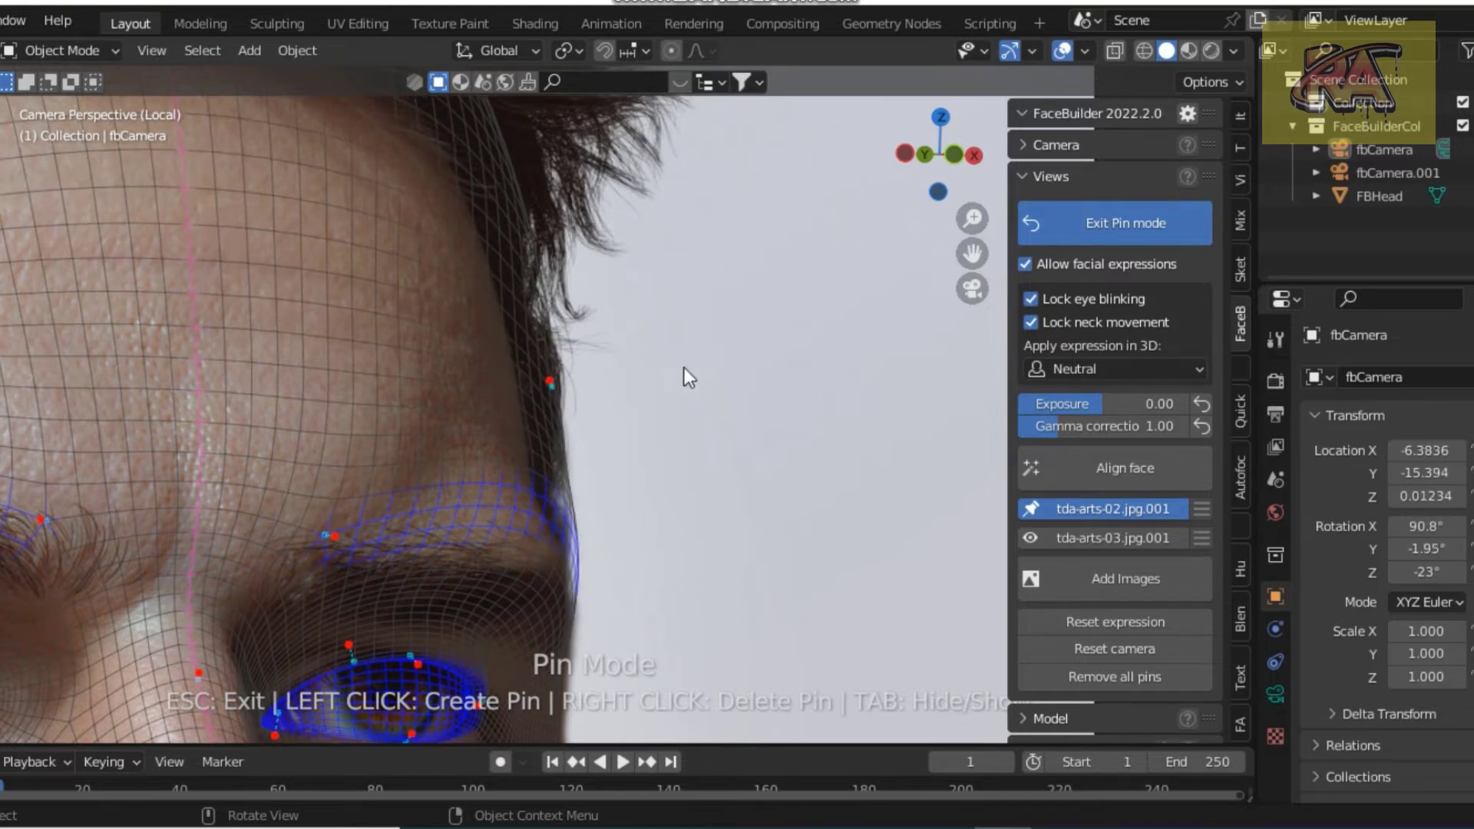
- Fit the hairline pins to the photo, then switch to the tda-arts-03.jpg profile view
drag(971, 253, 1060, 482)
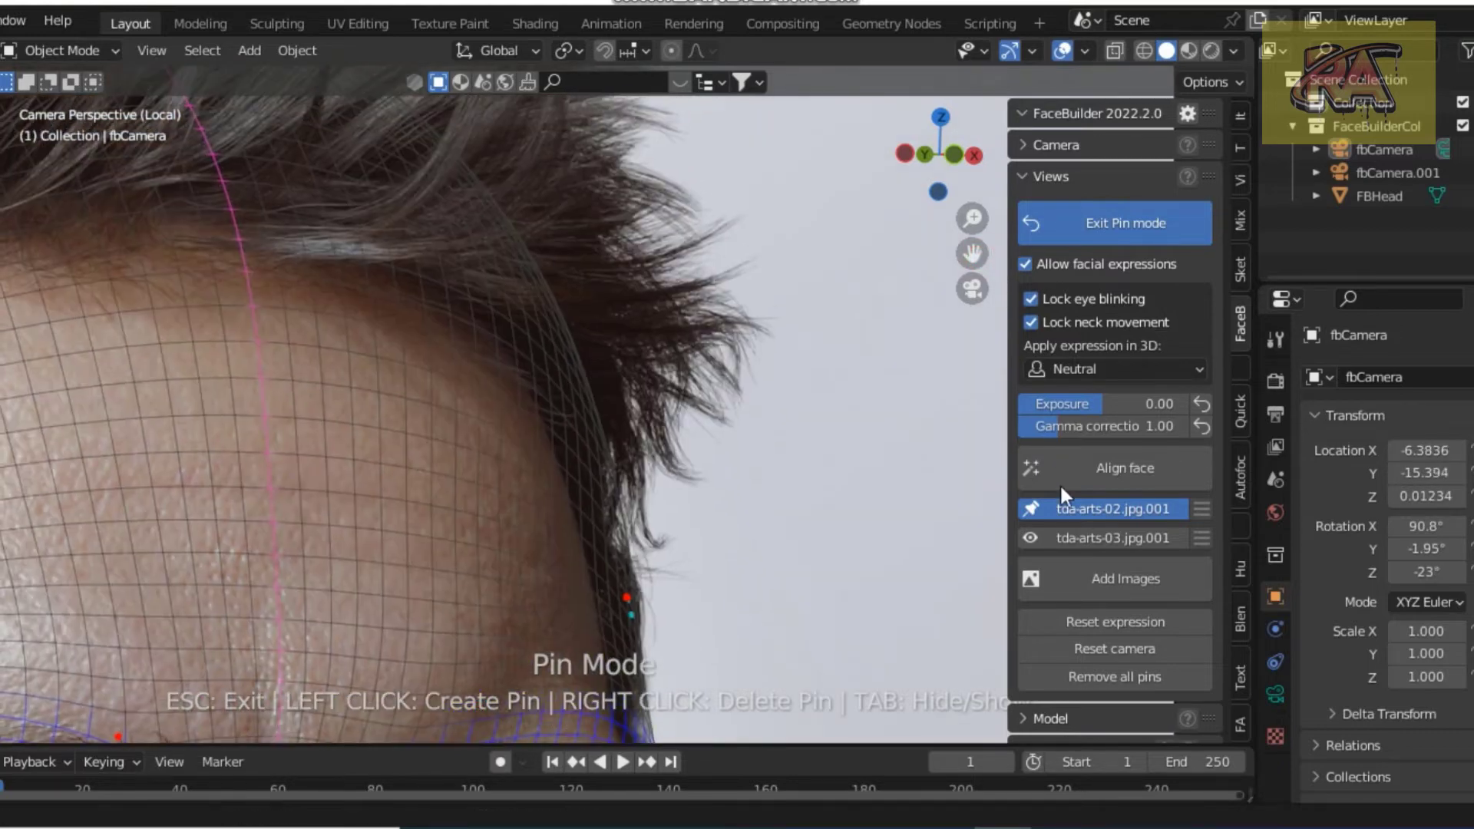
scroll(457, 236, down, 4)
scroll(460, 244, down, 1)
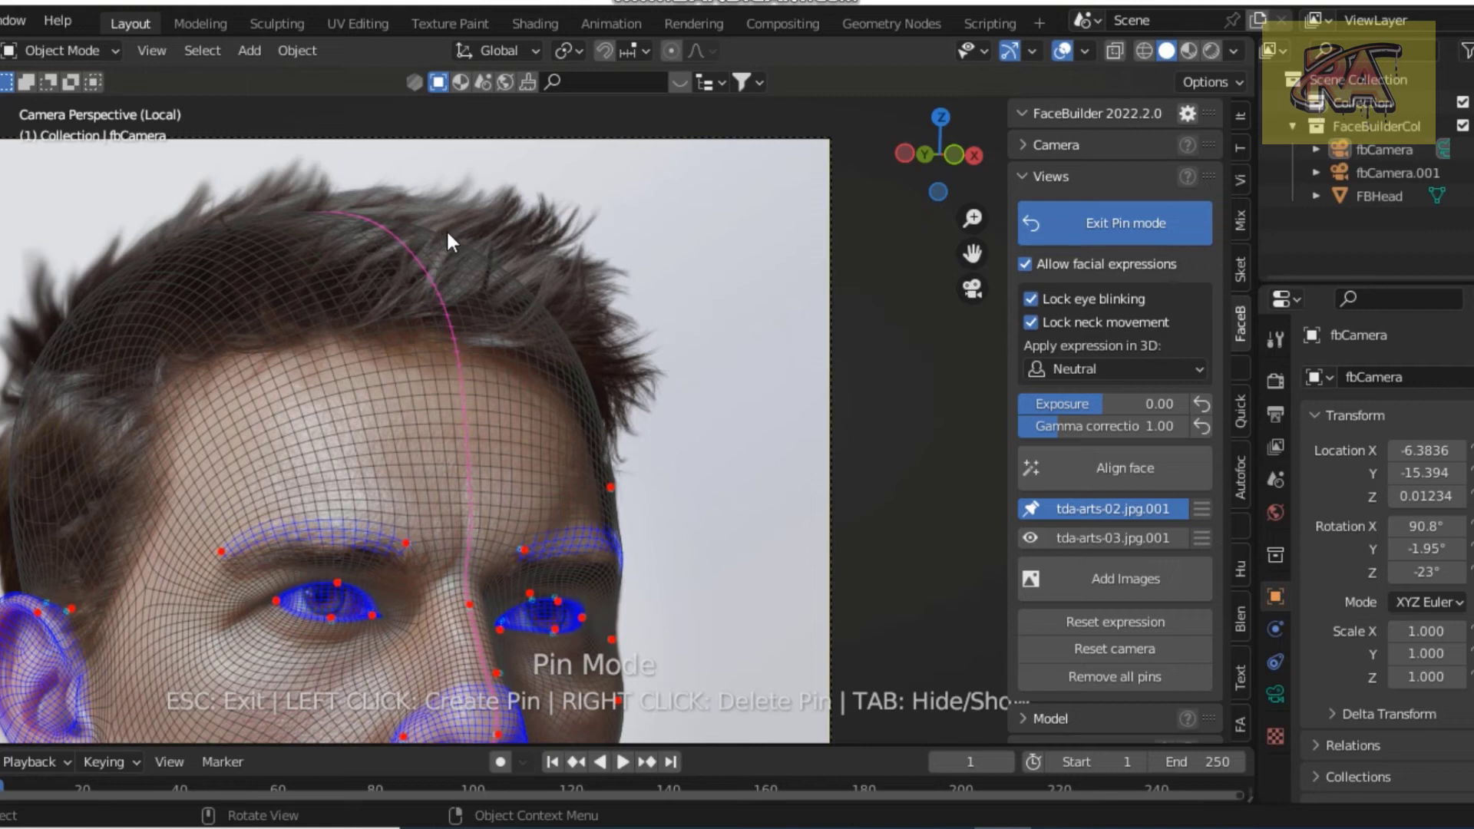
drag(436, 237, 463, 224)
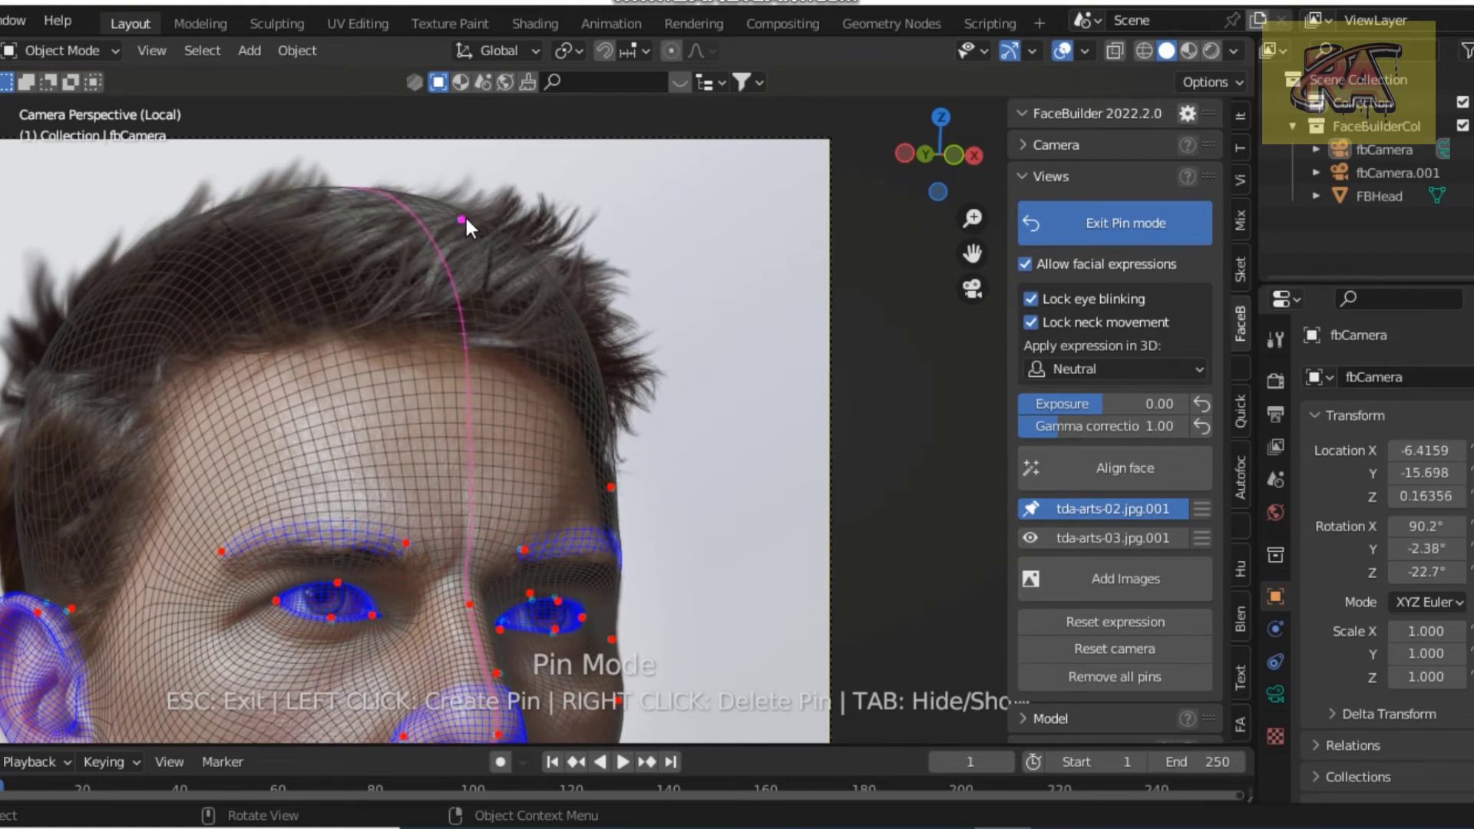
scroll(195, 398, down, 1)
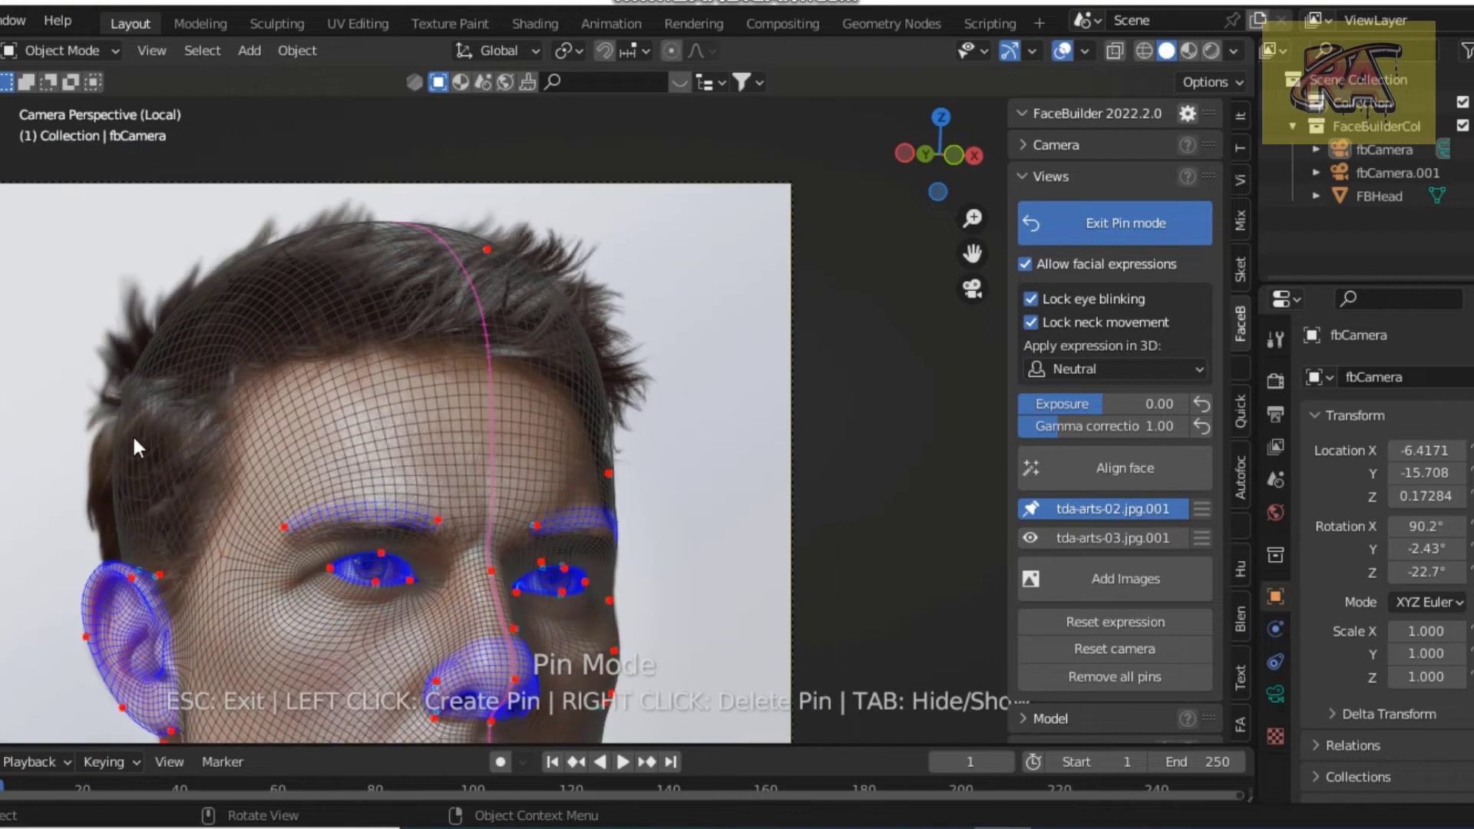
drag(119, 444, 110, 447)
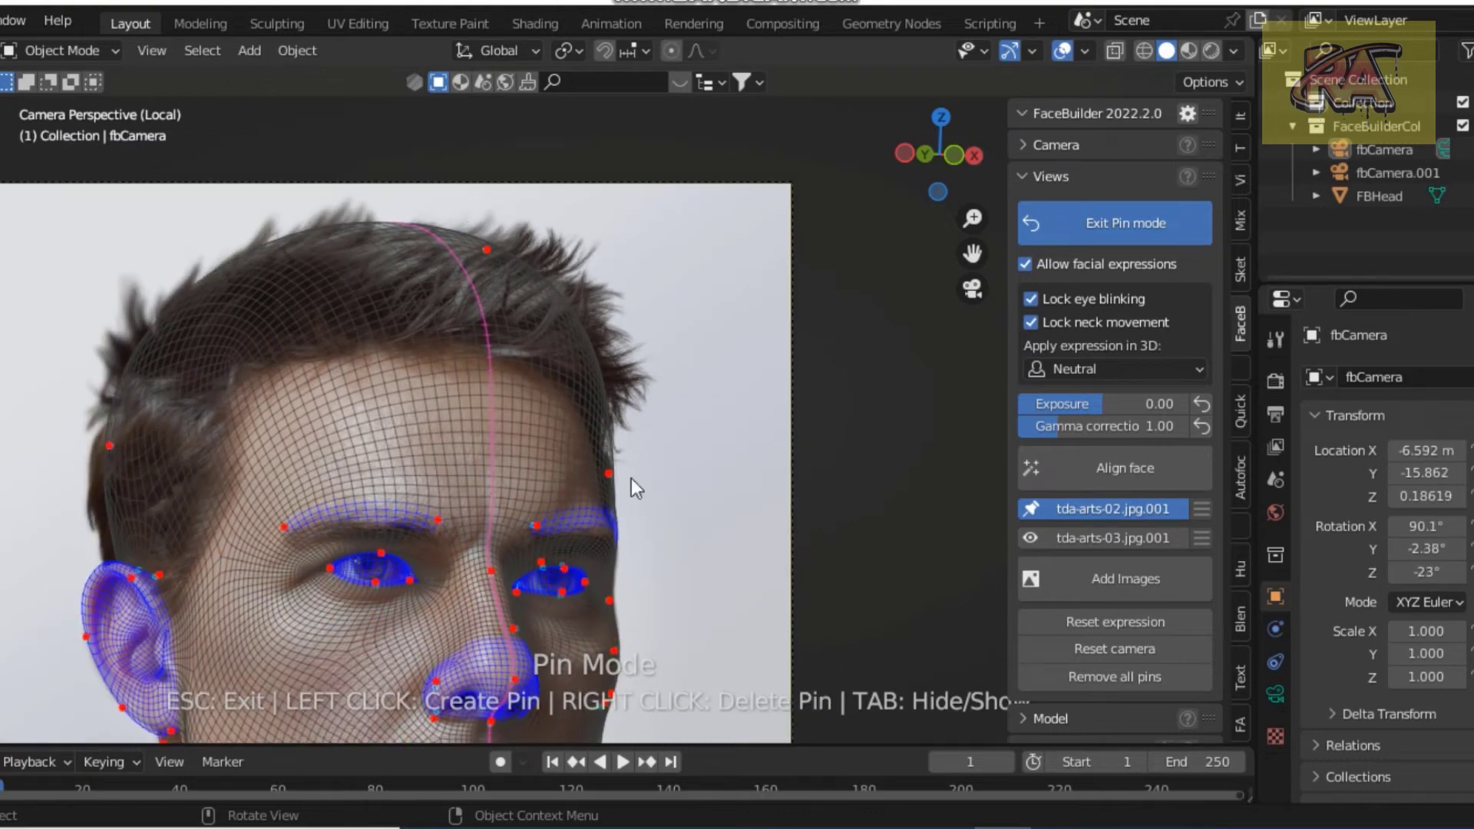
click(1030, 536)
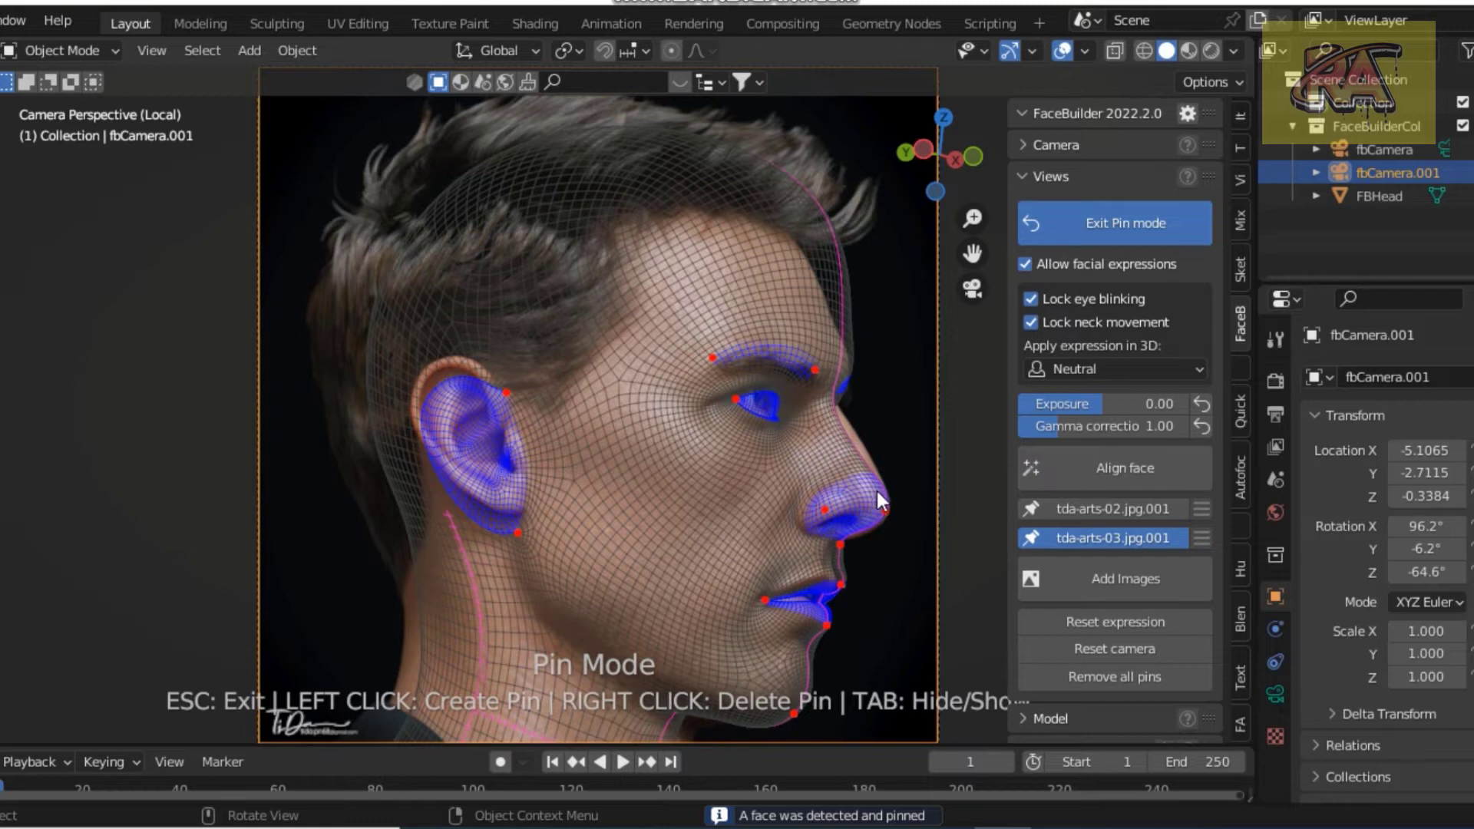
- Align the ear and earlobe pins with the ear in the profile photo
scroll(878, 485, up, 2)
scroll(878, 482, up, 2)
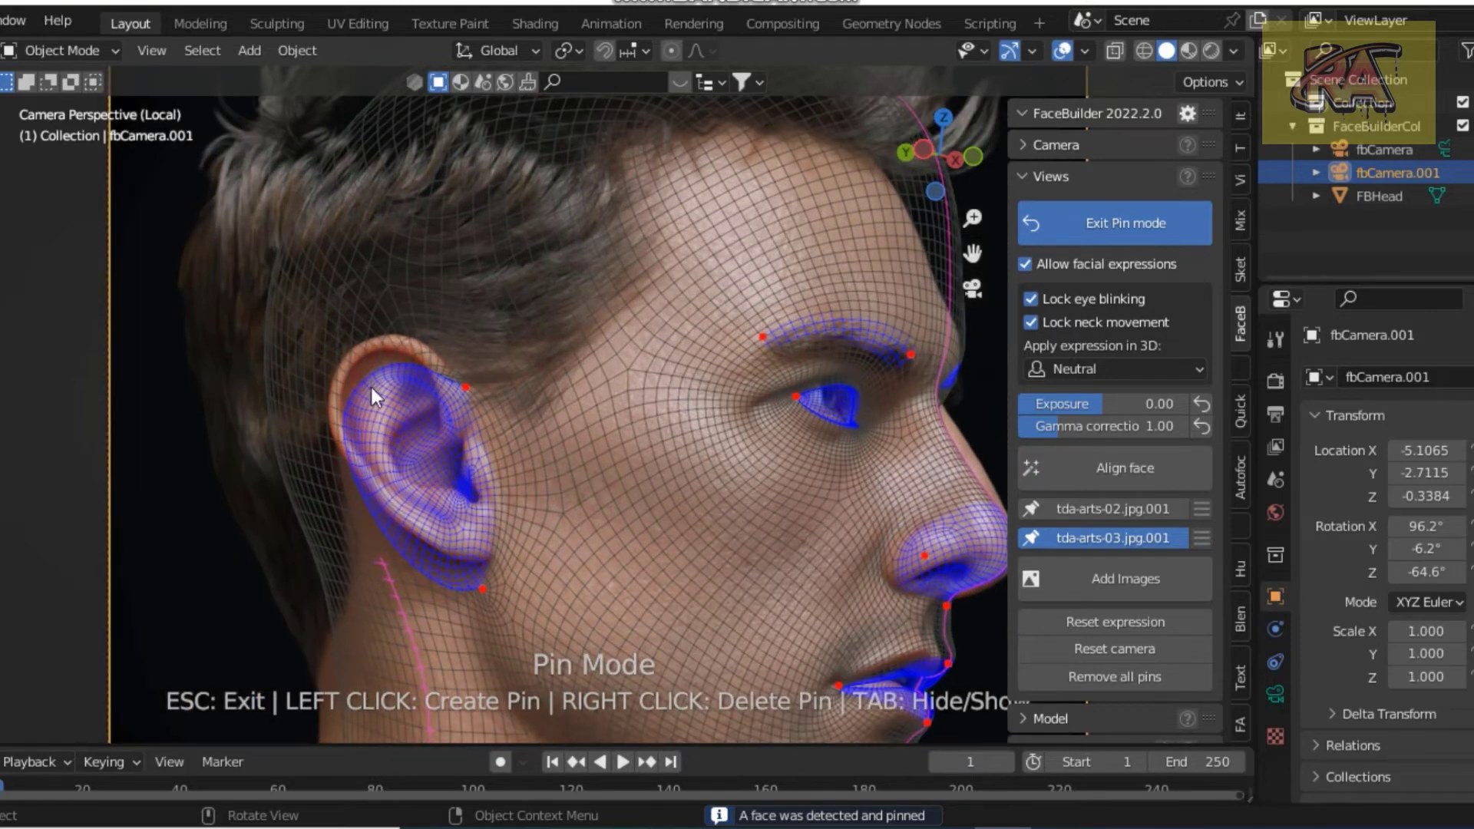
mouse_move(366, 380)
mouse_down()
mouse_move(355, 335)
mouse_move(412, 334)
mouse_up()
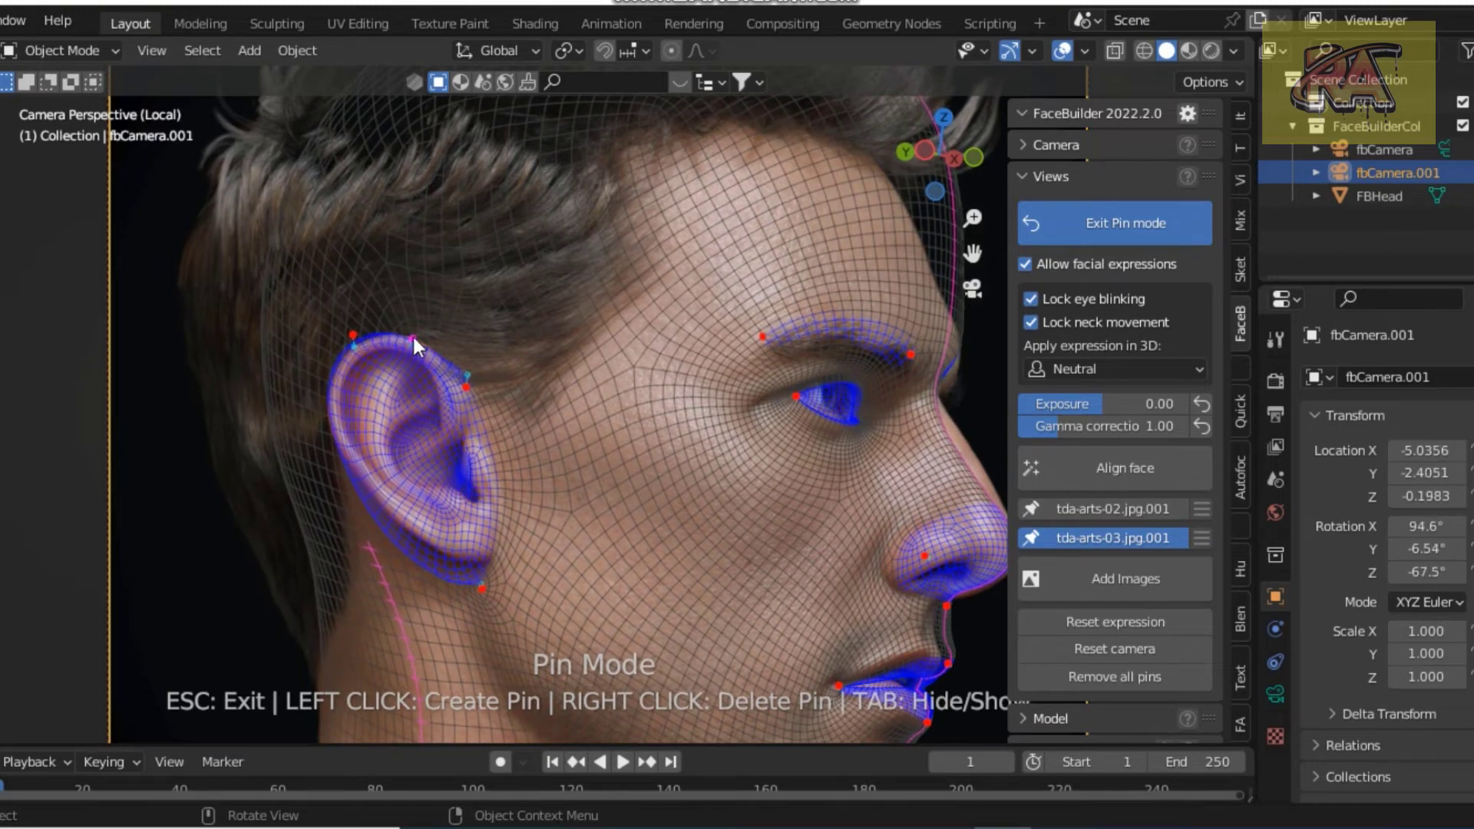
drag(467, 582, 485, 565)
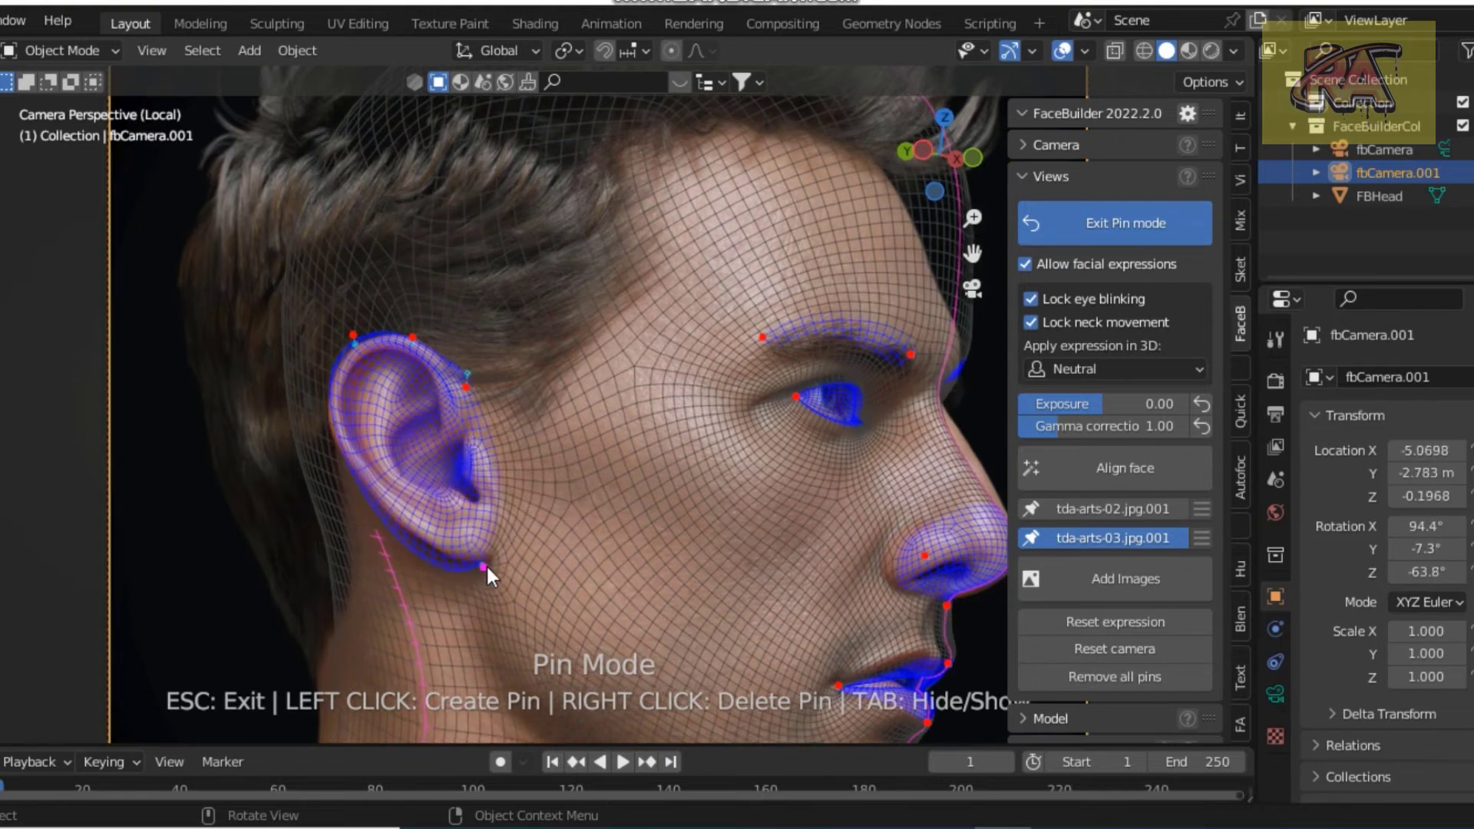
- Zoom in and add a nose-bridge pin, nudging it to refine the profile fit
scroll(736, 592, down, 2)
scroll(745, 588, down, 1)
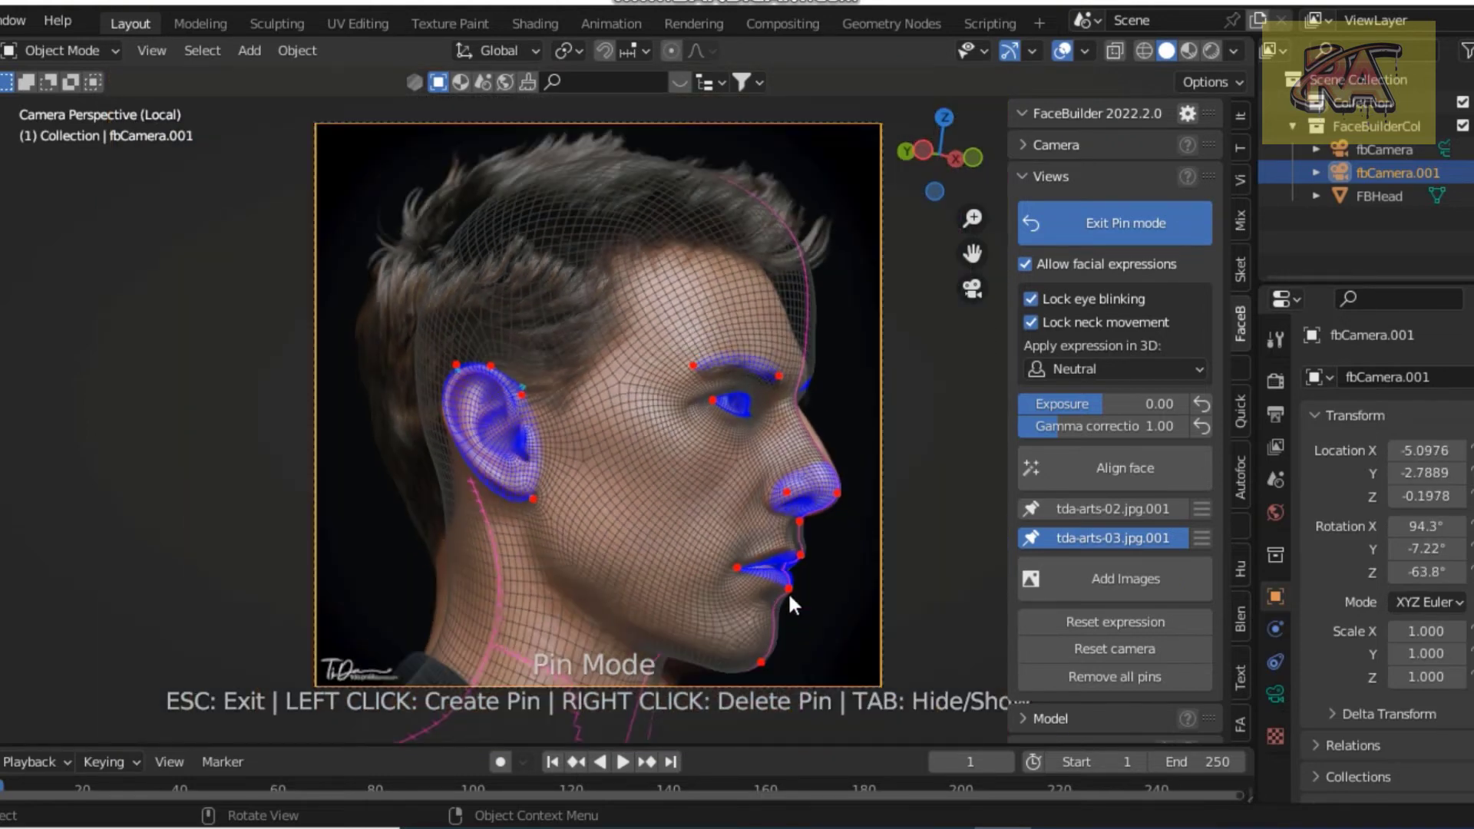
scroll(854, 407, up, 2)
scroll(883, 411, up, 2)
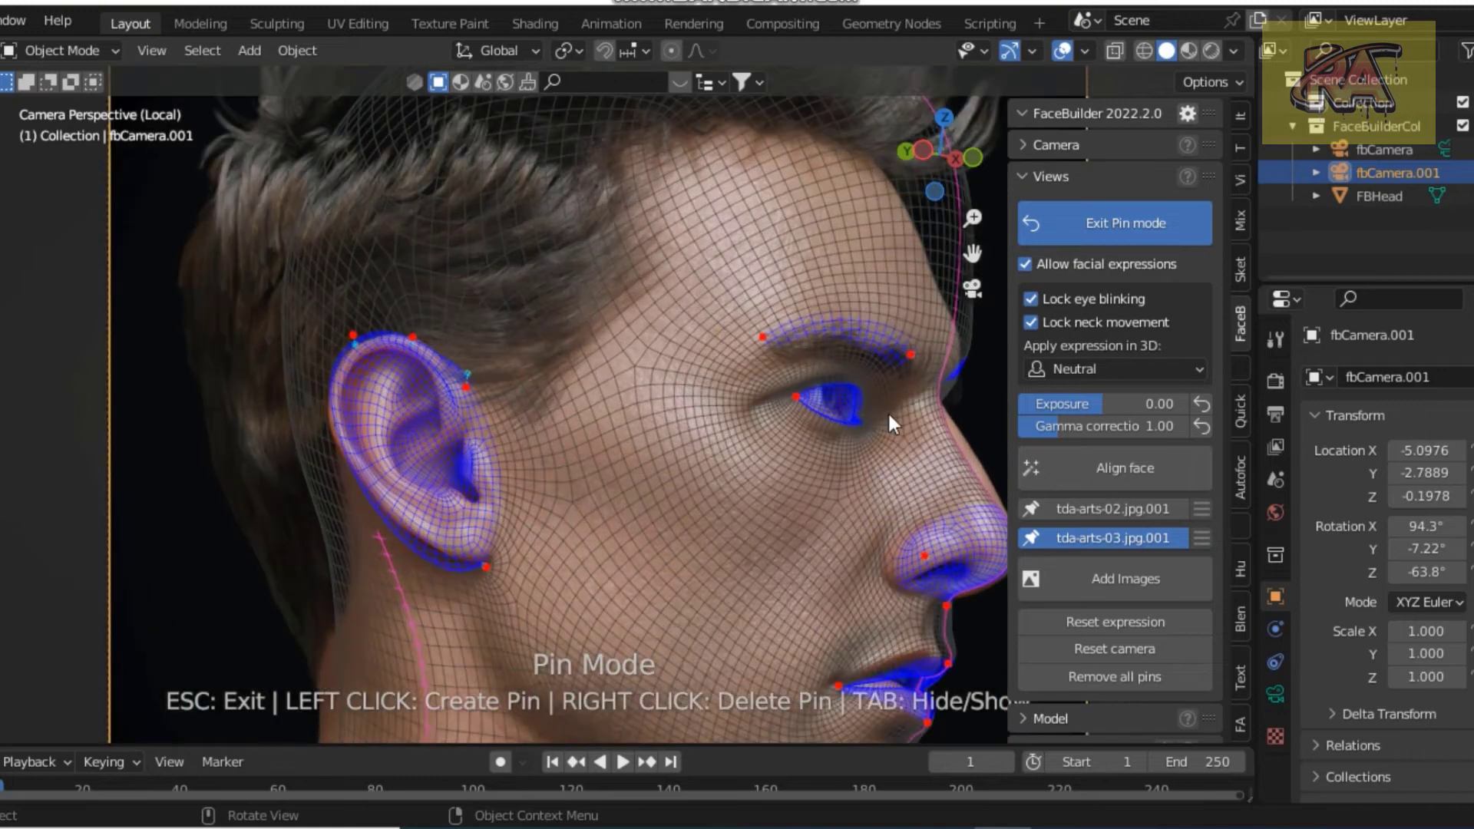
scroll(859, 287, up, 1)
scroll(735, 310, up, 2)
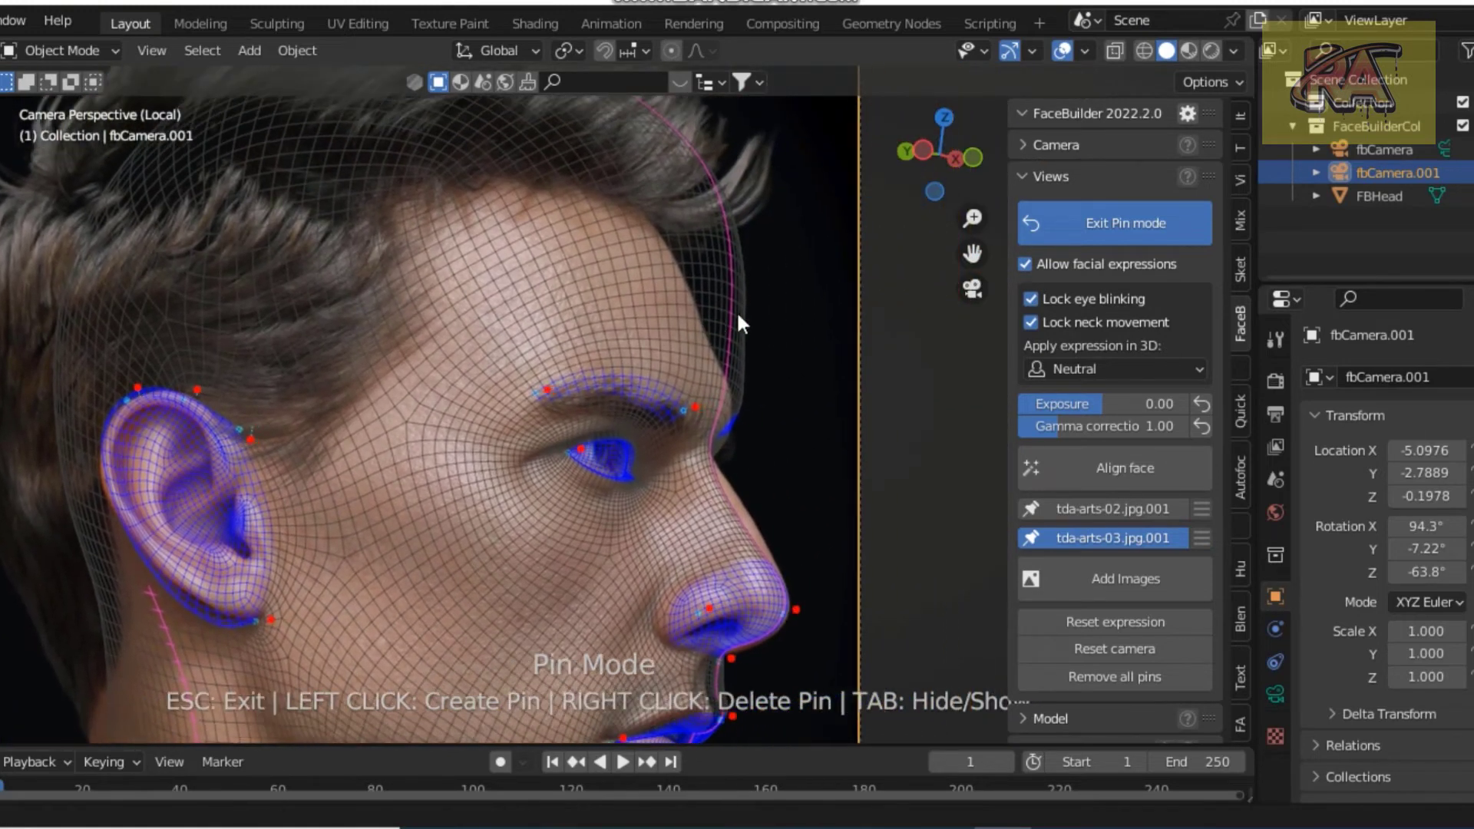
scroll(721, 451, up, 2)
scroll(724, 457, up, 1)
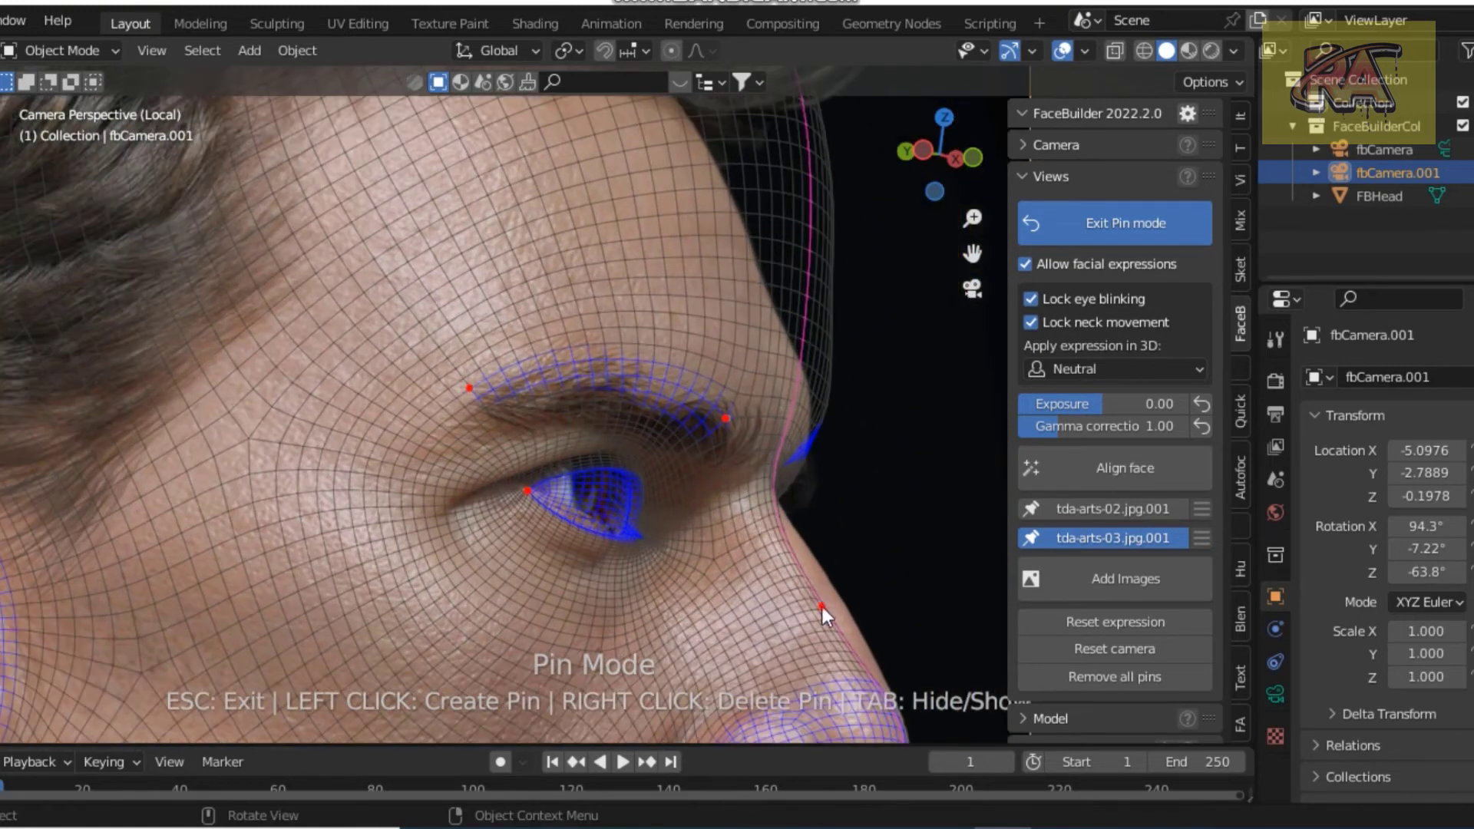
click(827, 591)
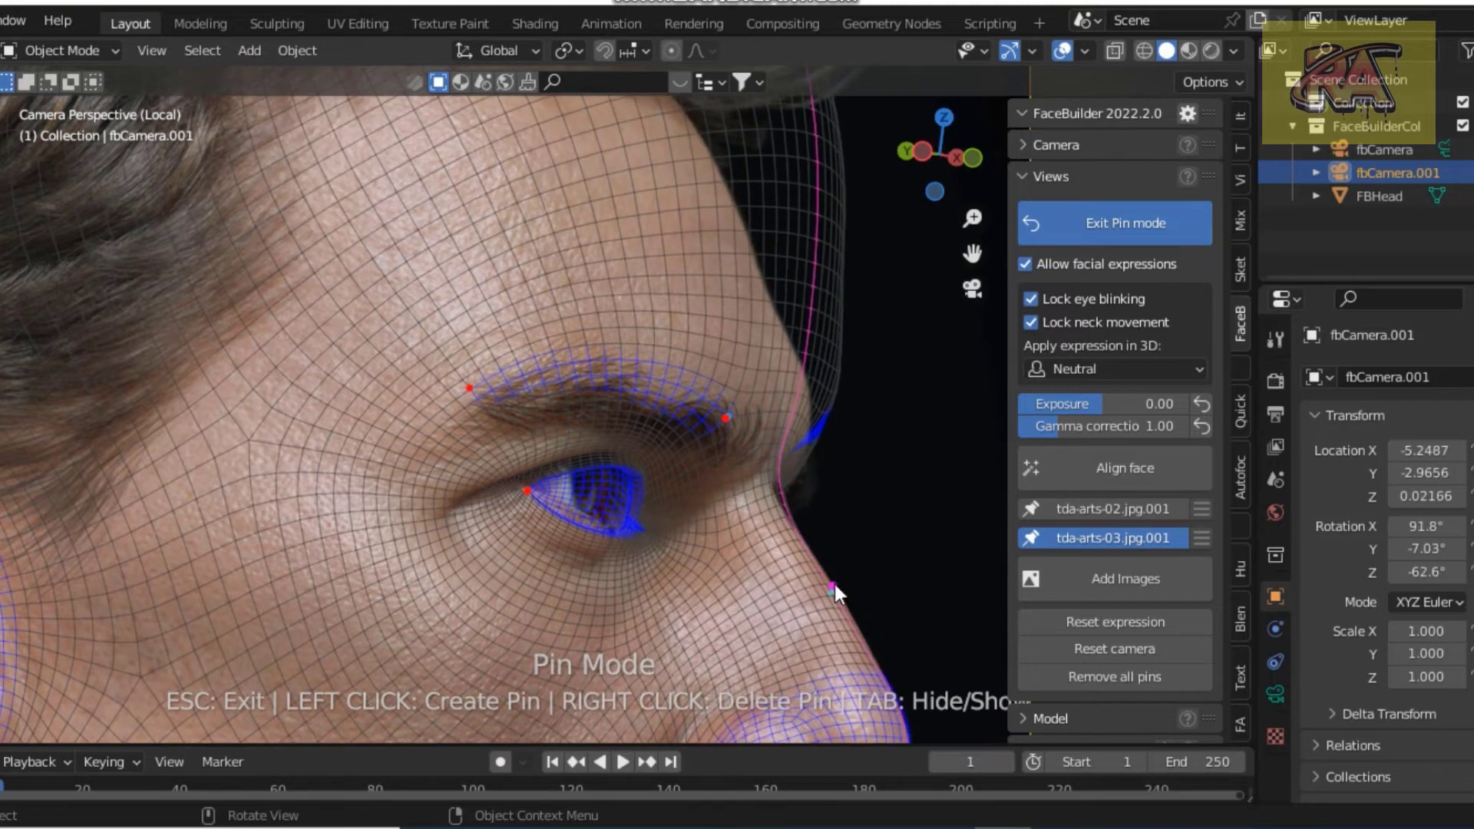
drag(829, 591, 832, 580)
scroll(805, 485, down, 4)
- Add a forehead pin on the profile edge and shift the brow pin to match
scroll(760, 369, down, 2)
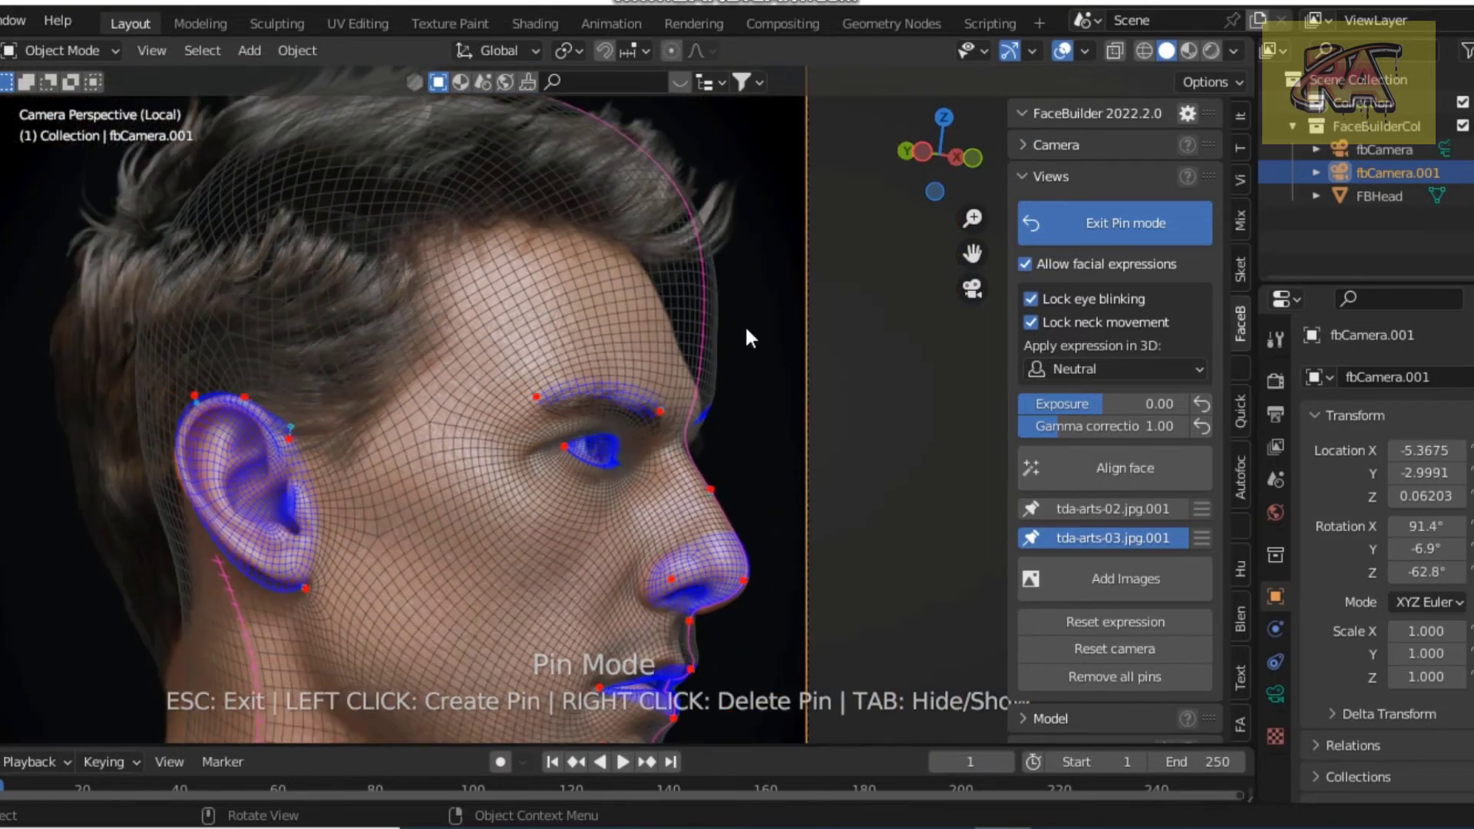
click(687, 225)
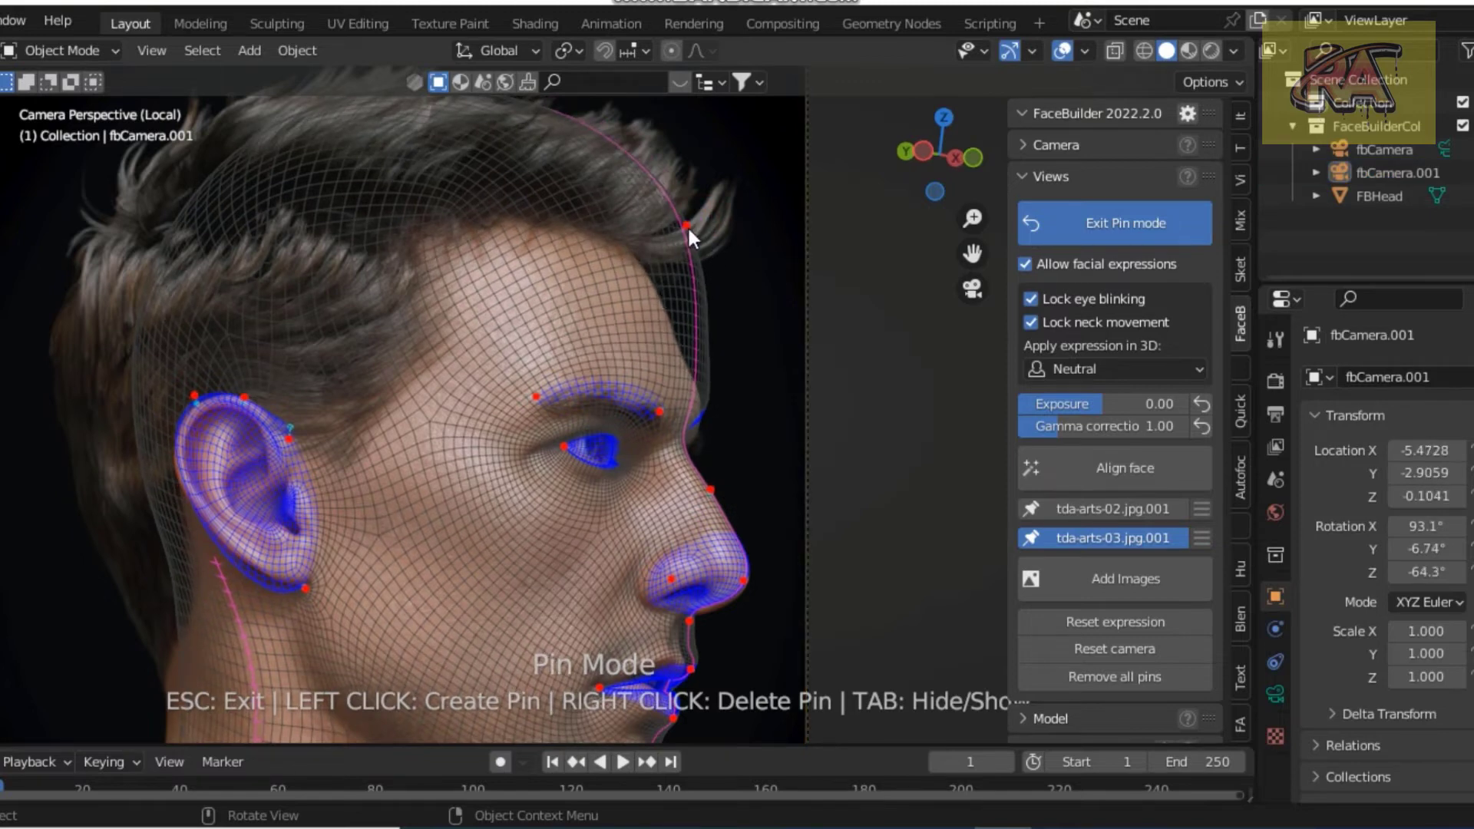
drag(687, 225, 650, 248)
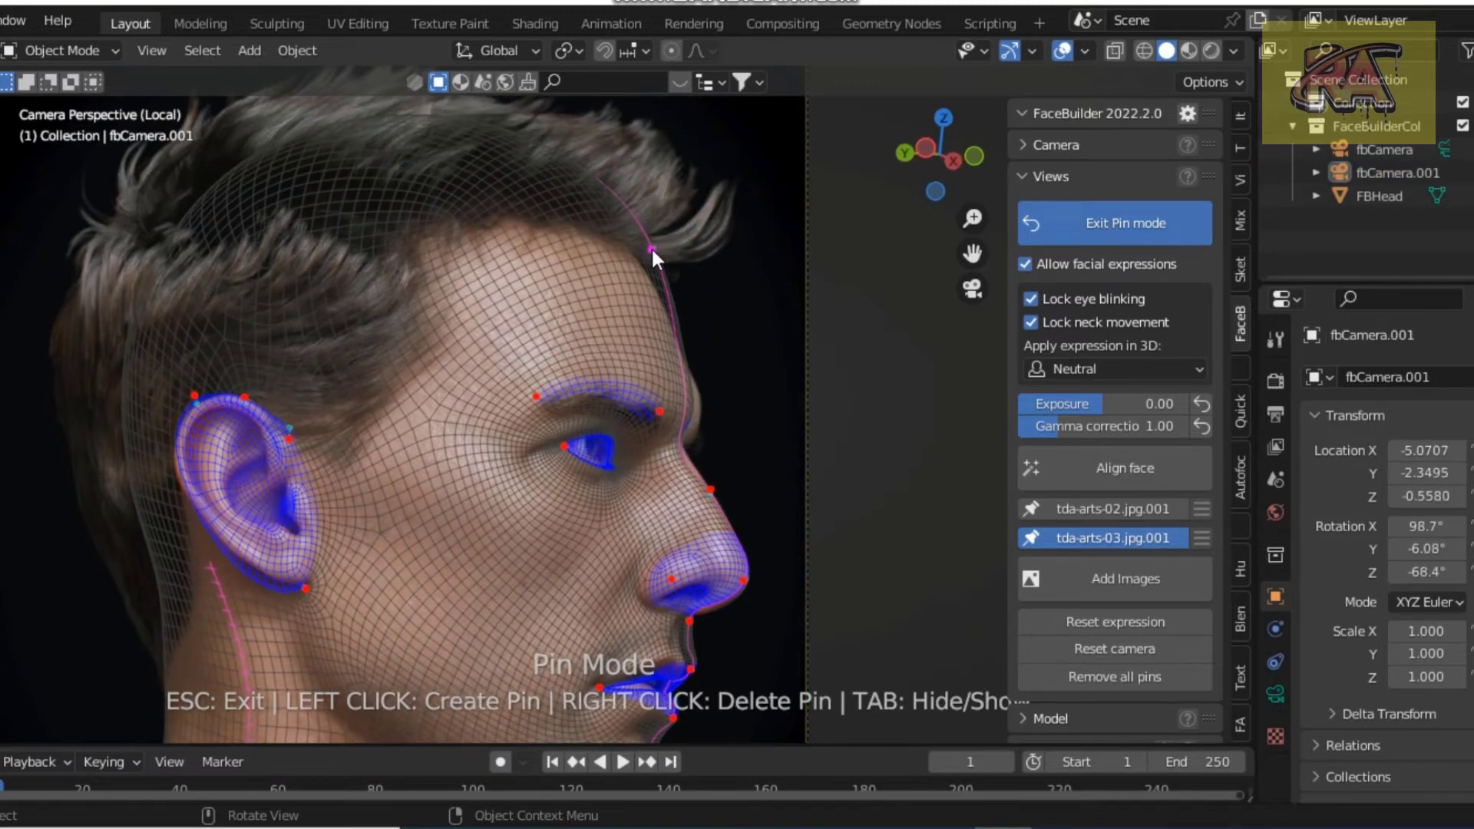
drag(651, 248, 635, 233)
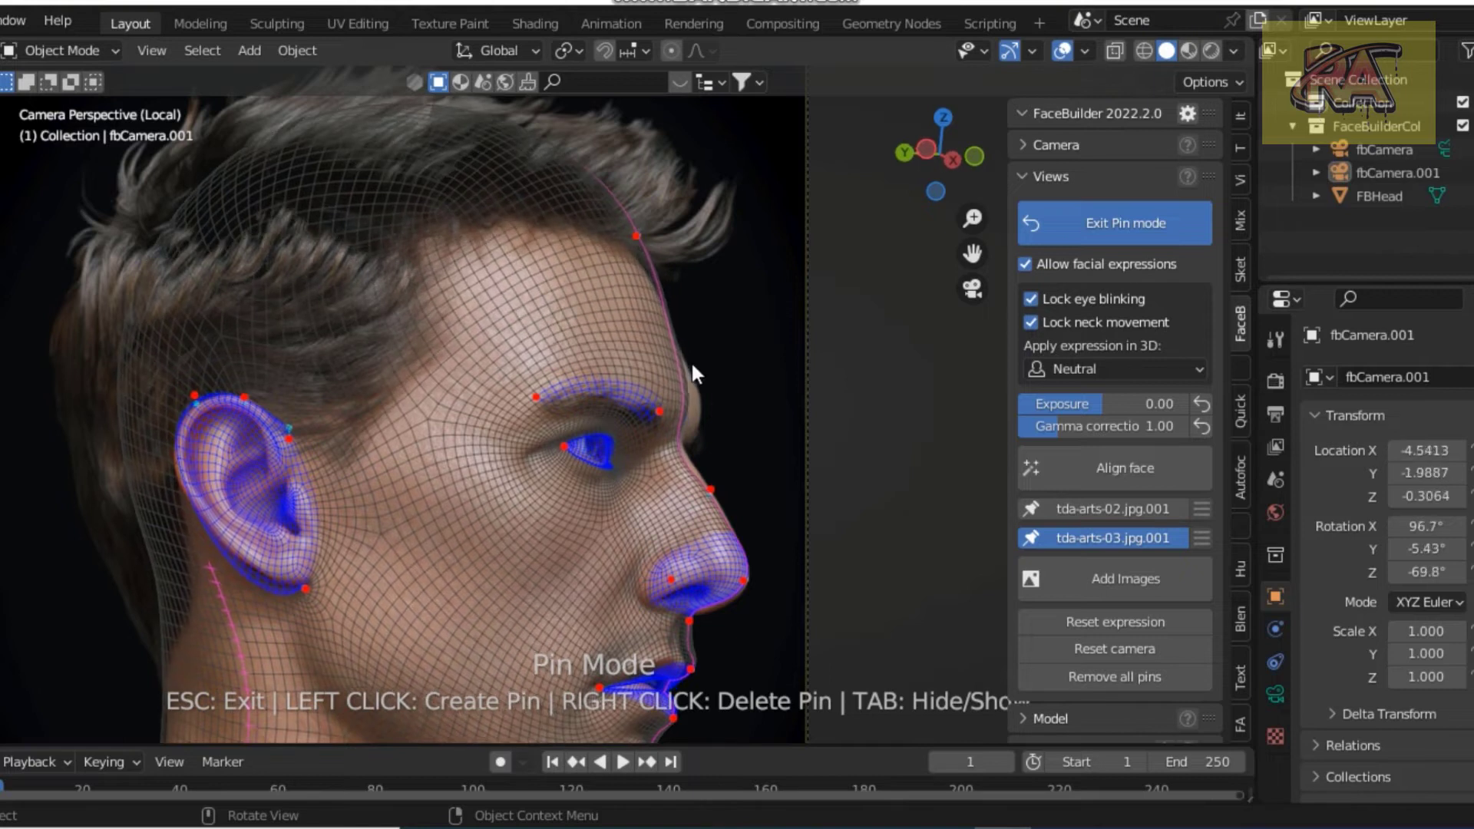
drag(684, 393, 702, 408)
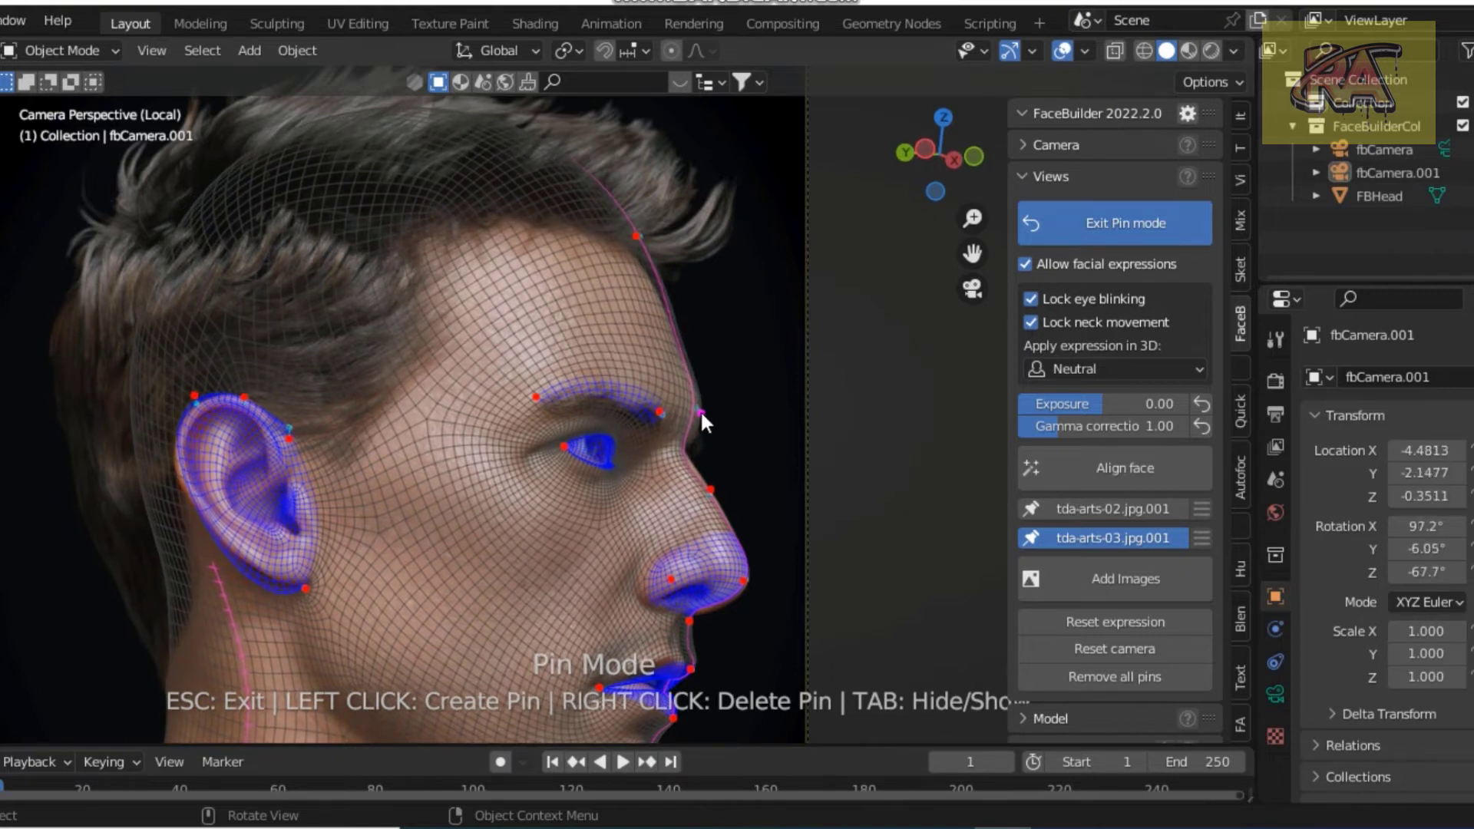
- Add a neck-outline pin on the profile photo, then select the front-facing photo view
scroll(725, 413, down, 2)
scroll(725, 414, down, 1)
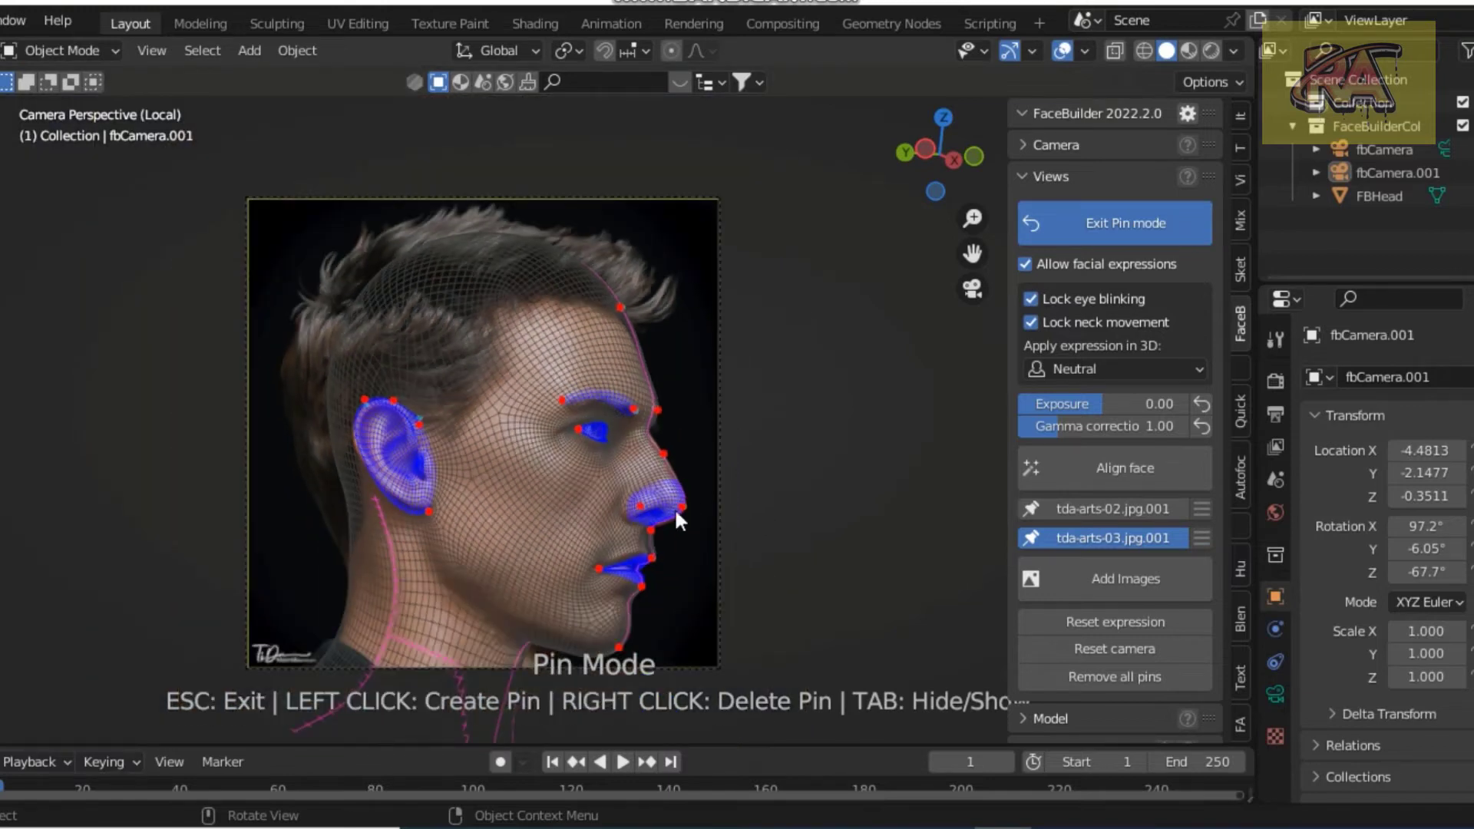
scroll(580, 617, down, 1)
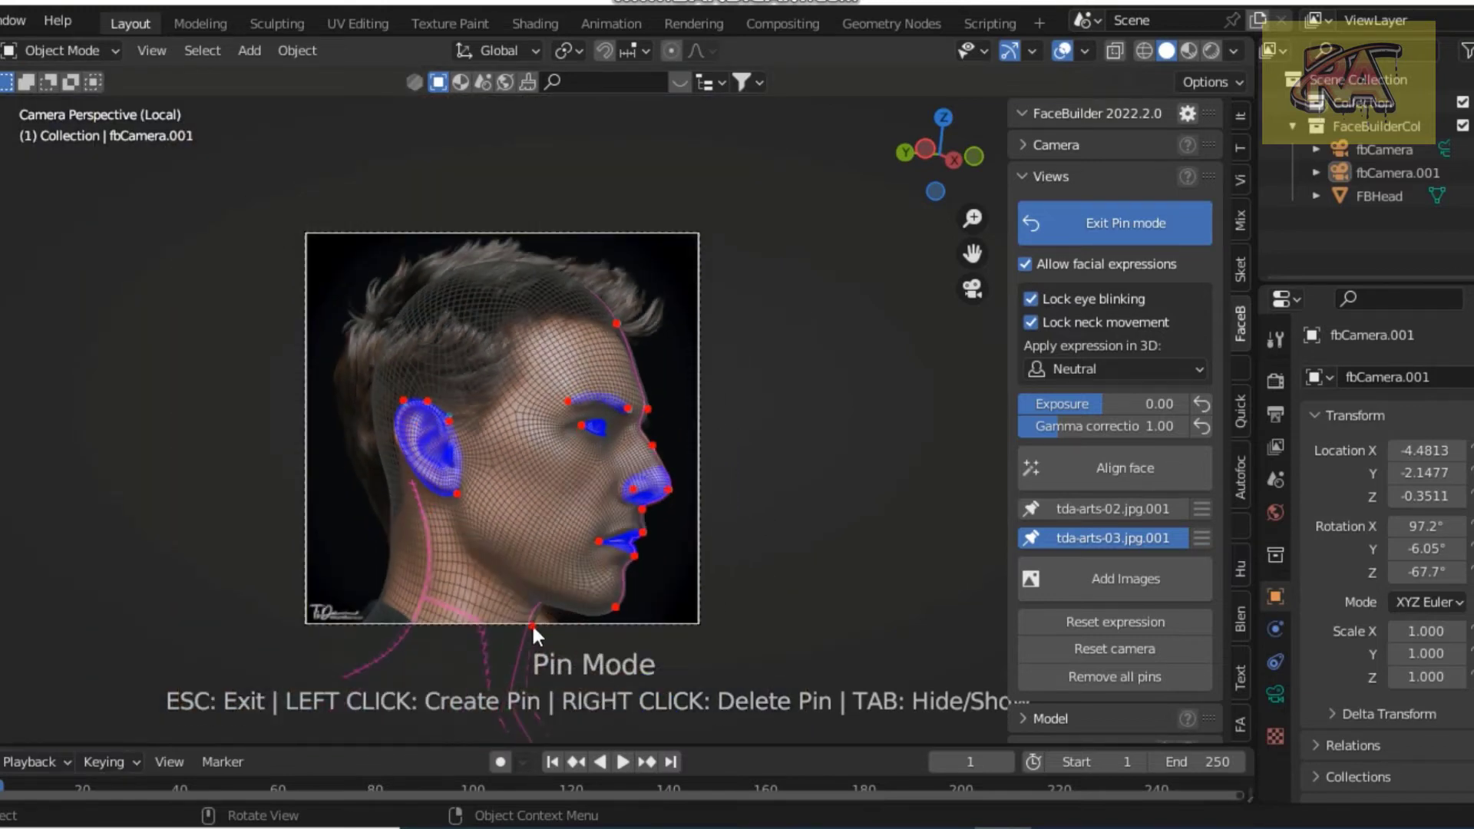
click(531, 625)
mouse_move(542, 624)
mouse_down()
mouse_move(555, 639)
mouse_move(541, 631)
mouse_up()
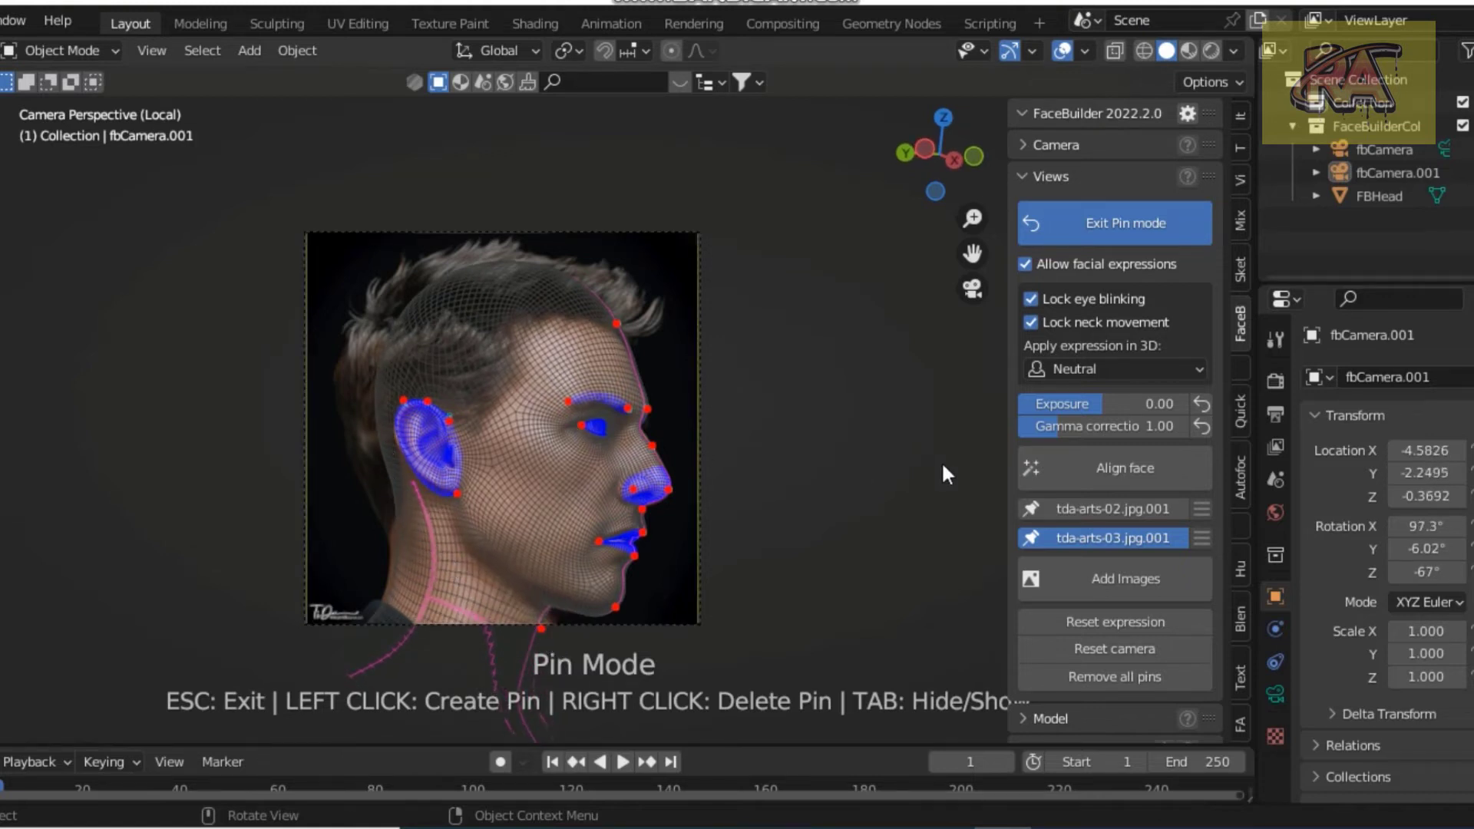
click(1032, 504)
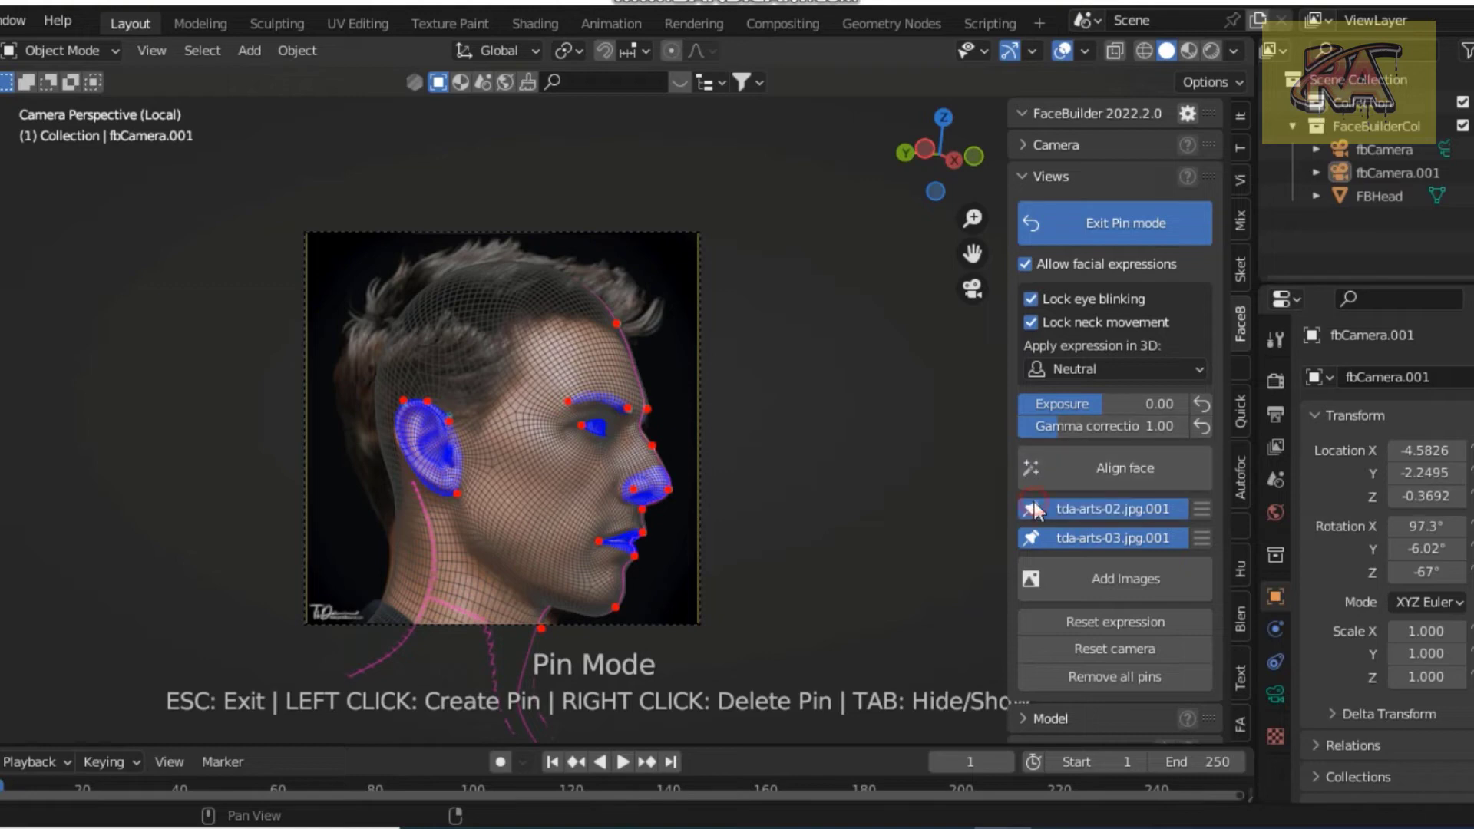
- Adjust the jaw and neck pins on tda-arts-02.jpg, checking the 3D head's side profile in between
click(1034, 510)
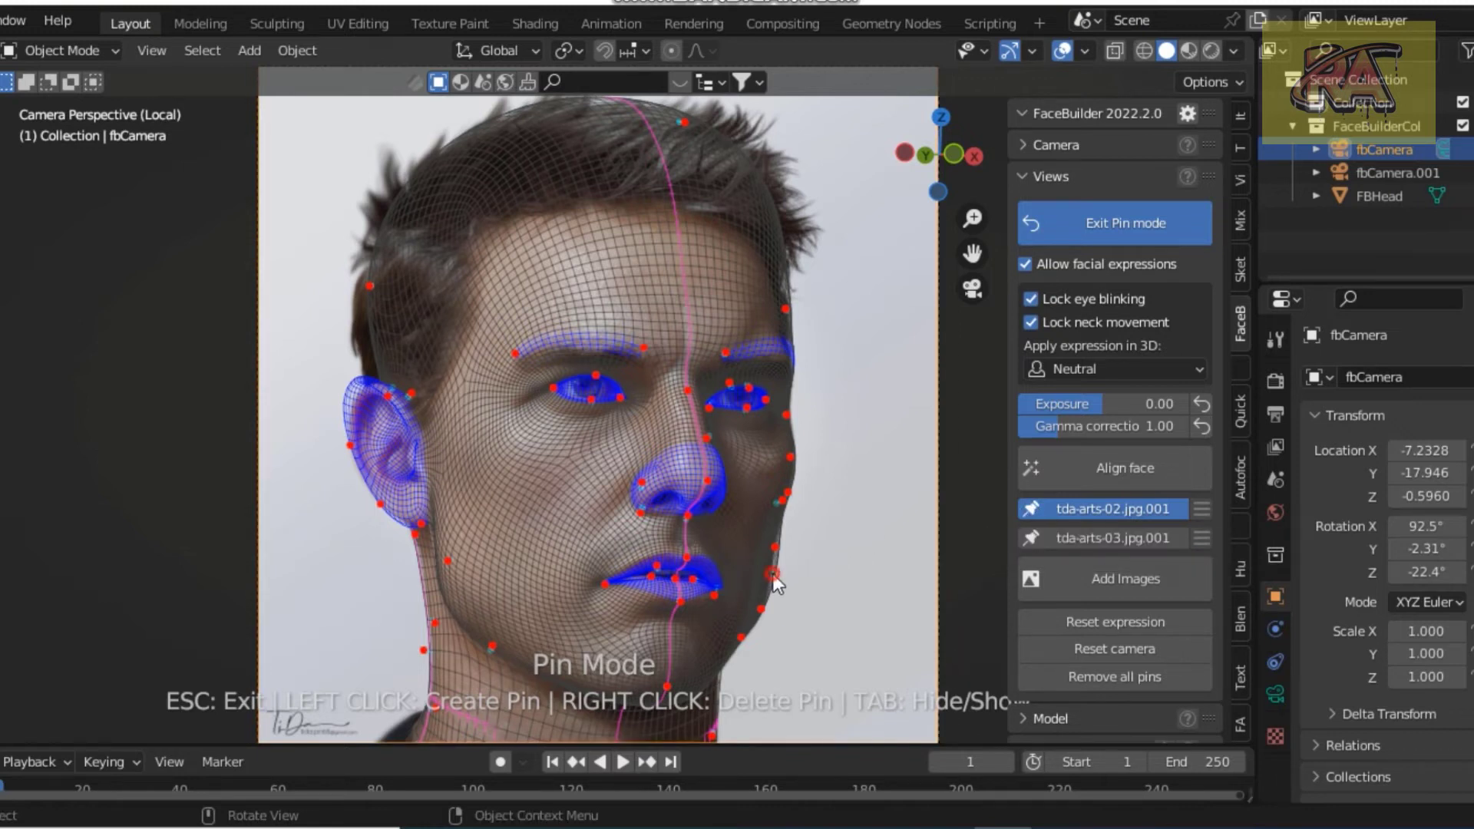
drag(771, 571, 768, 566)
click(1033, 510)
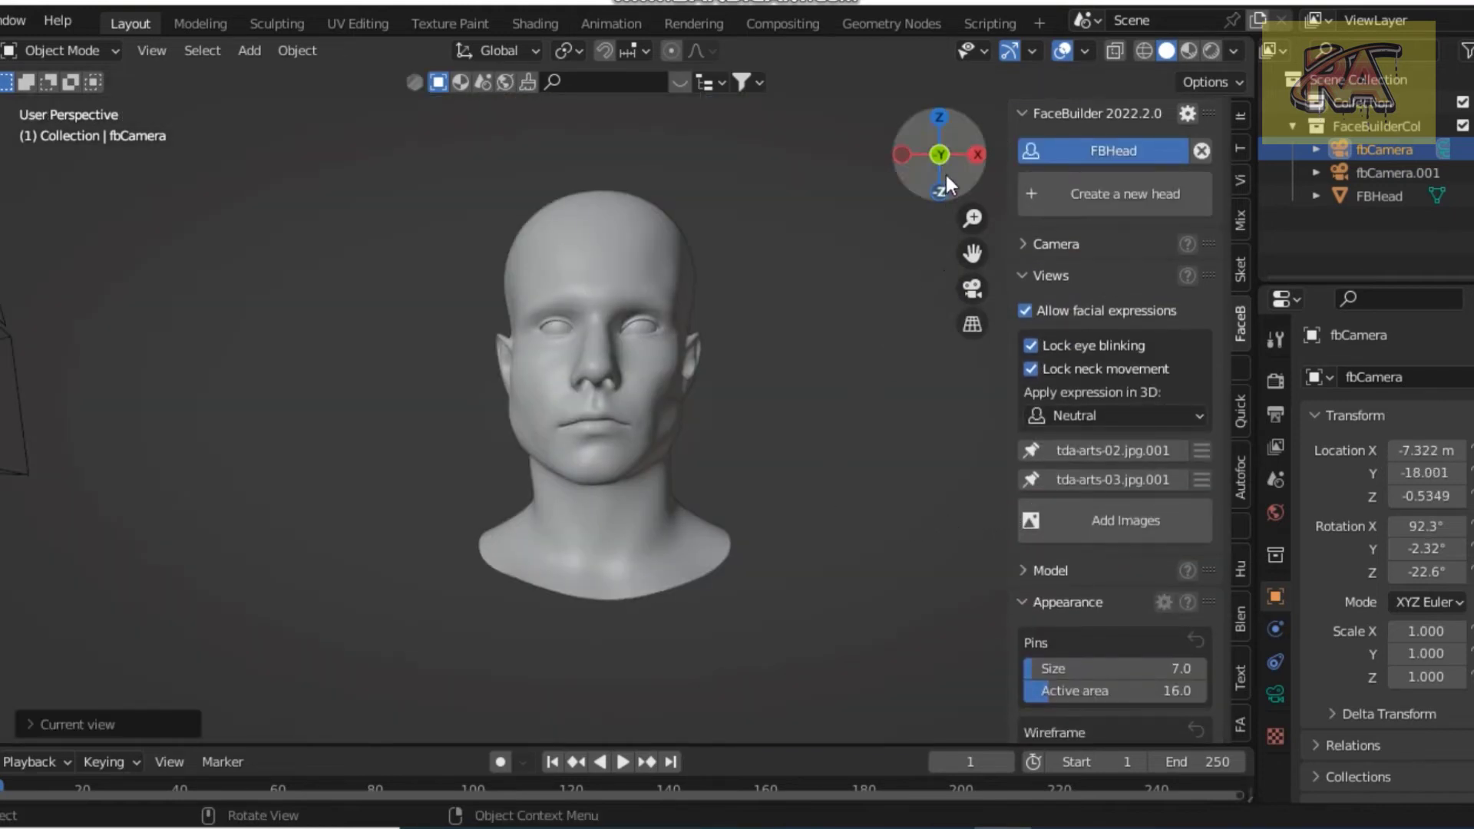
mouse_move(945, 175)
mouse_down()
mouse_move(825, 178)
mouse_move(909, 177)
mouse_move(879, 177)
mouse_move(894, 176)
mouse_up()
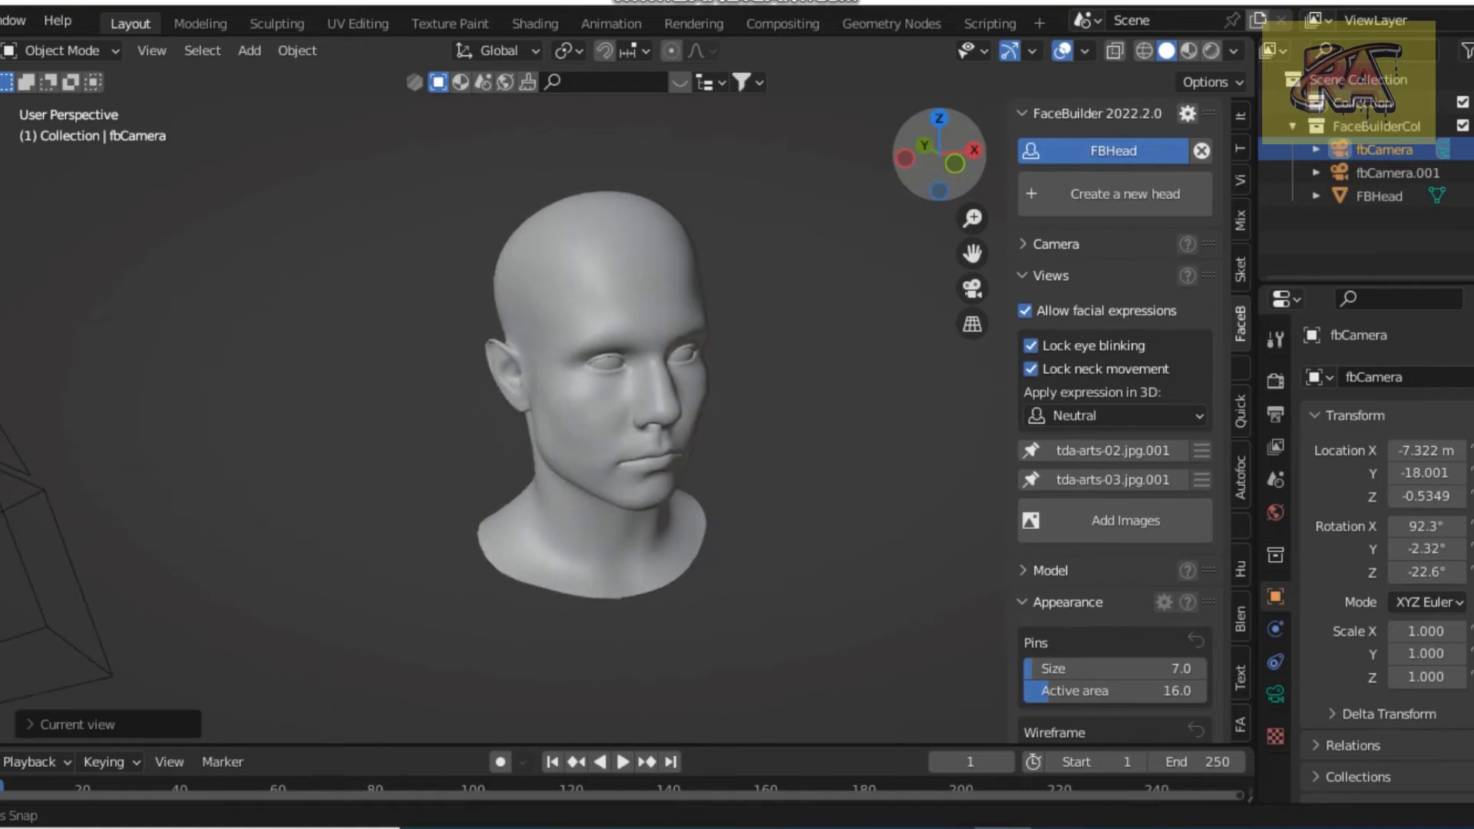
click(1024, 449)
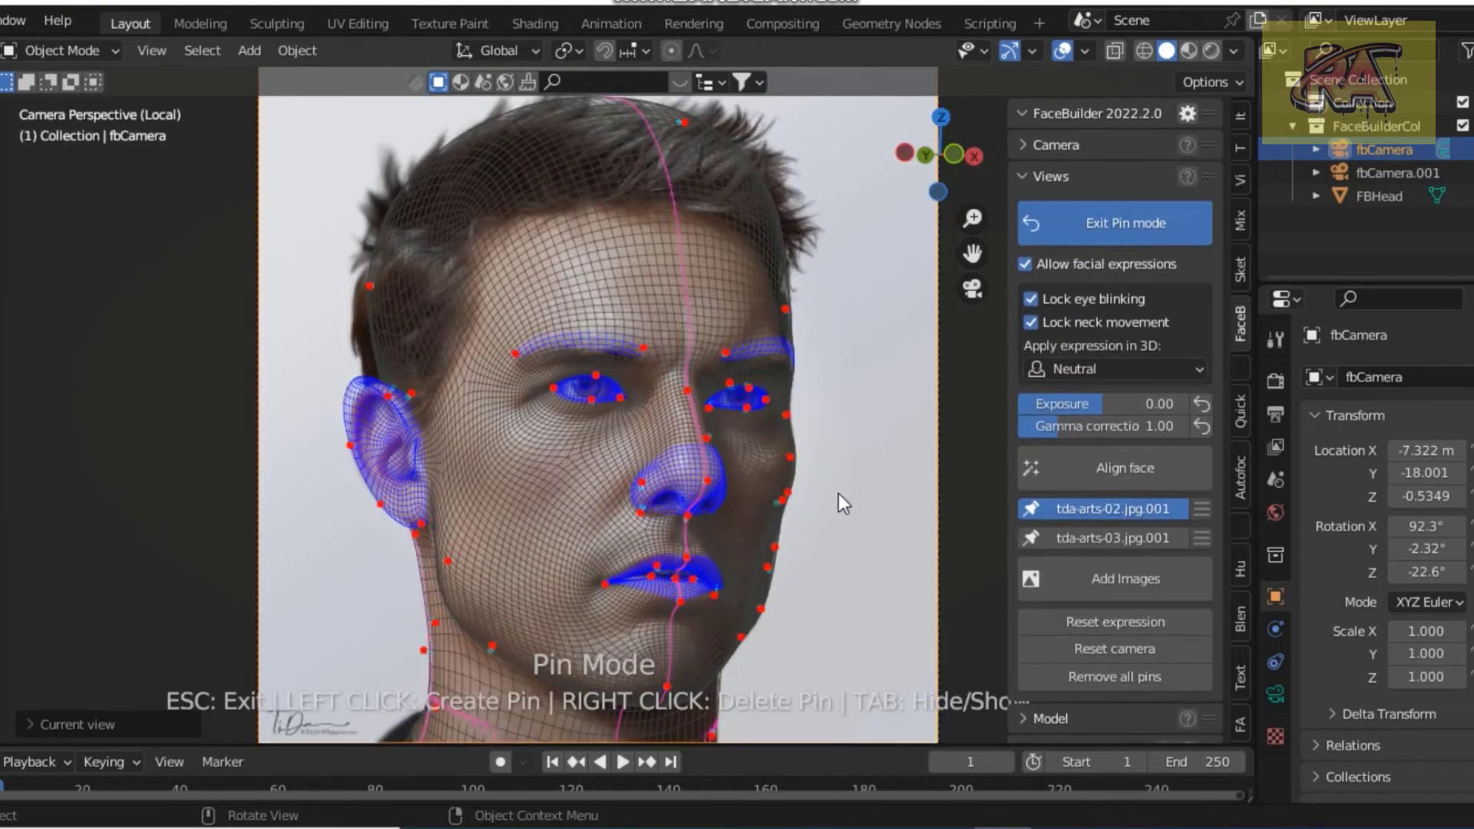
drag(458, 610, 455, 597)
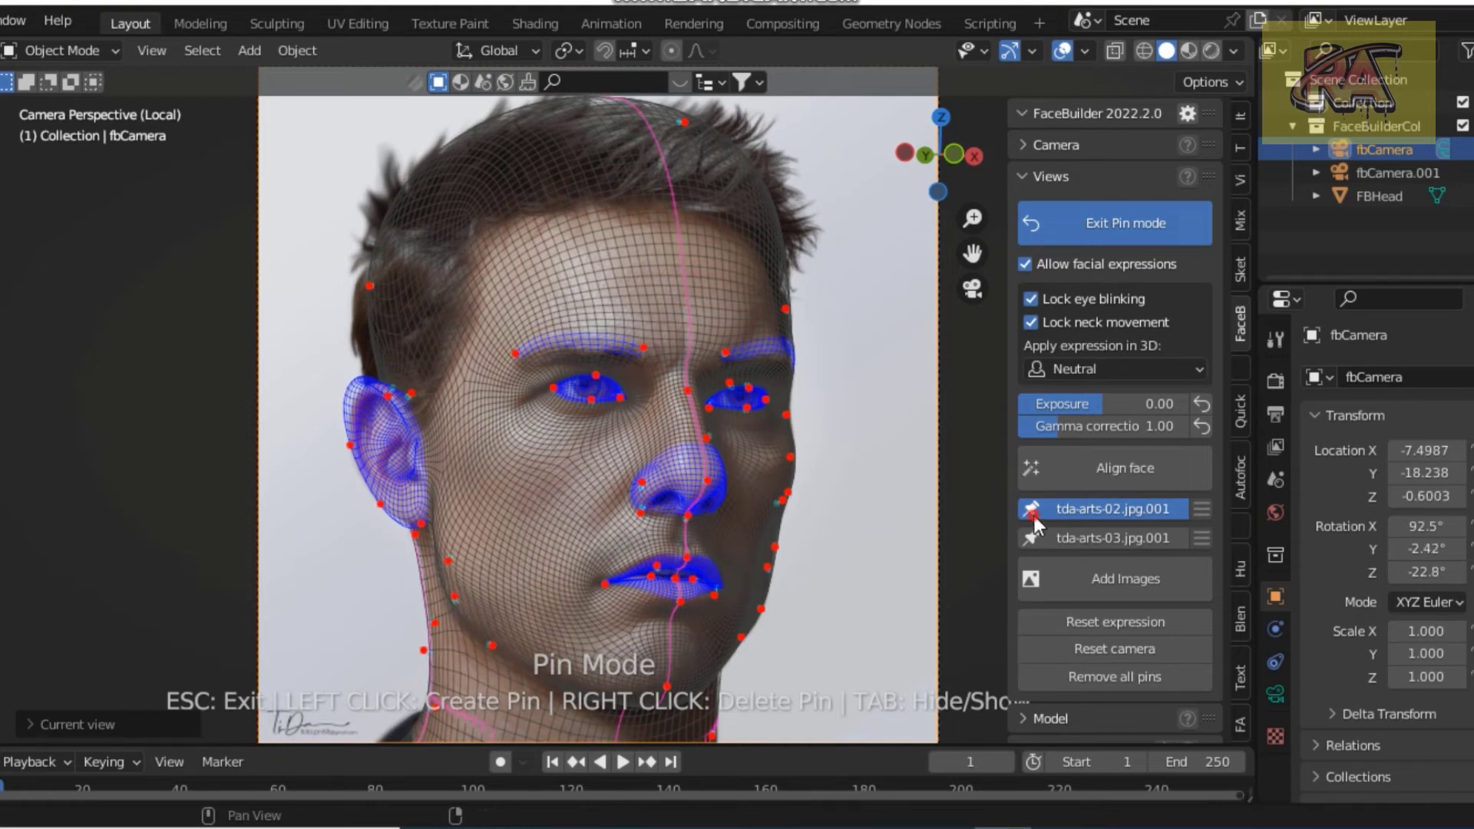
- Bake a 2048×2048 texture from tda-arts-02.jpg and tda-arts-03.jpg and auto-apply it to the head
key(Escape)
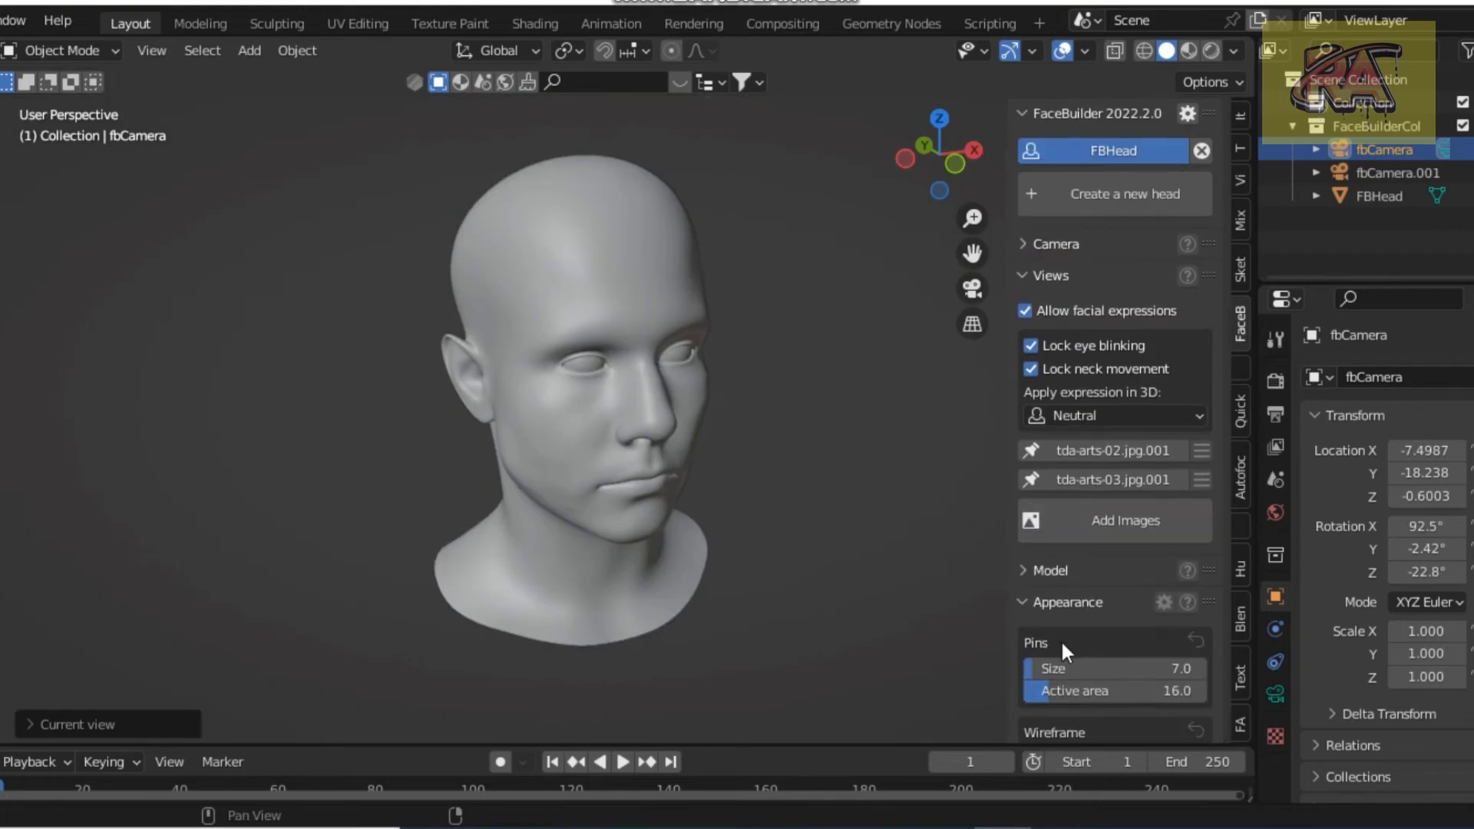
scroll(1067, 614, down, 3)
scroll(1058, 598, down, 4)
scroll(1057, 597, down, 2)
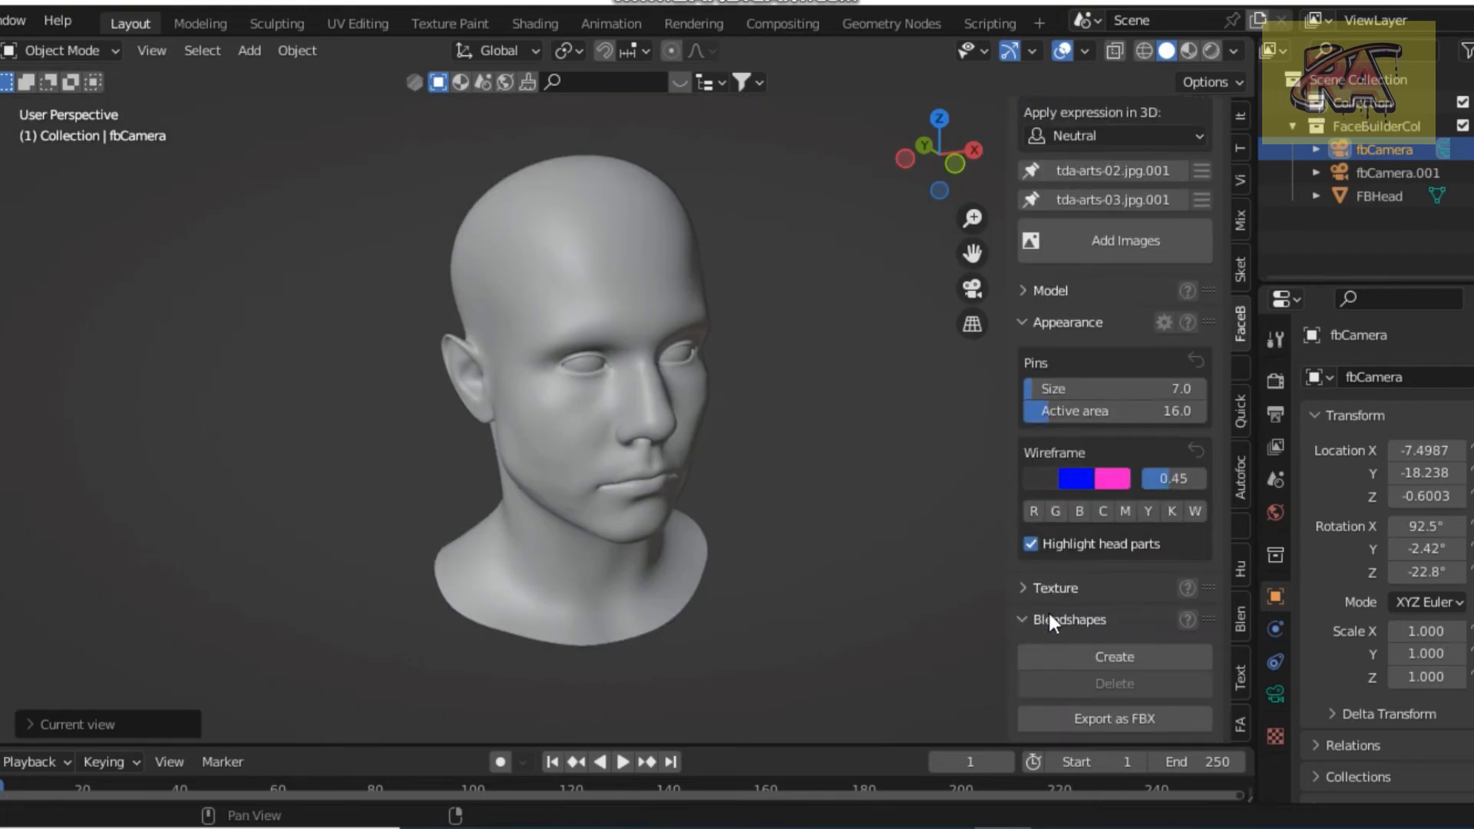
click(1040, 587)
scroll(1073, 671, down, 3)
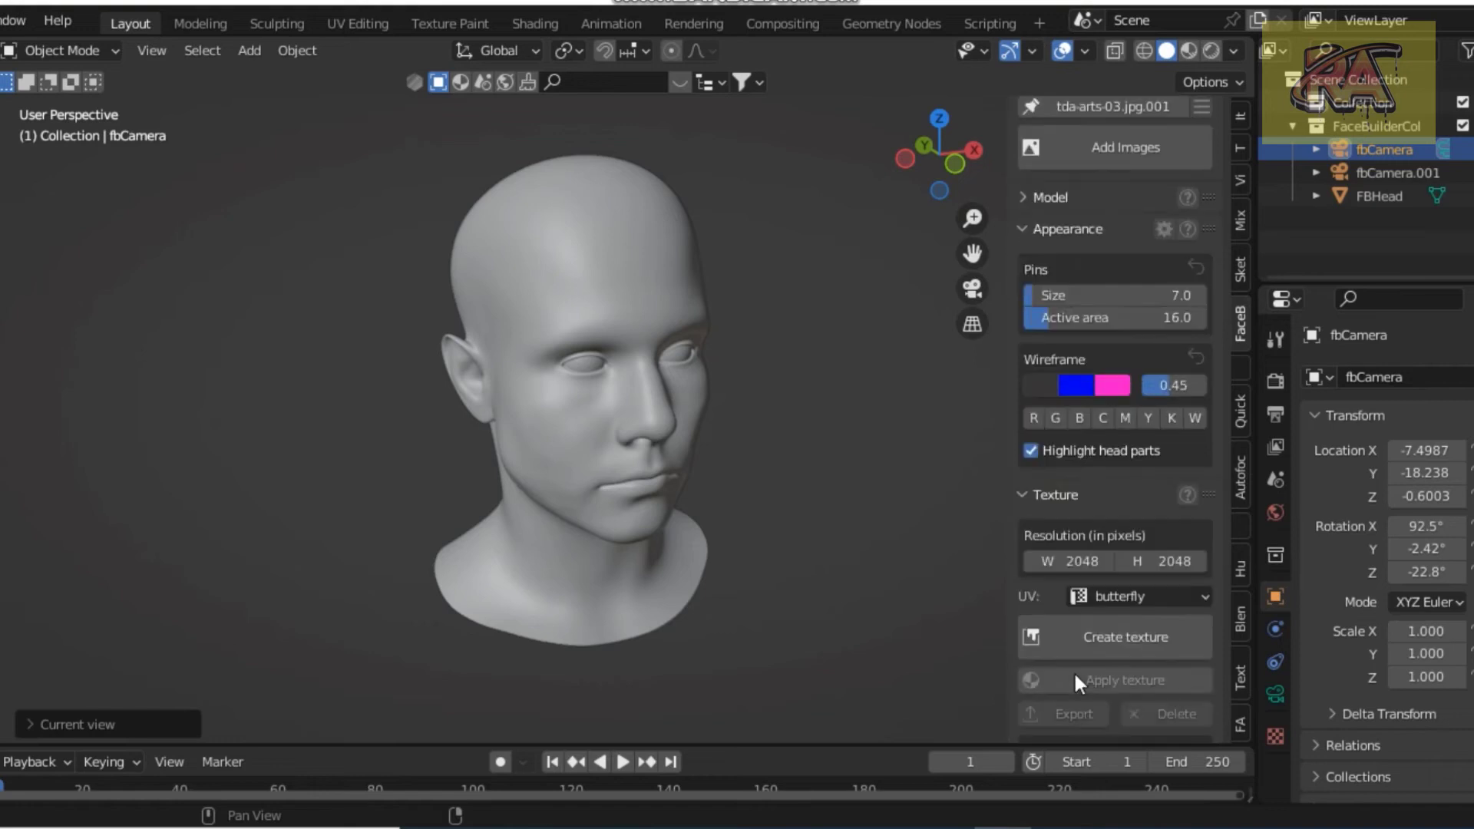
click(1123, 634)
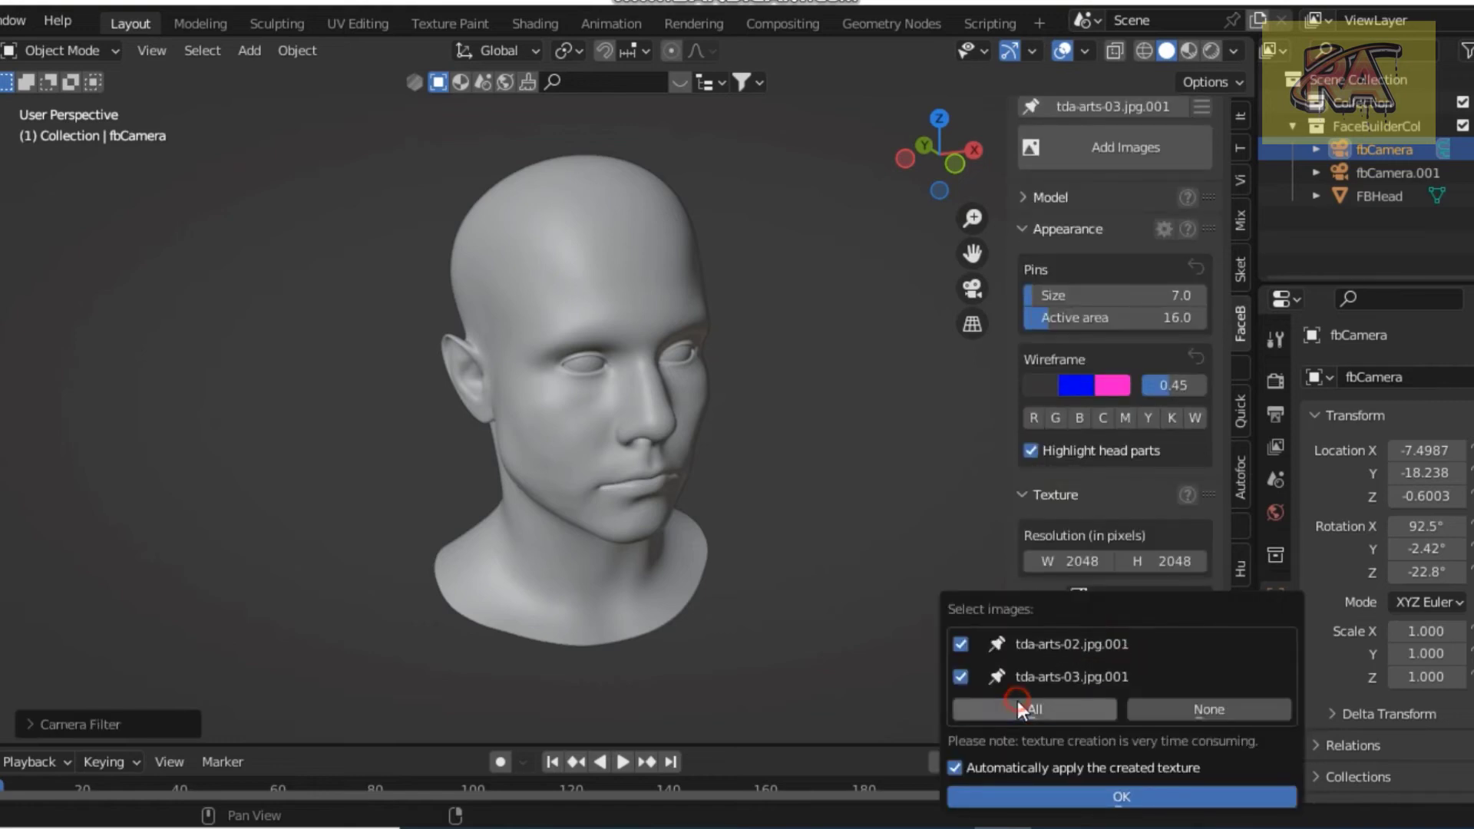
click(1116, 798)
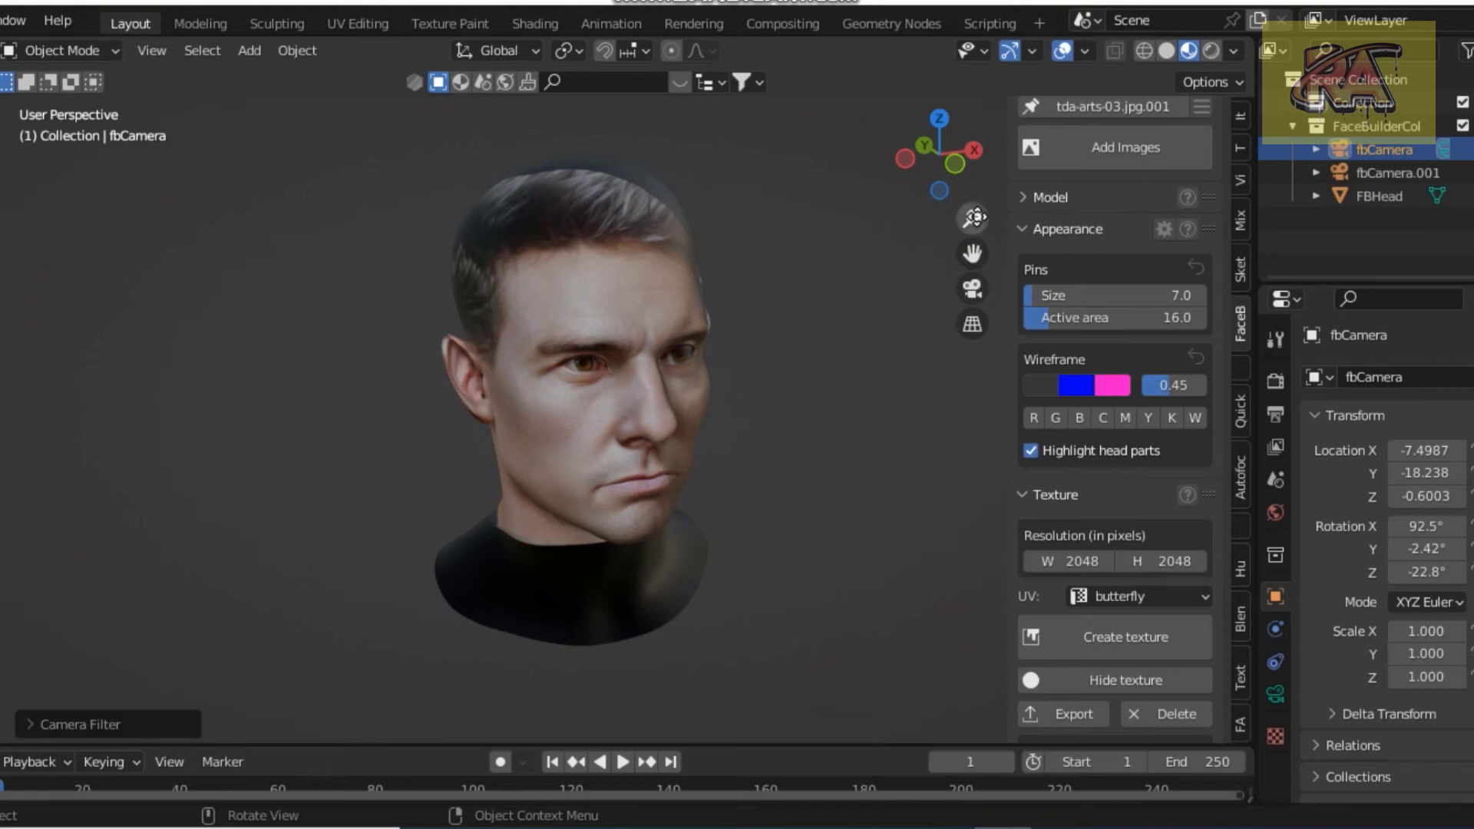
mouse_move(964, 164)
mouse_down()
mouse_move(913, 169)
mouse_move(964, 165)
mouse_up()
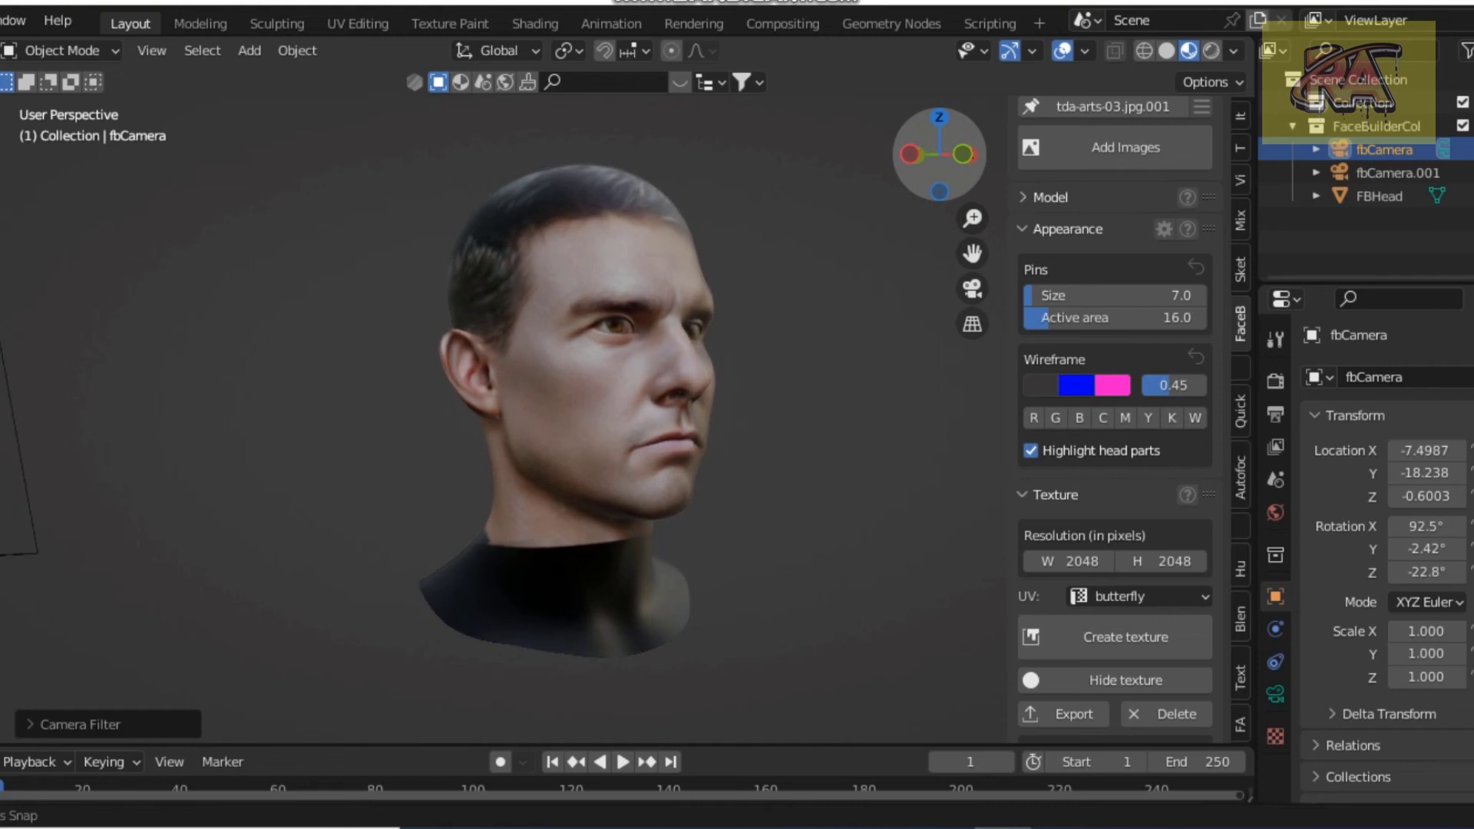
drag(963, 165, 889, 165)
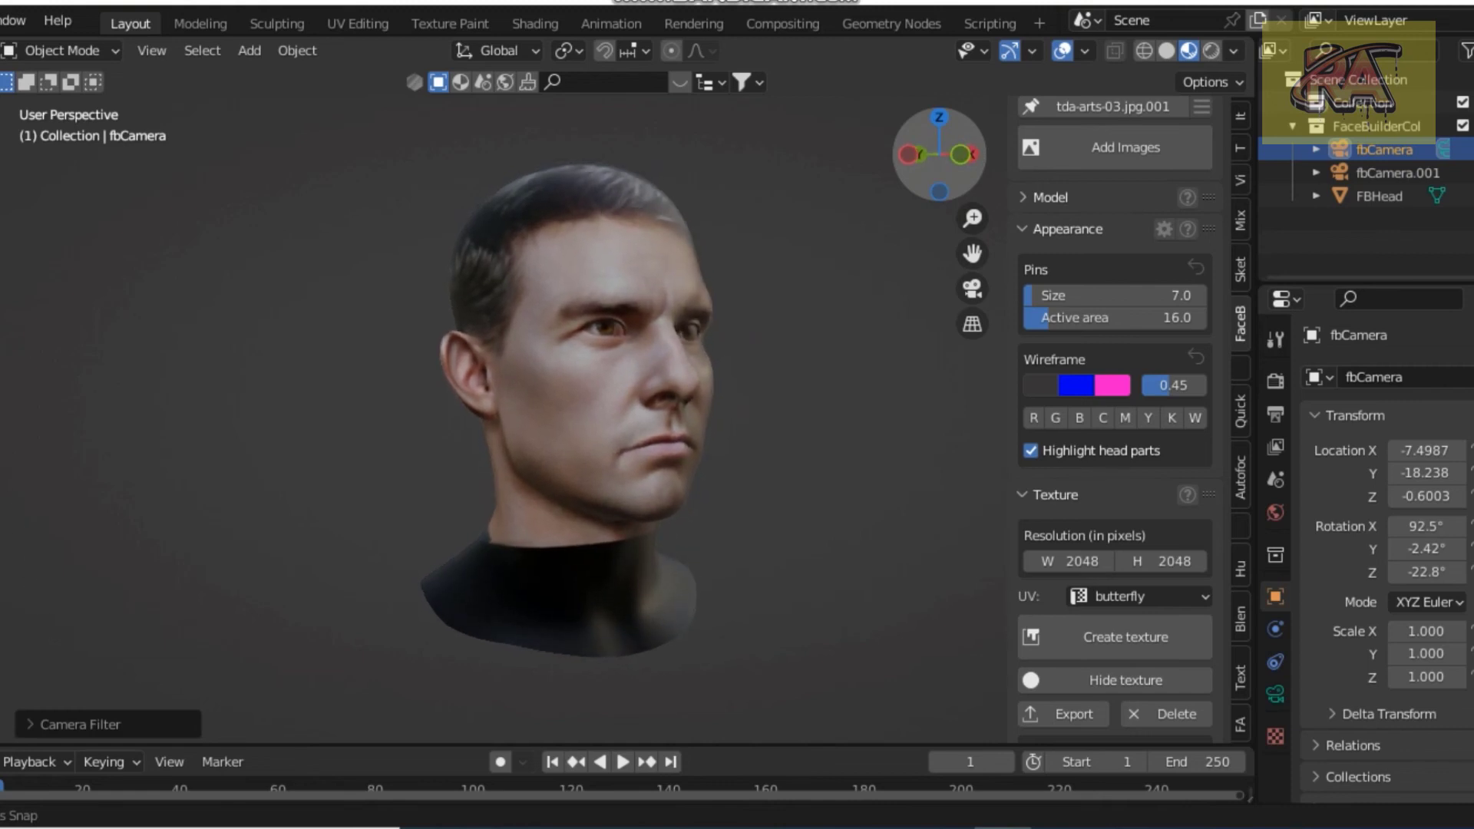
- Raise the texture's Advanced Expand edges value to 0.85
scroll(1117, 622, down, 3)
scroll(1117, 627, down, 4)
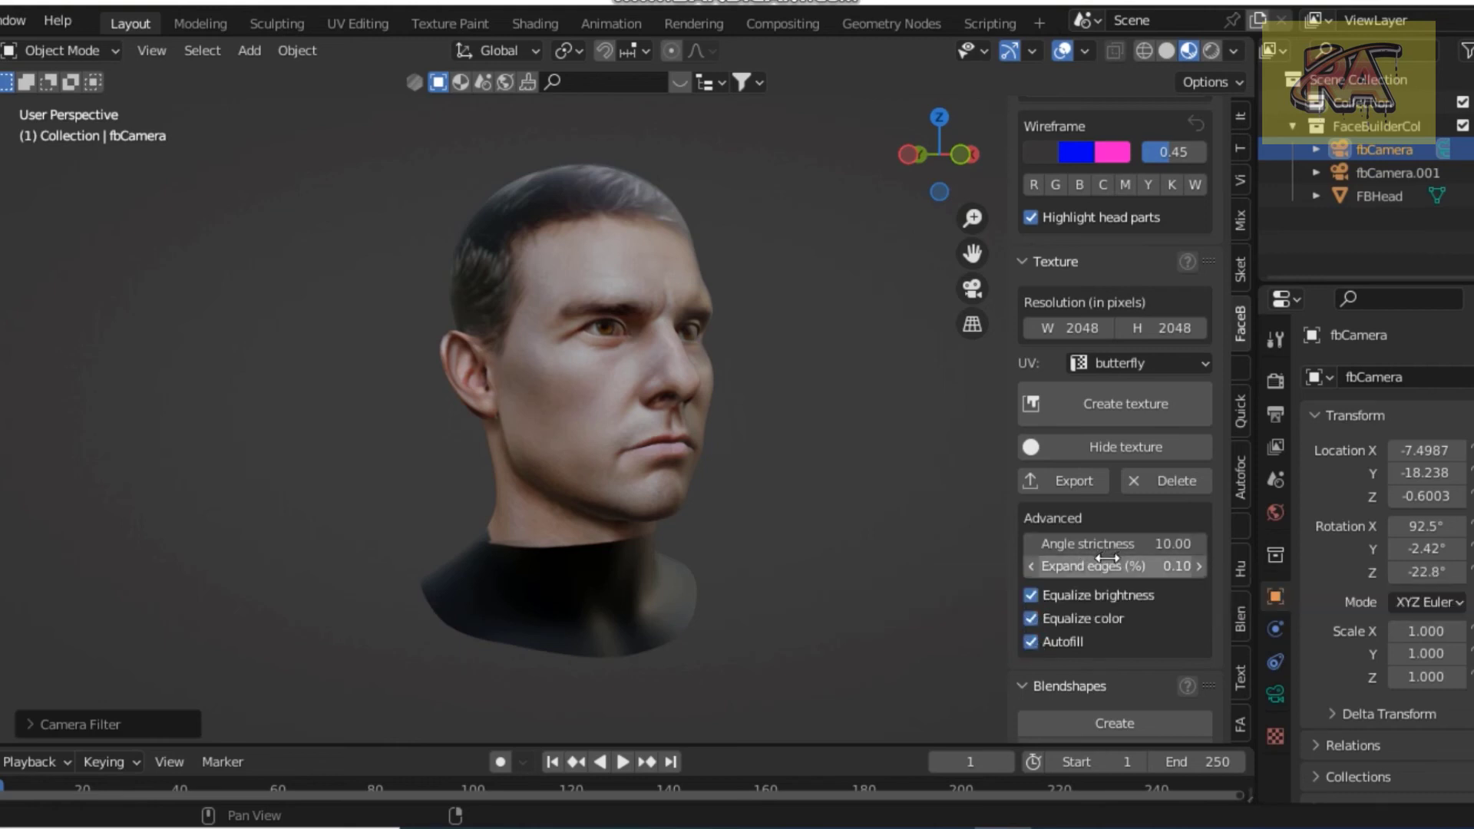
drag(1105, 566, 1128, 567)
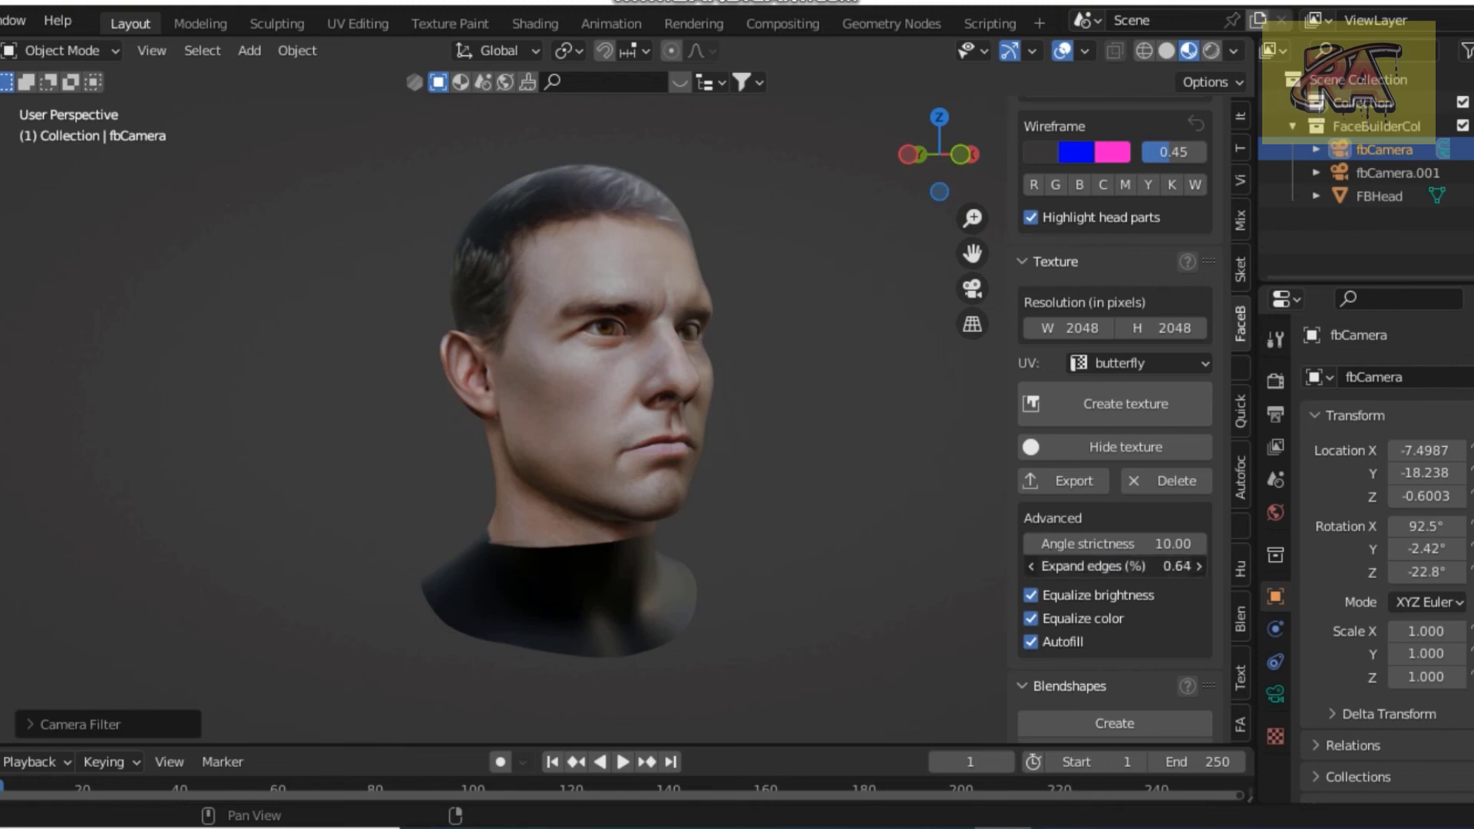
scroll(1048, 602, down, 2)
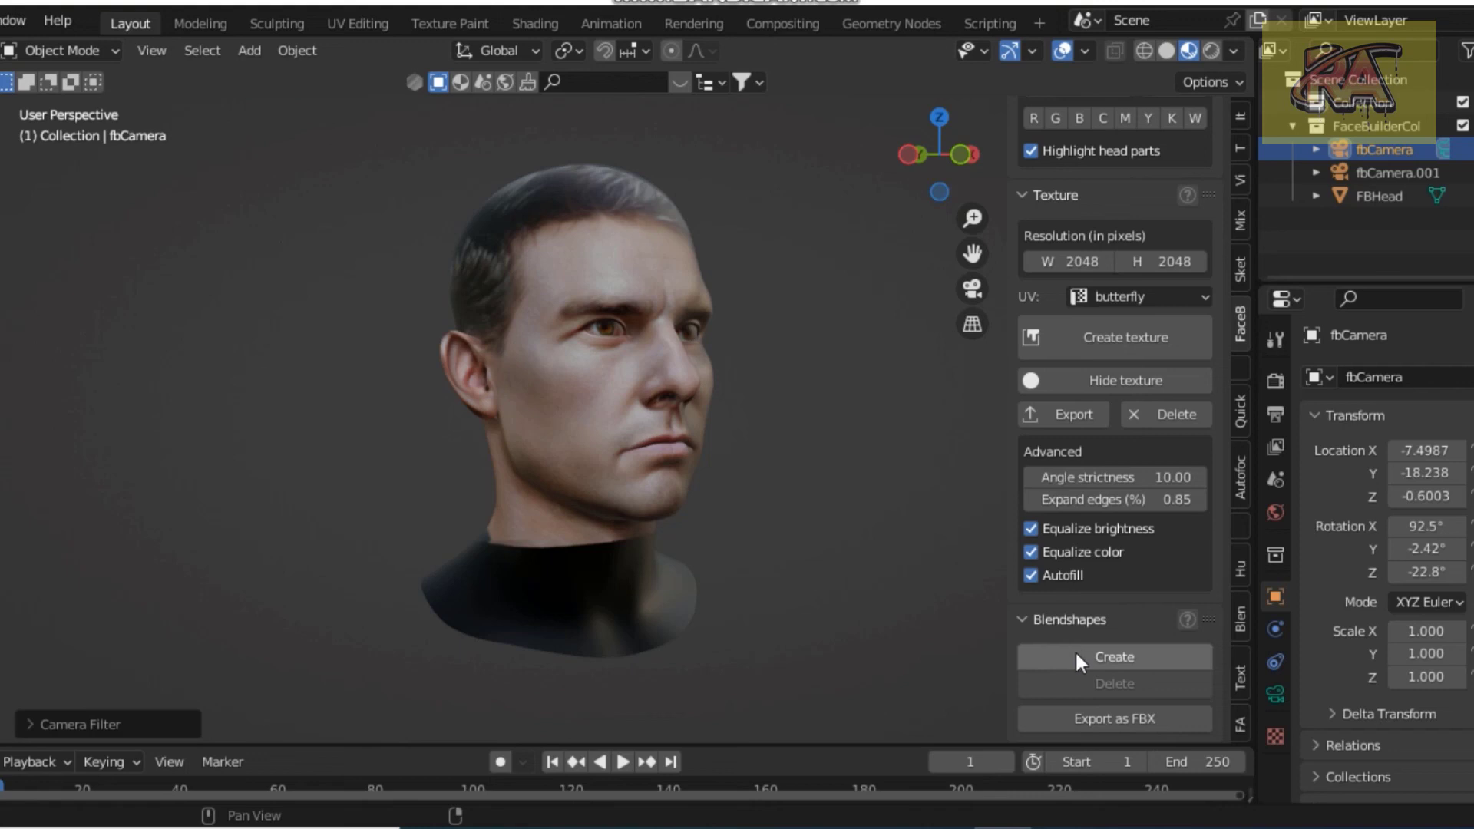
scroll(1066, 657, down, 4)
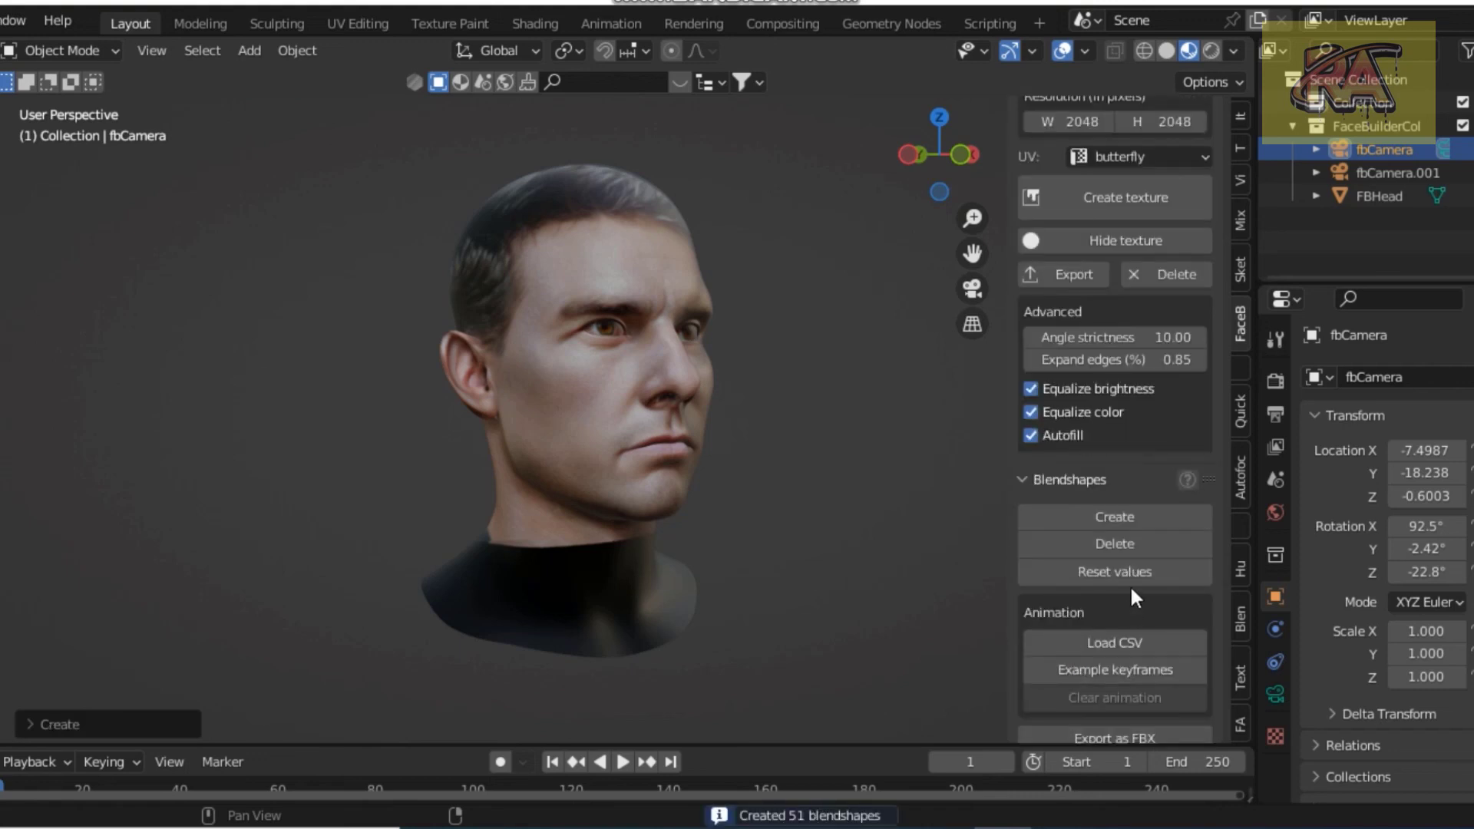
- Add example keyframes to the 51 blendshapes and play the 409-frame animation
click(1130, 669)
scroll(1130, 671, down, 1)
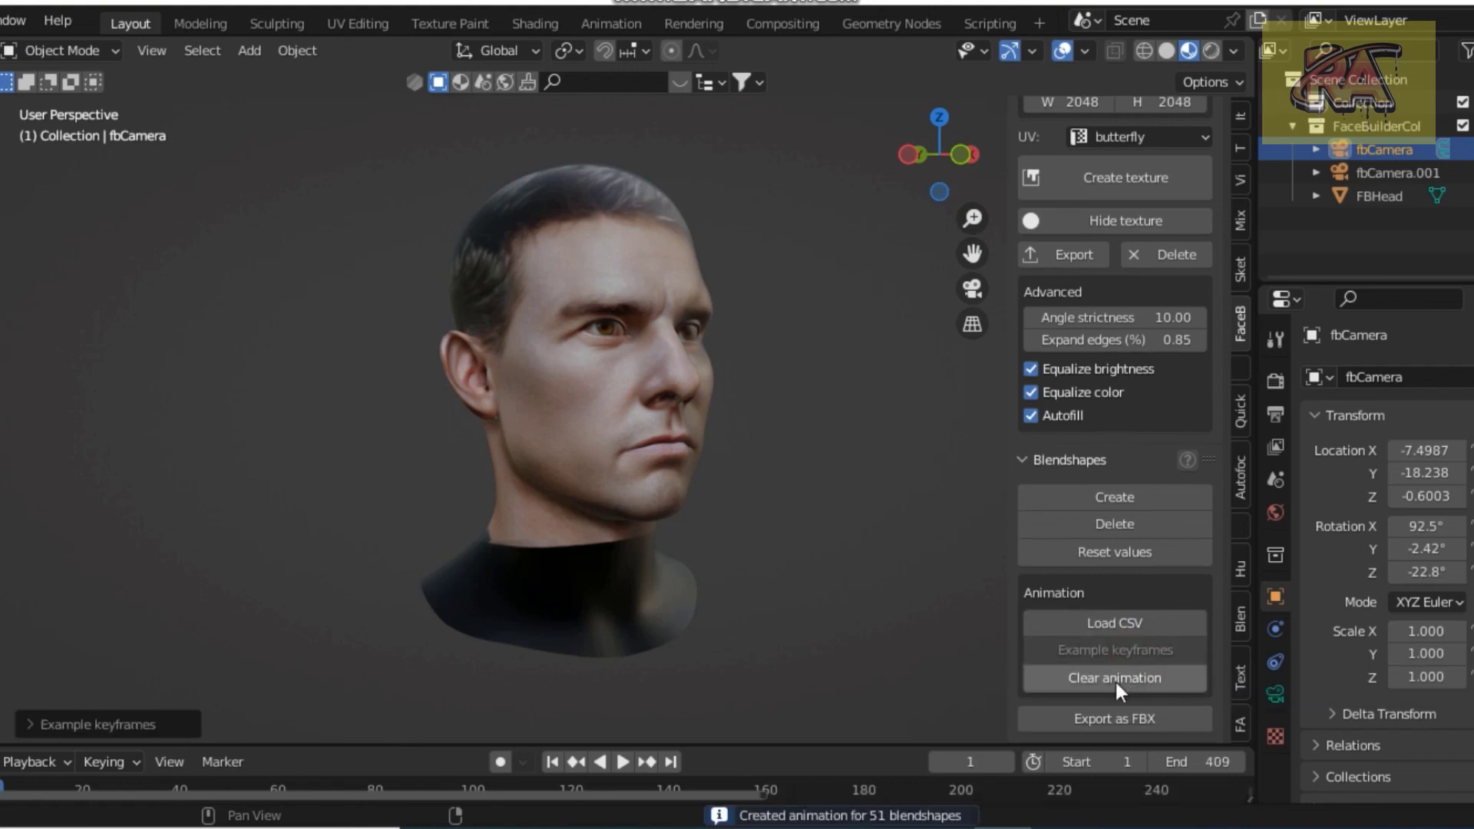
click(623, 763)
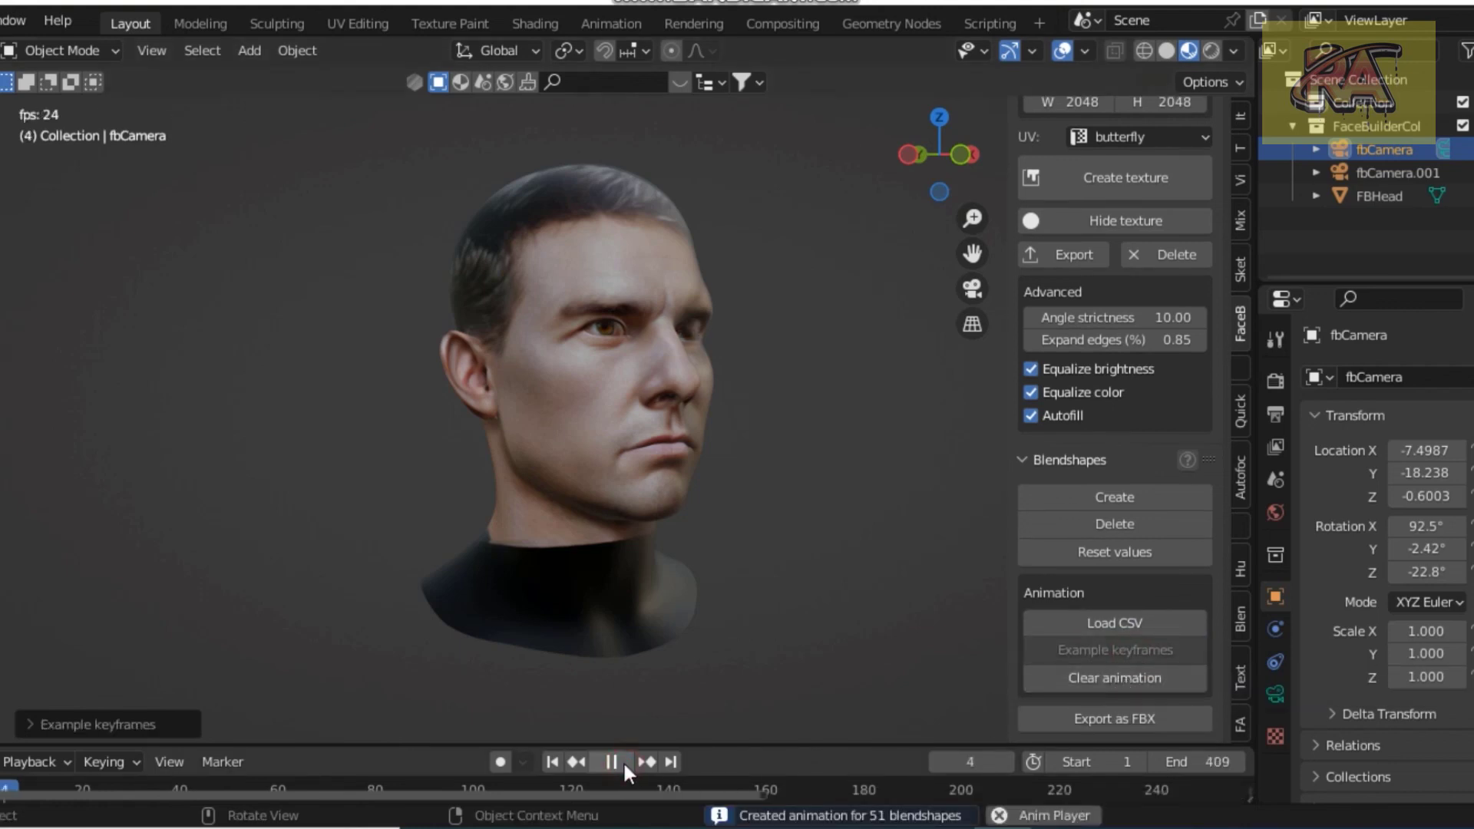